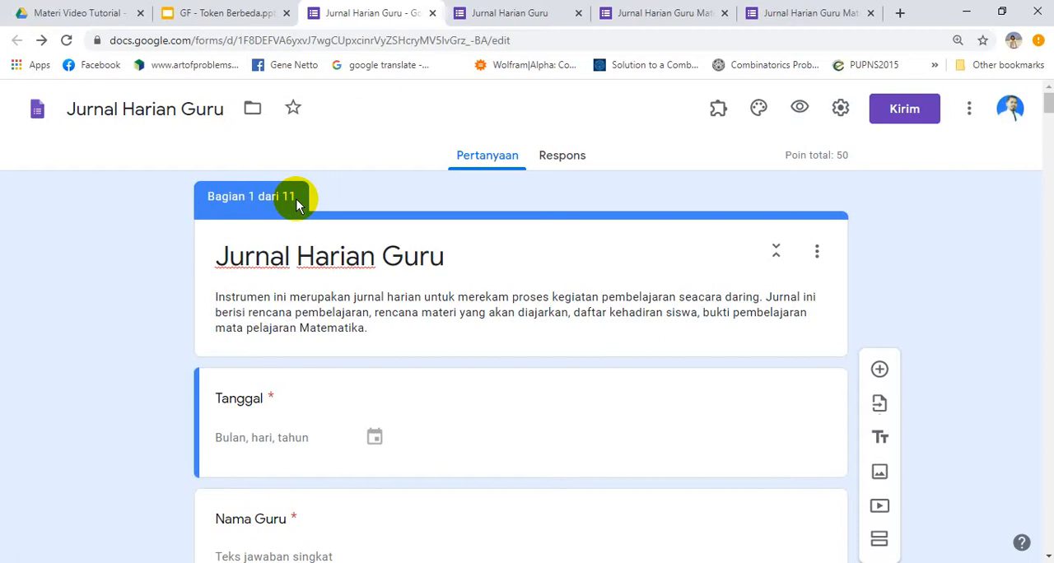
Compare the sectioned Jurnal Harian Guru form and its response page with the questions in the Jurnal Harian Guru Matematika form
click(521, 16)
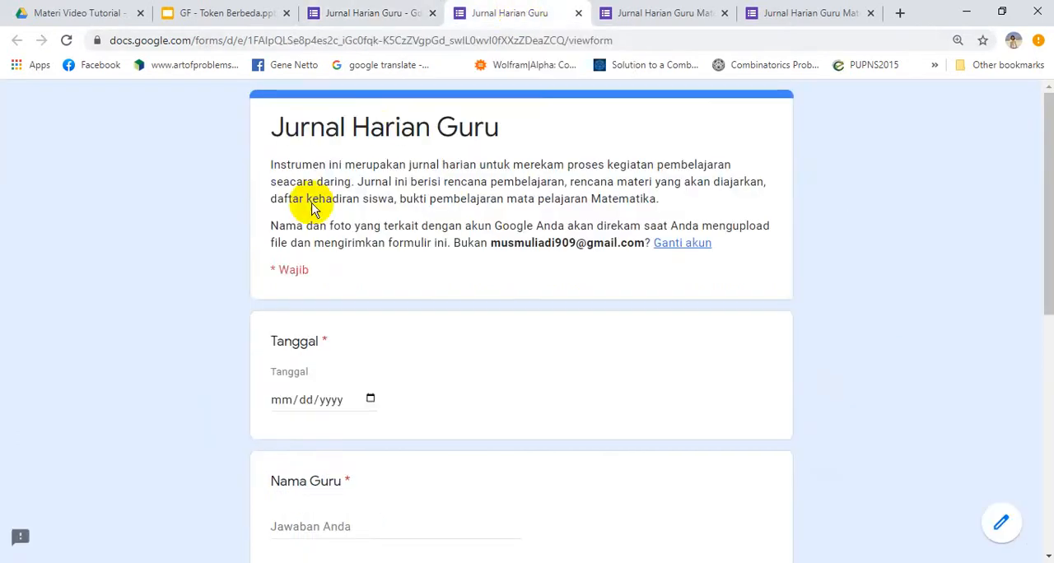
scroll(213, 285, down, 6)
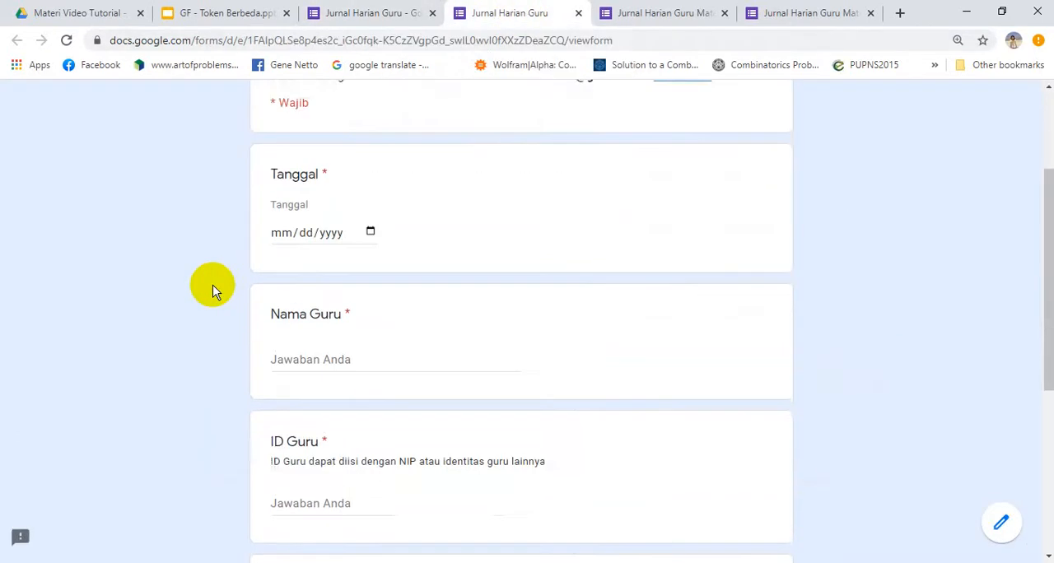
click(628, 12)
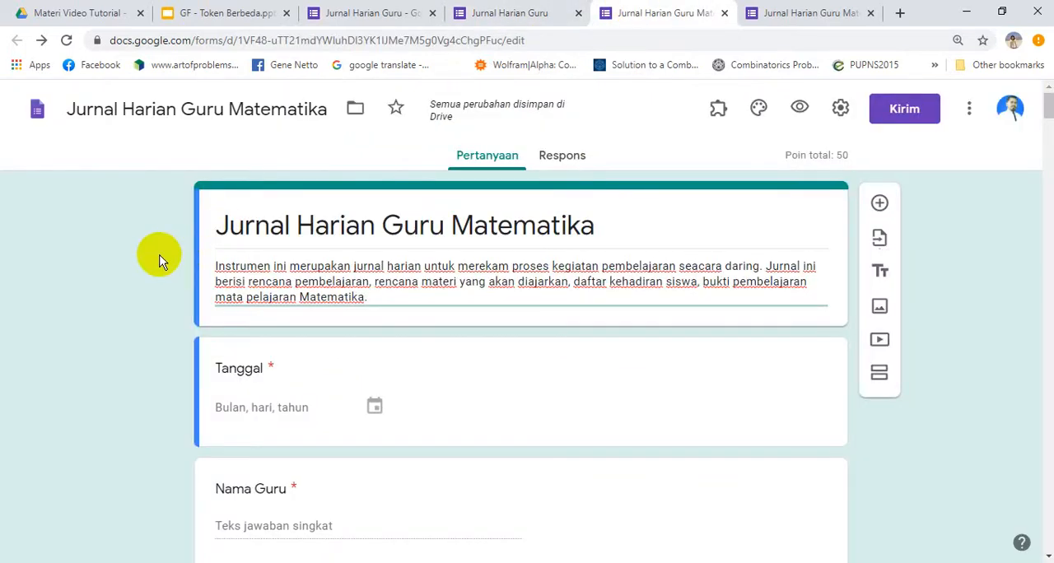
scroll(159, 260, down, 5)
scroll(160, 261, down, 20)
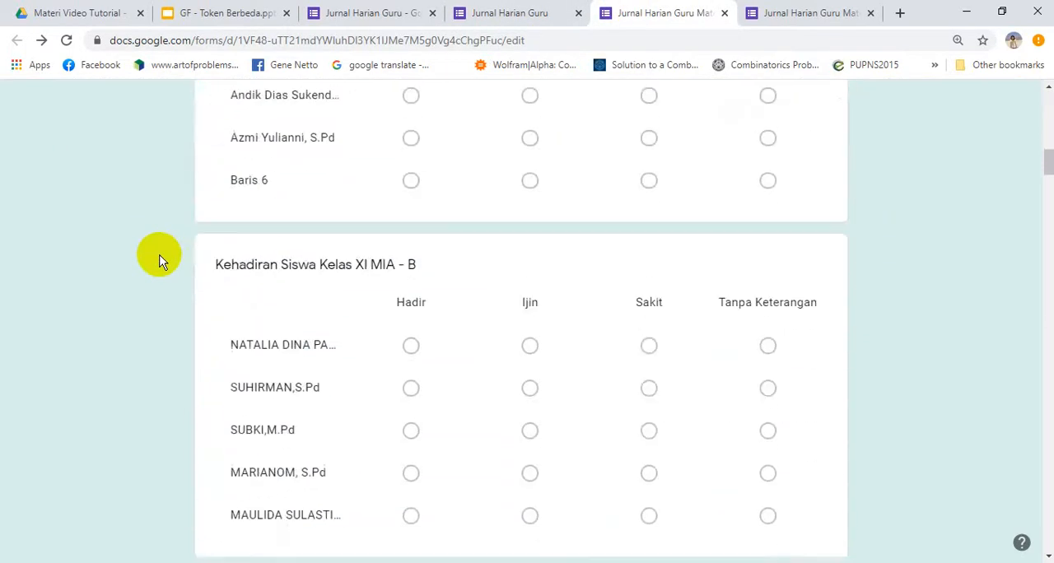
scroll(160, 260, down, 20)
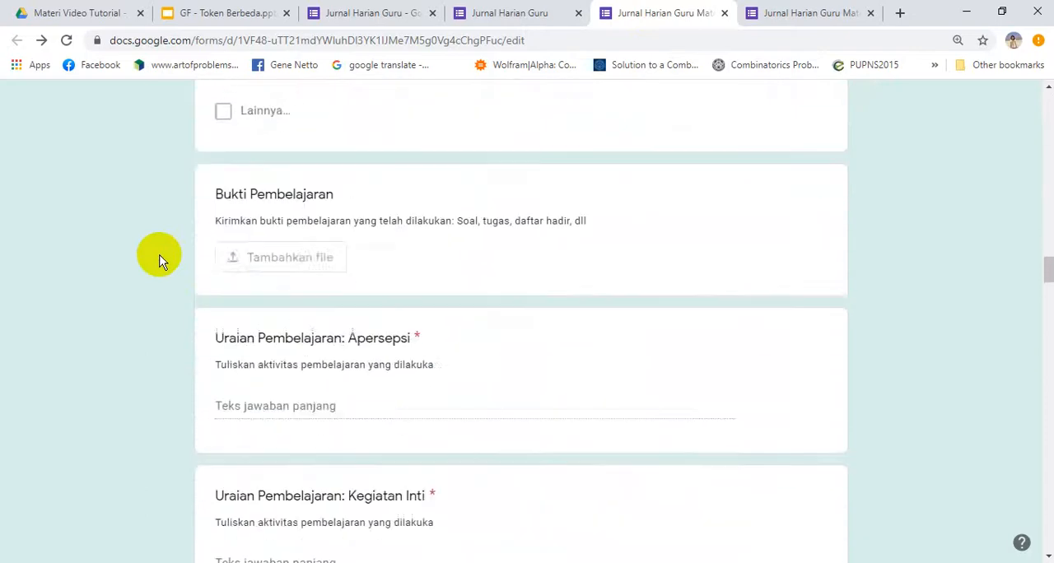
scroll(159, 260, down, 20)
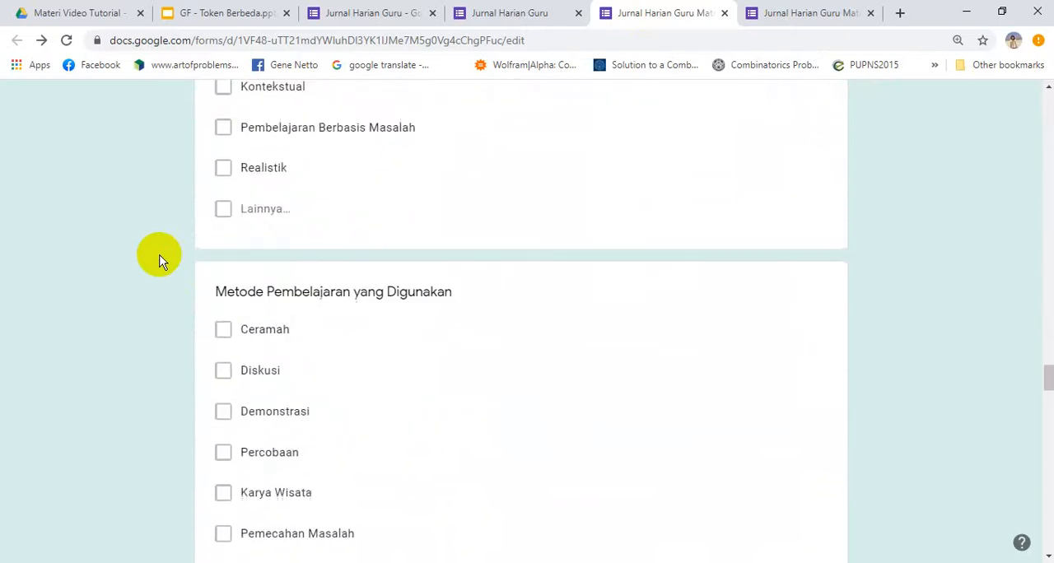
scroll(160, 260, down, 1)
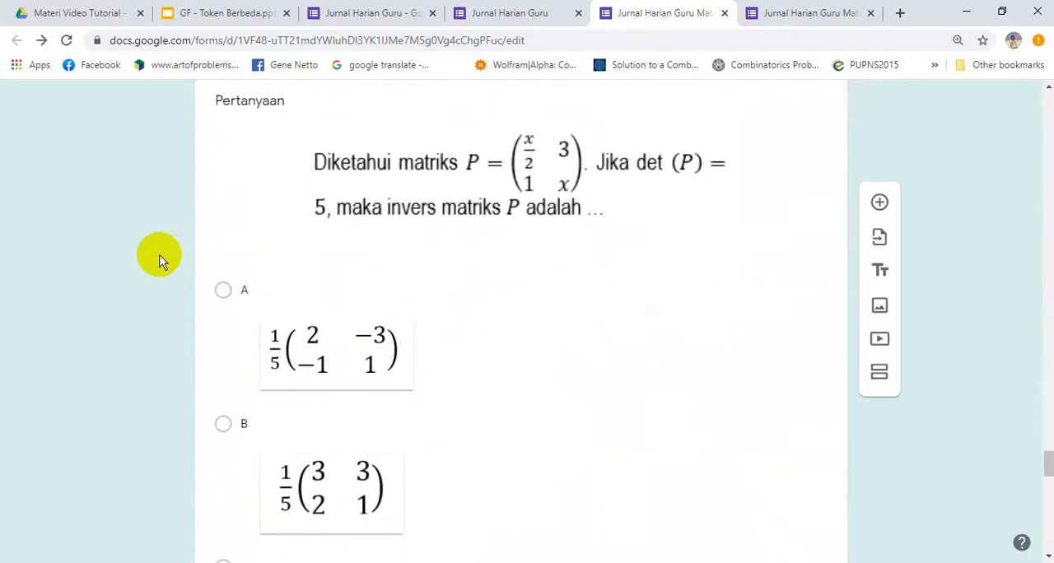
click(346, 11)
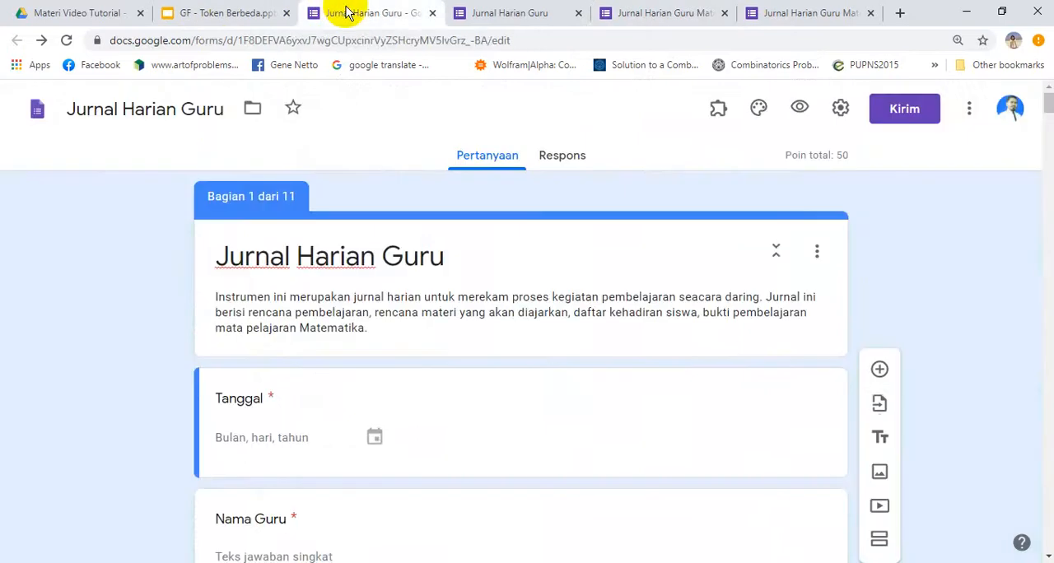
click(659, 12)
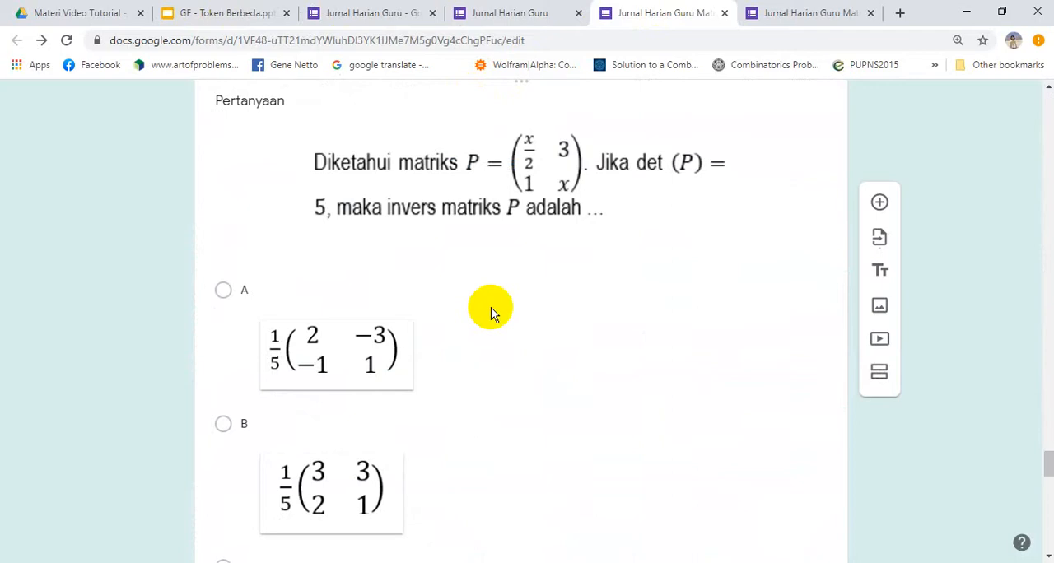
In the Jurnal Harian Guru response form, set Tanggal to today's date, 08/10/2020, and enter the teacher's name in Nama Guru
click(500, 12)
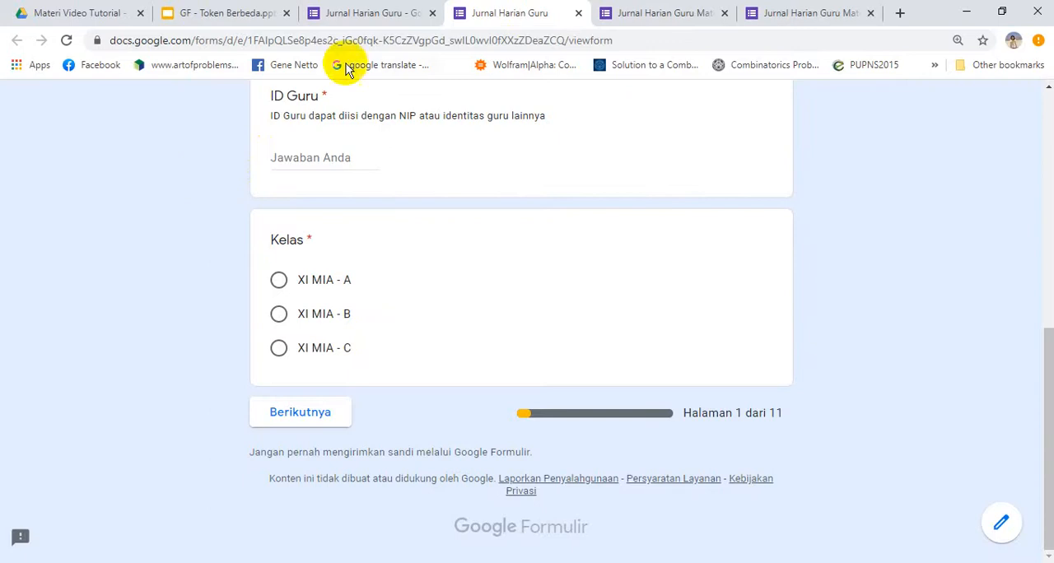
scroll(178, 180, up, 5)
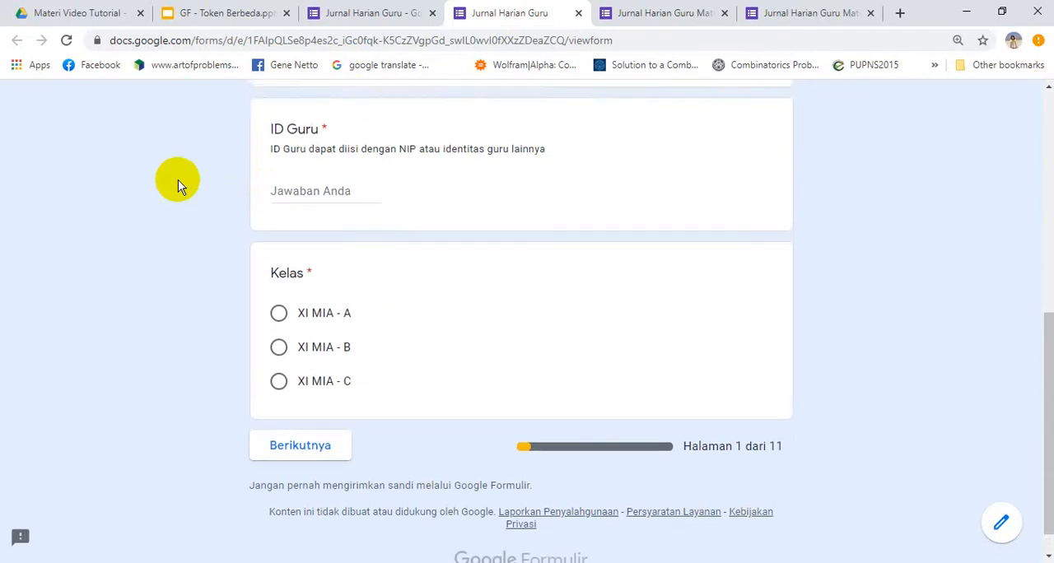
scroll(178, 180, down, 6)
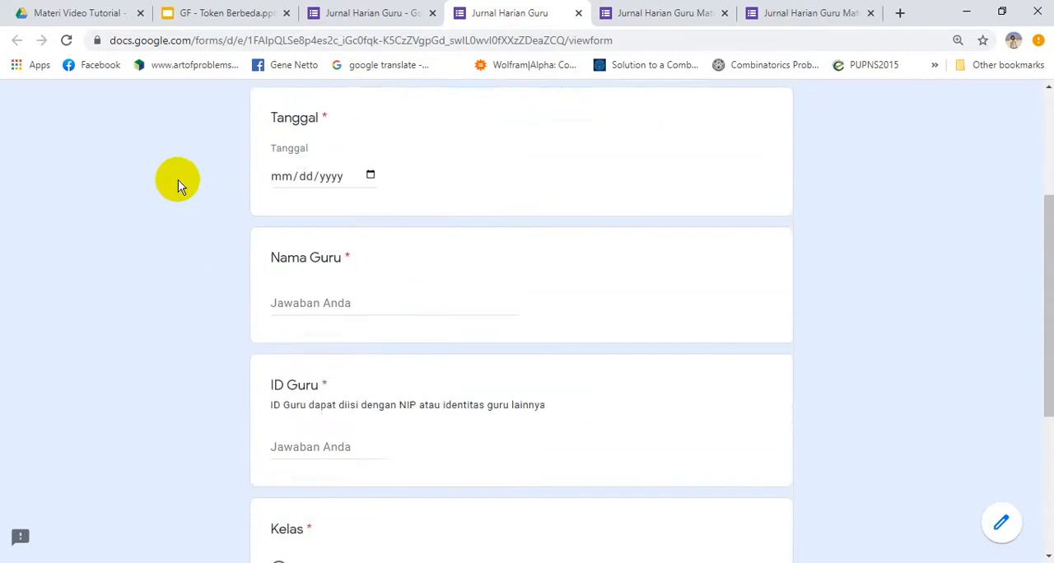
scroll(178, 180, up, 6)
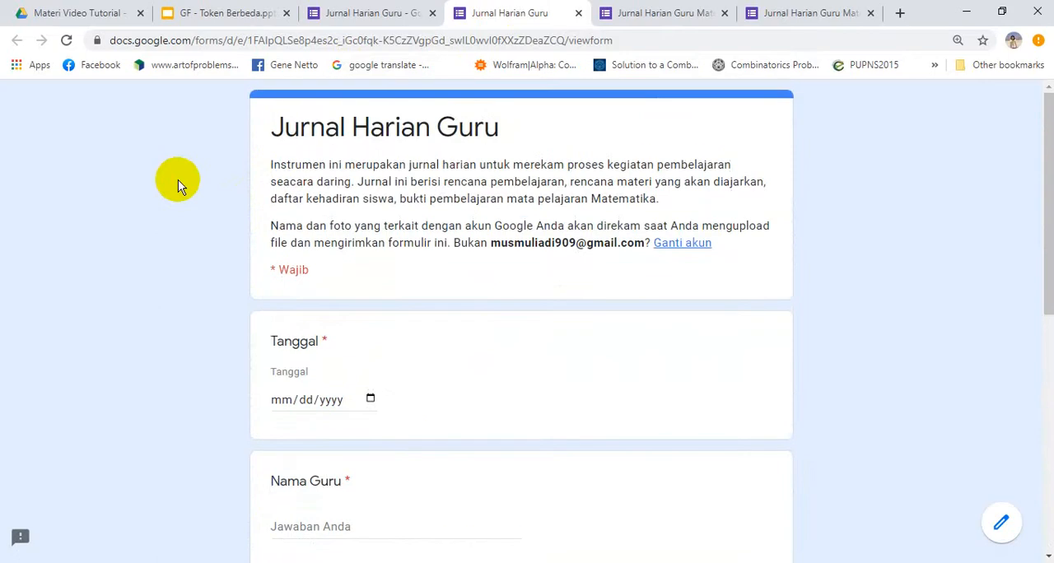
scroll(178, 180, down, 1)
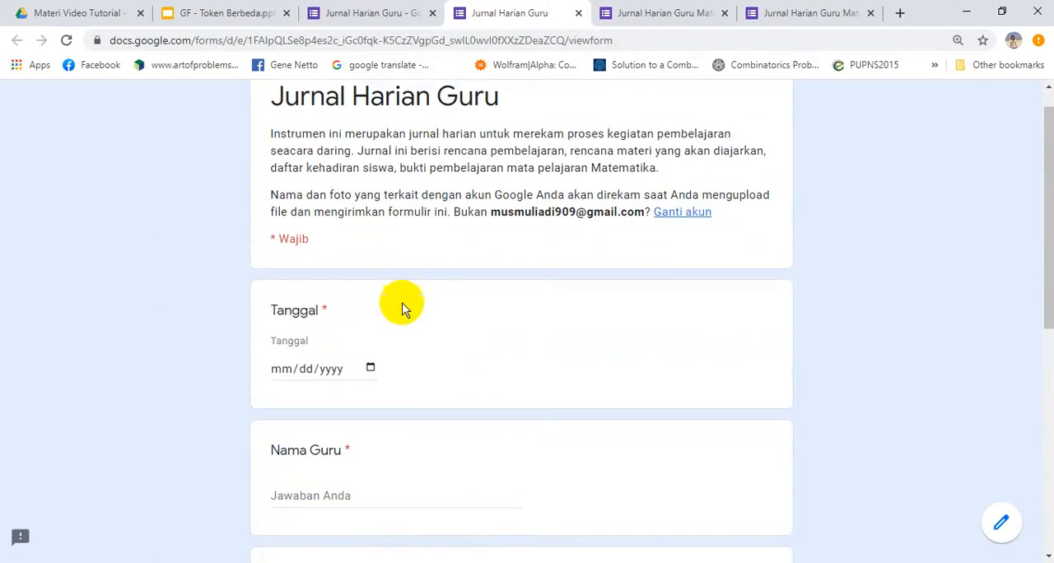
click(370, 367)
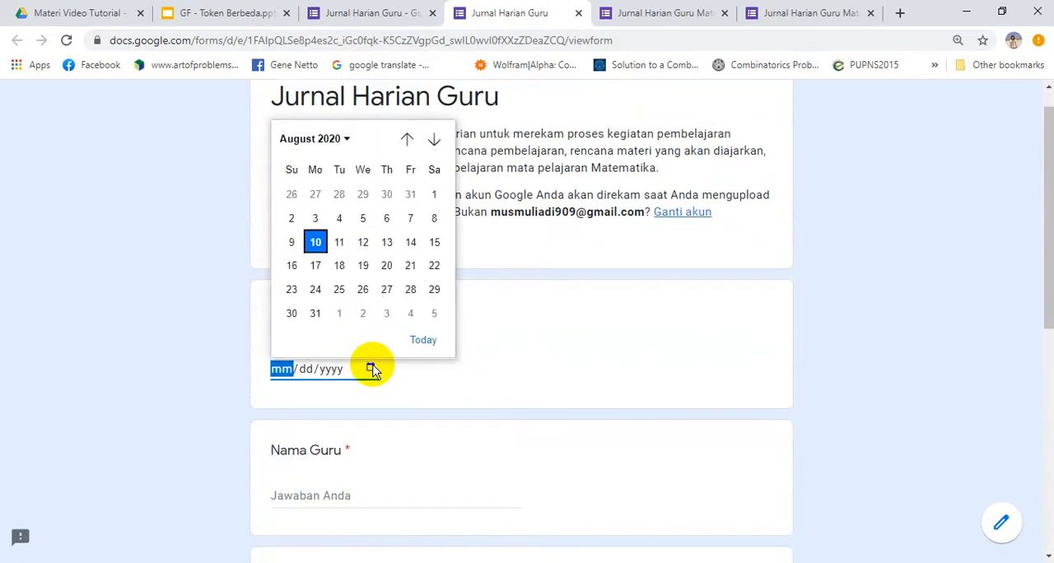
click(422, 338)
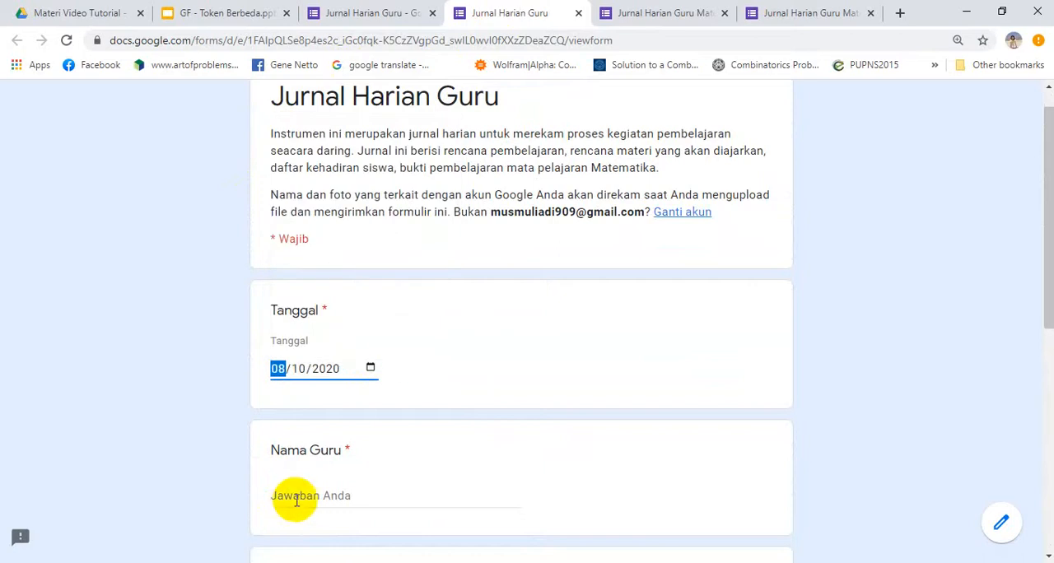
click(297, 500)
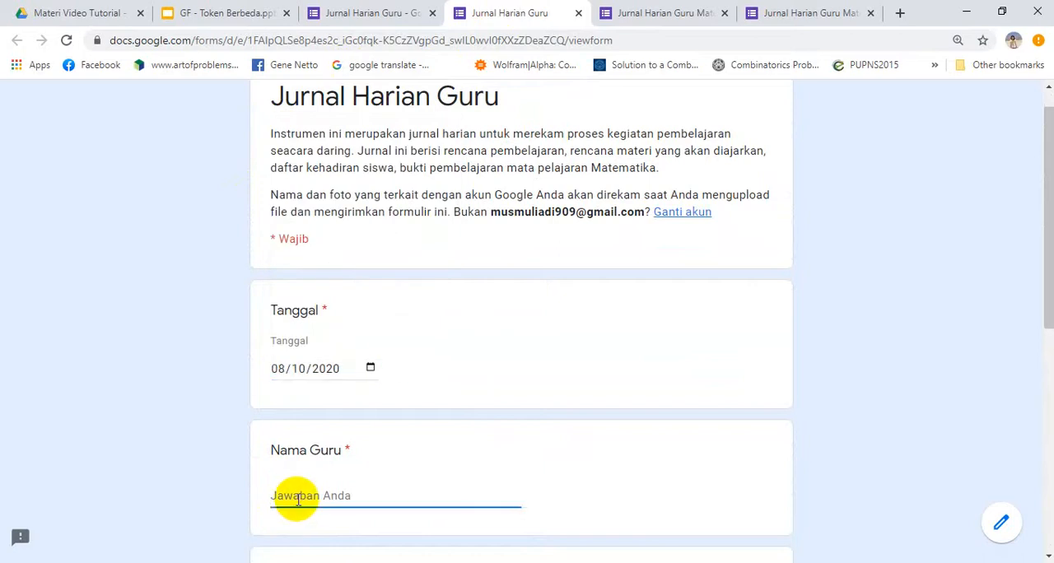
text(MM)
click(195, 495)
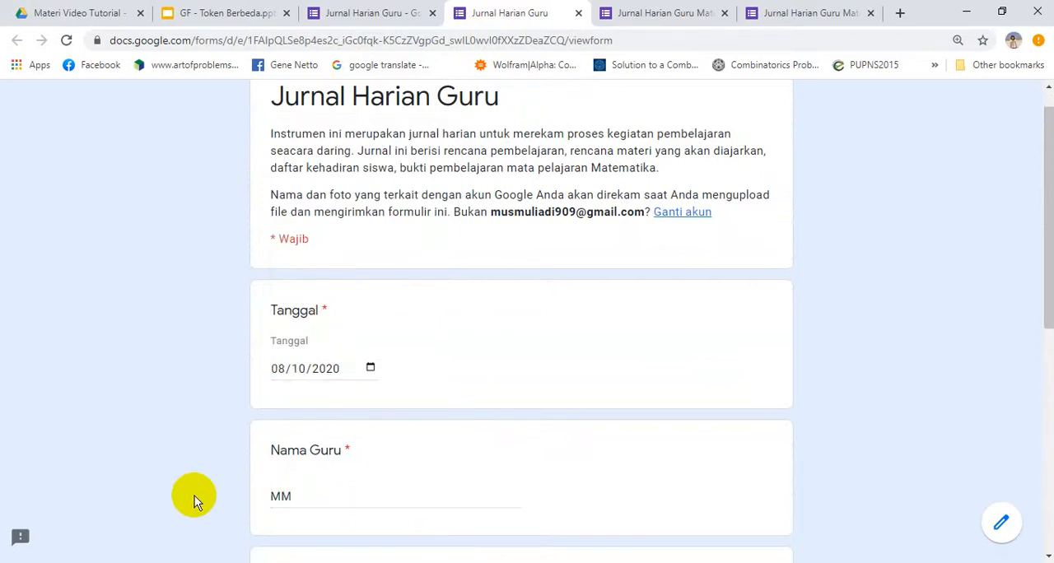
Enter the teacher's ID in ID Guru and choose XI MIA - A for Kelas in the Jurnal Harian Guru form
scroll(195, 496, down, 1)
scroll(194, 496, down, 2)
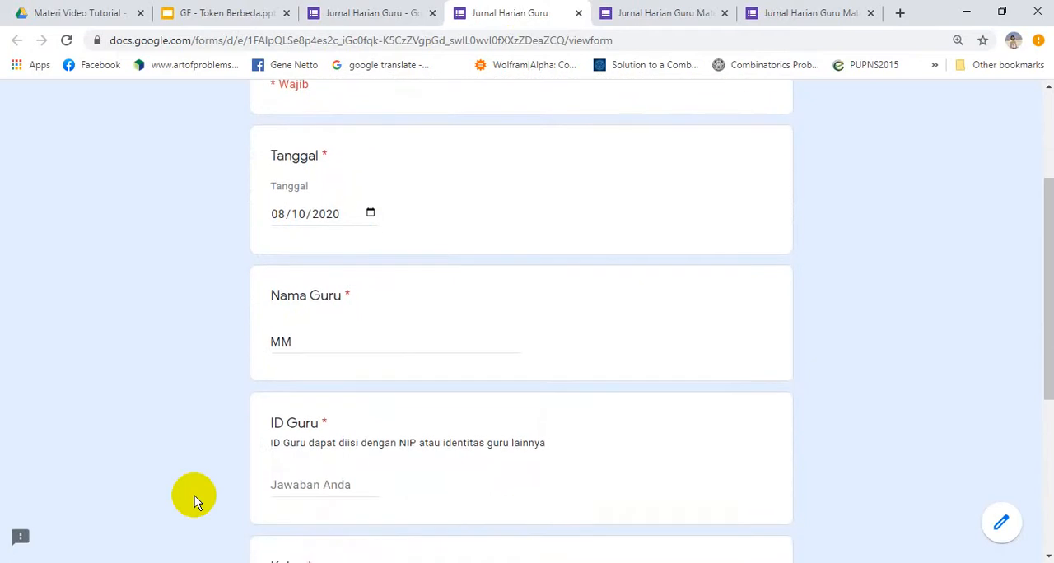
click(276, 490)
text(123)
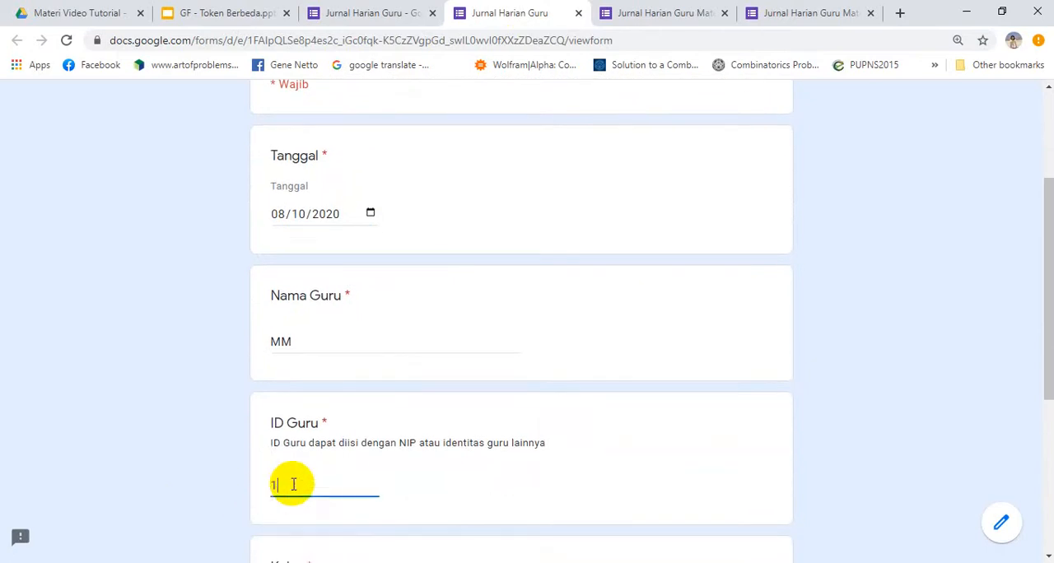
click(214, 445)
scroll(215, 445, down, 5)
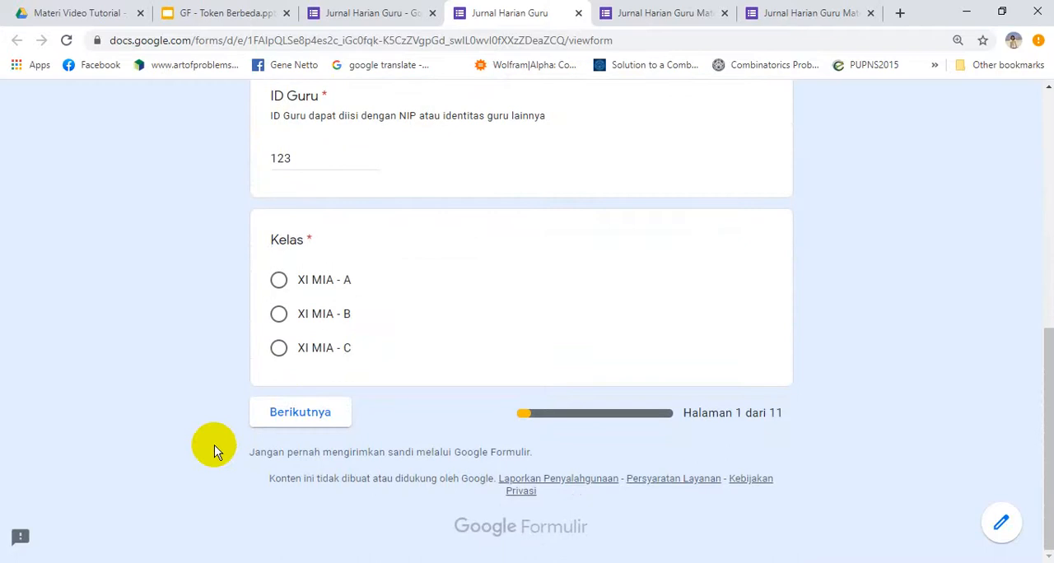
click(278, 280)
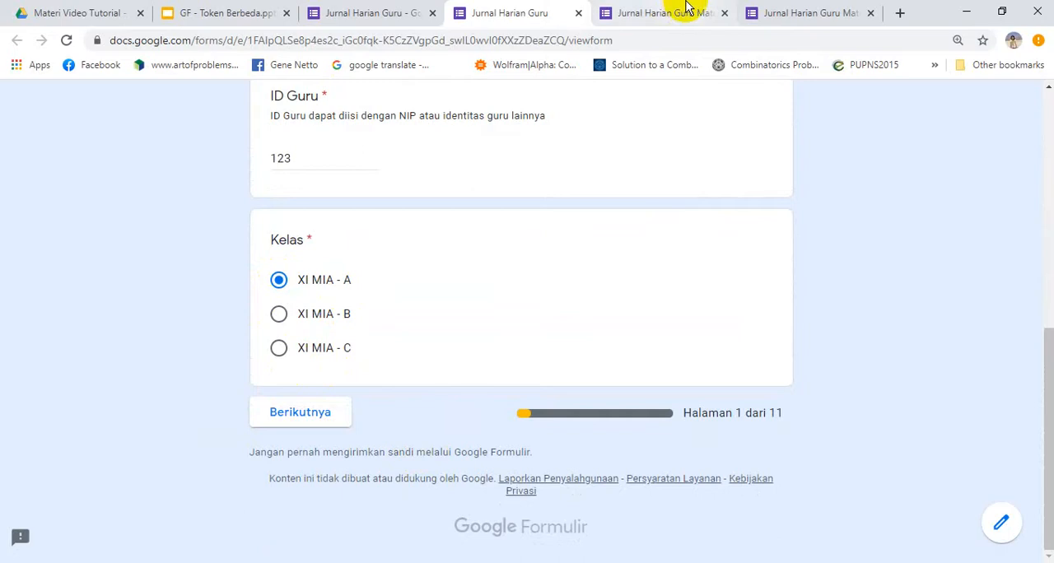
In the Jurnal Harian Guru Matematika response form, set Tanggal to today's date, 08/10/2020, and enter the teacher's name in Nama Guru
click(811, 15)
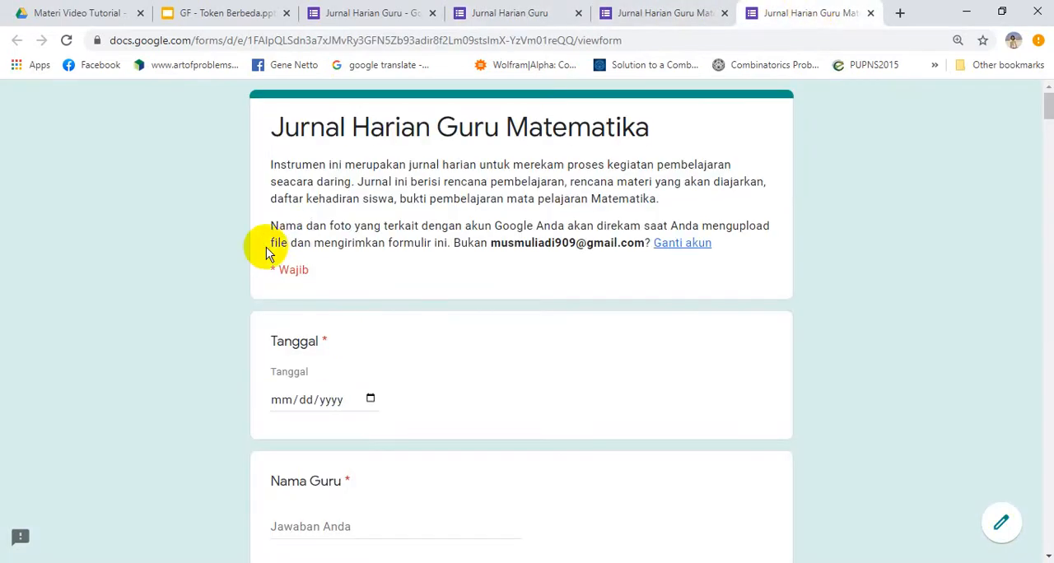
scroll(192, 285, down, 1)
scroll(192, 285, down, 10)
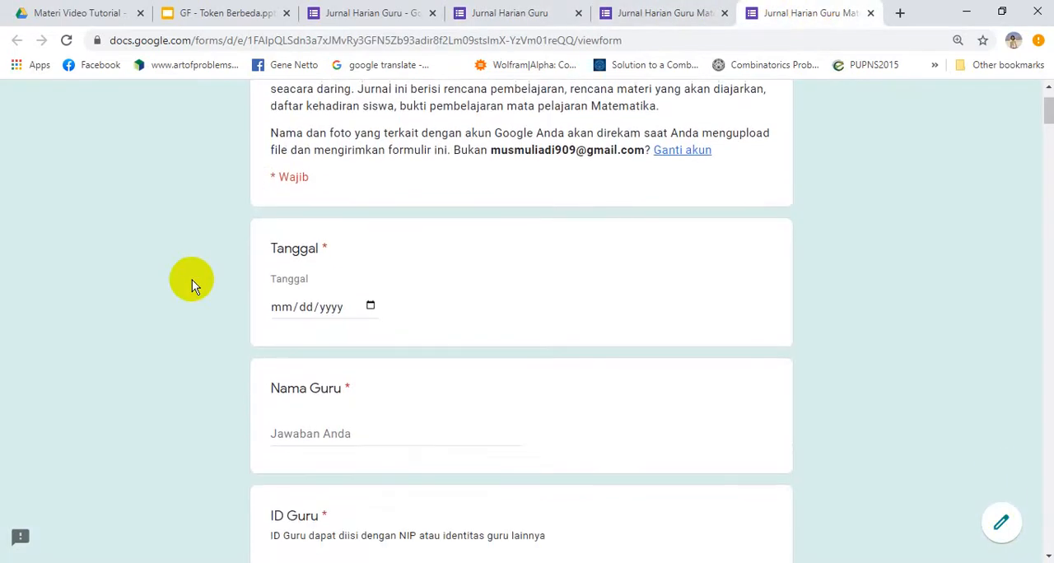
scroll(192, 280, up, 10)
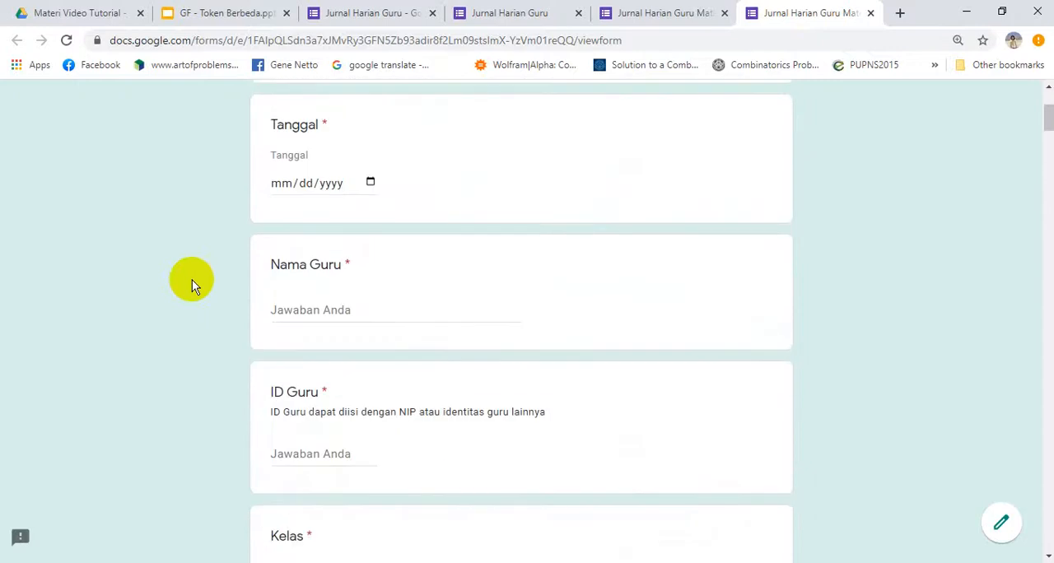
click(369, 182)
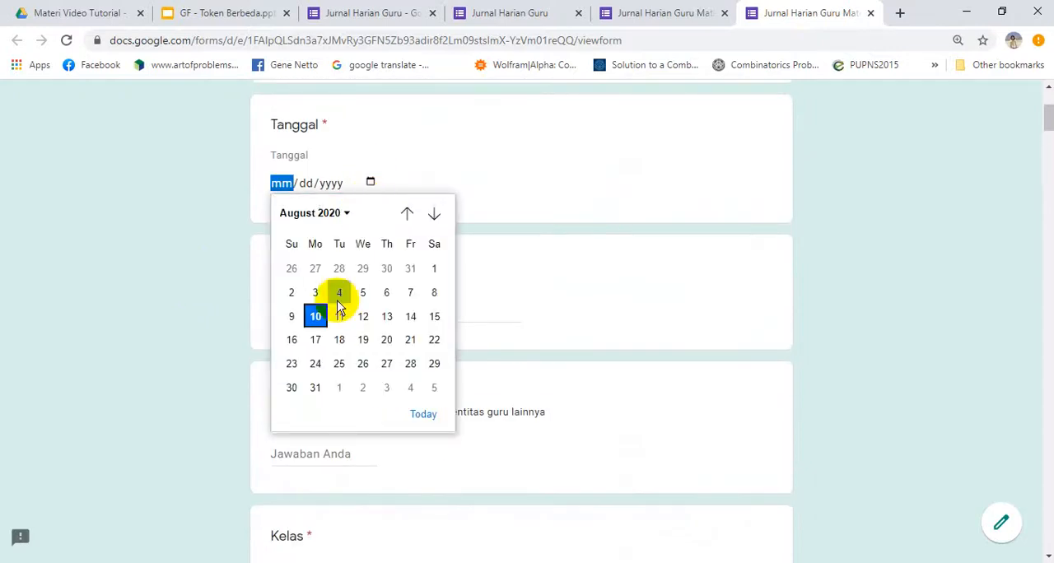
click(424, 413)
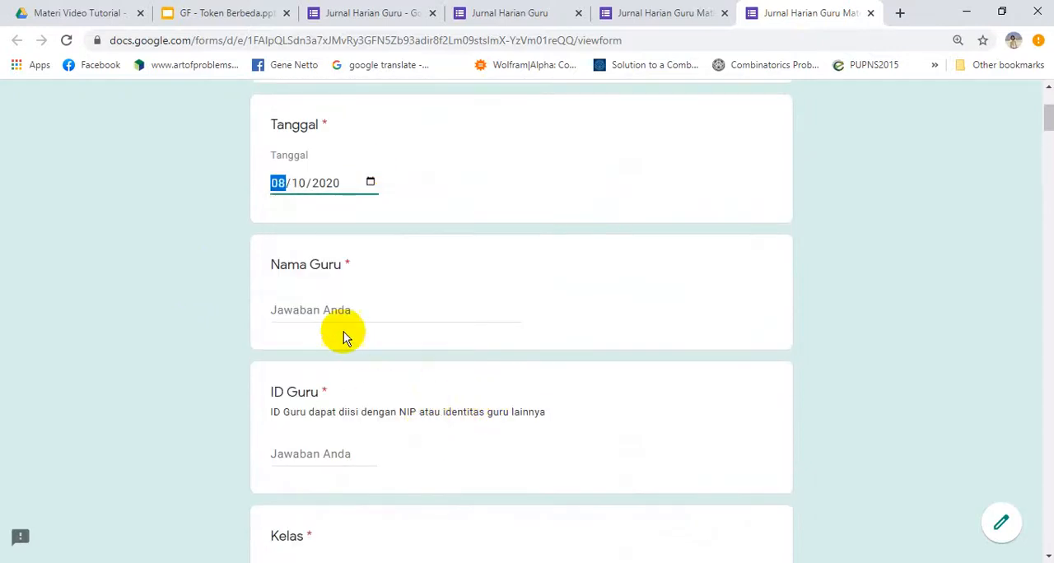
click(336, 306)
text(MM)
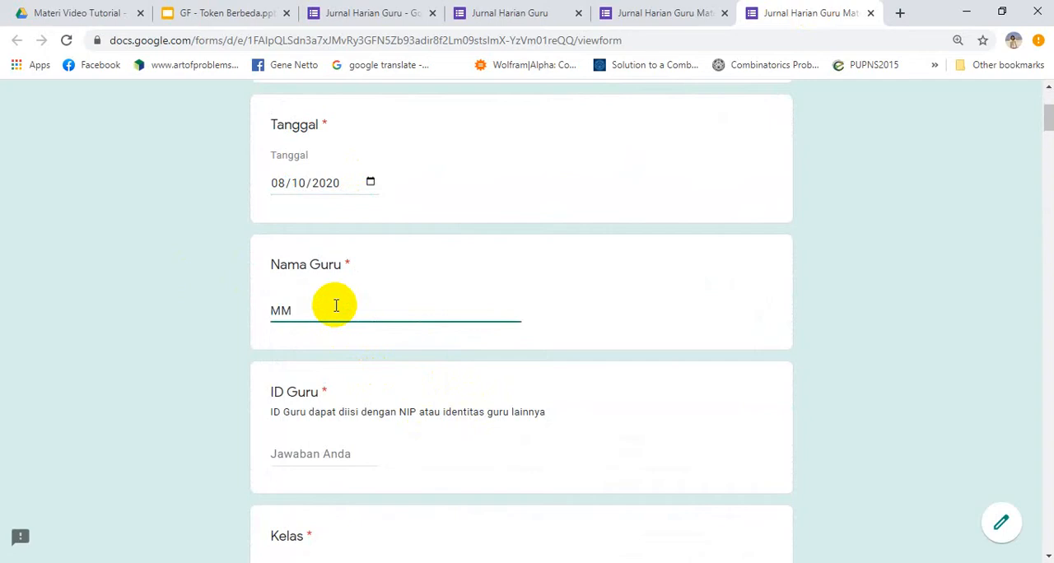
Fill in ID Guru with the teacher's ID and select XI MIA - A as the Kelas in the Matematika form
click(327, 449)
text(123)
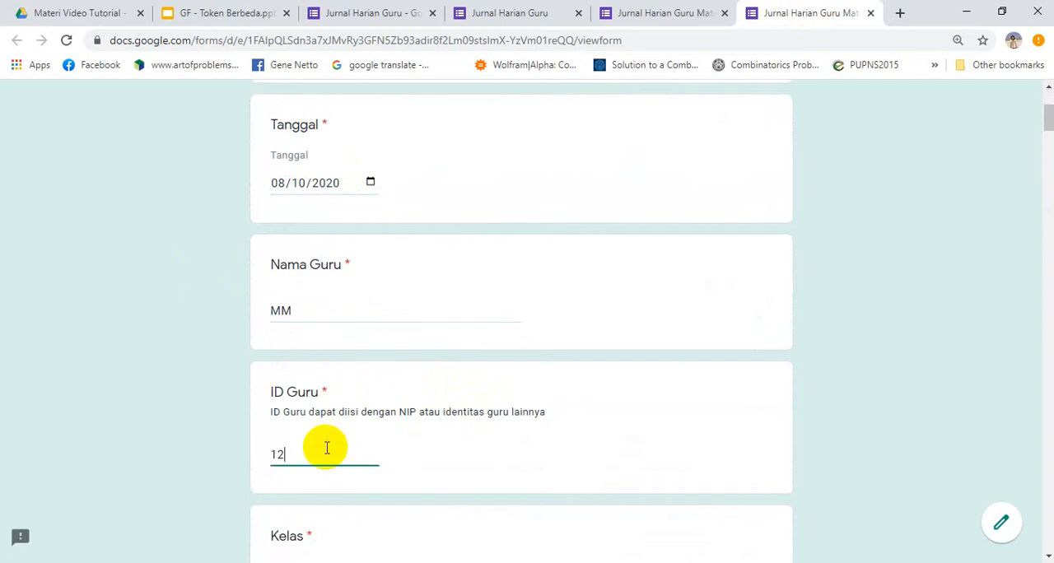
click(229, 434)
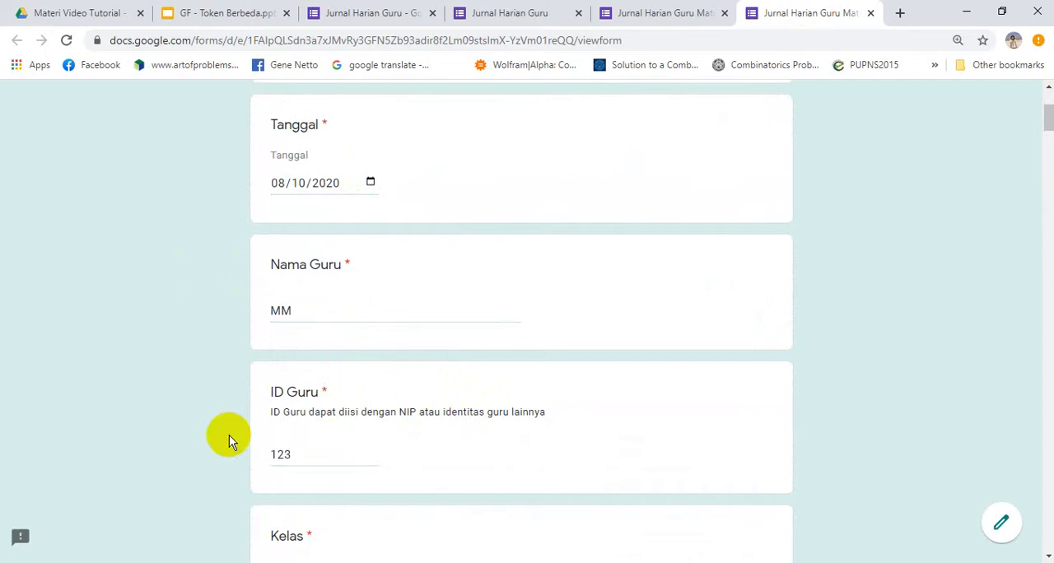
scroll(229, 435, down, 2)
scroll(229, 435, down, 2)
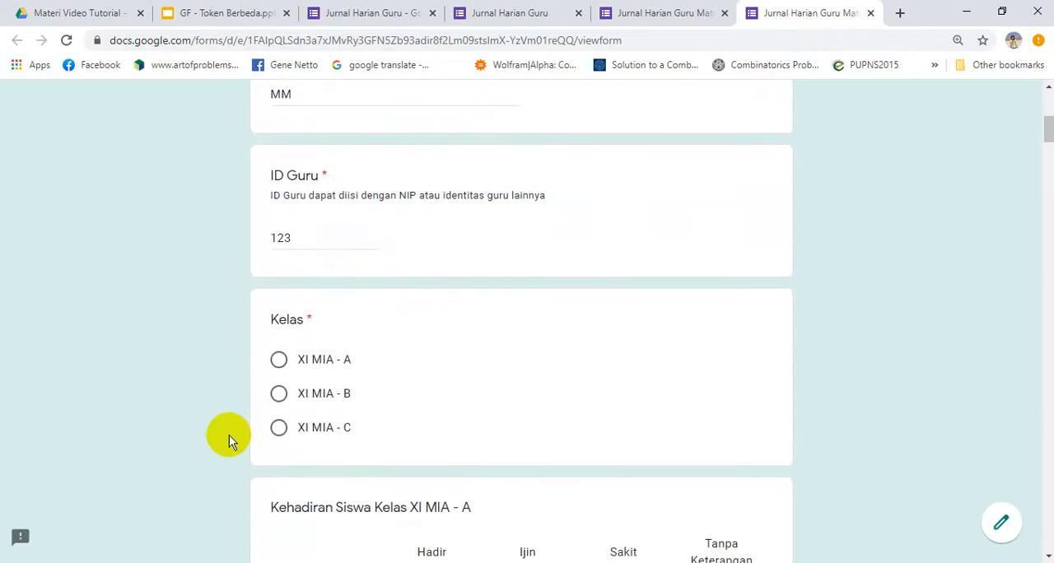
click(280, 335)
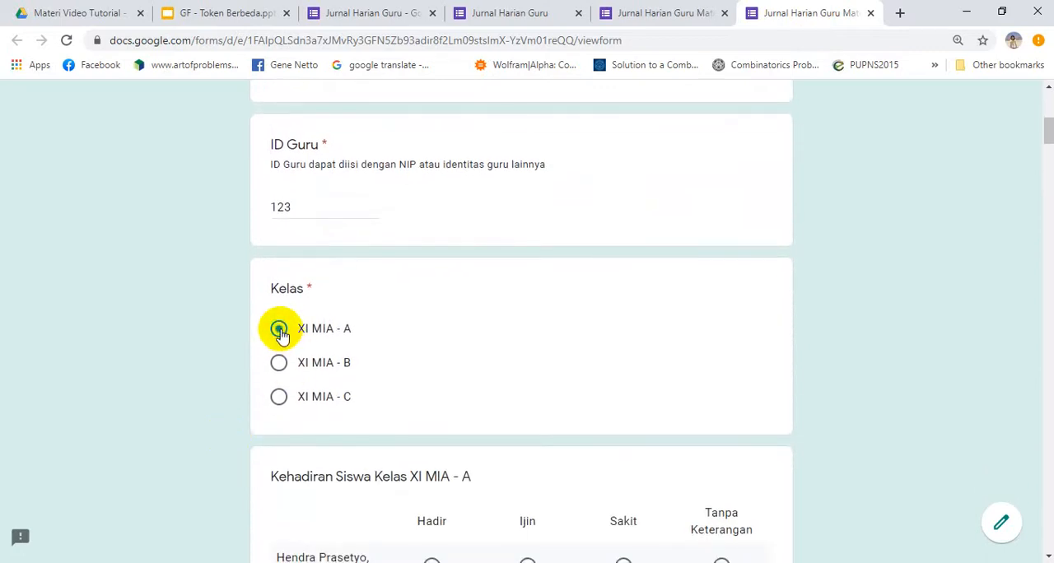
Compare what follows the Kelas question in the Matematika form with the first page of the sectioned Jurnal Harian Guru form
scroll(199, 353, down, 1)
scroll(200, 353, down, 3)
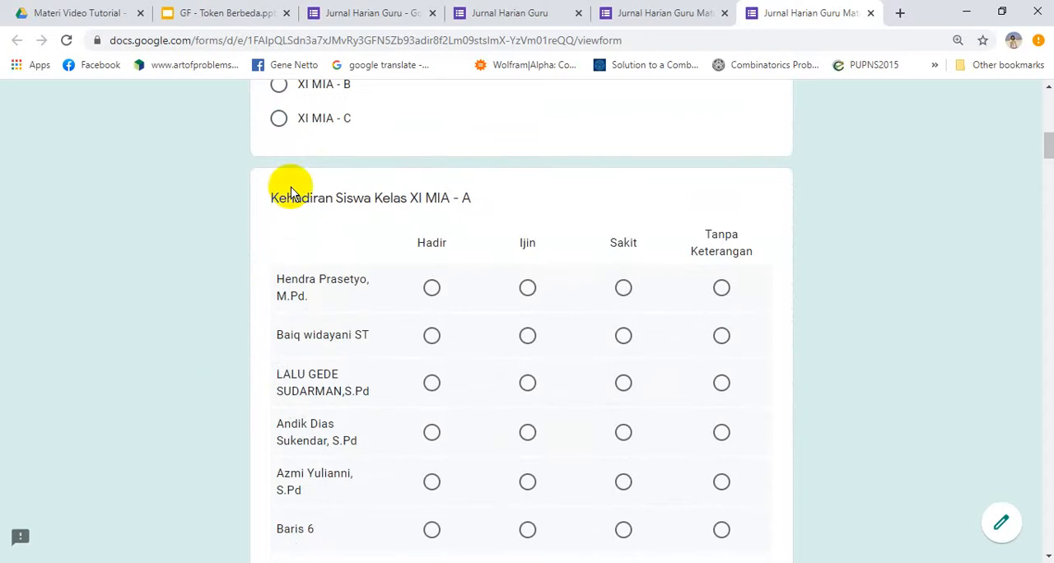
click(494, 19)
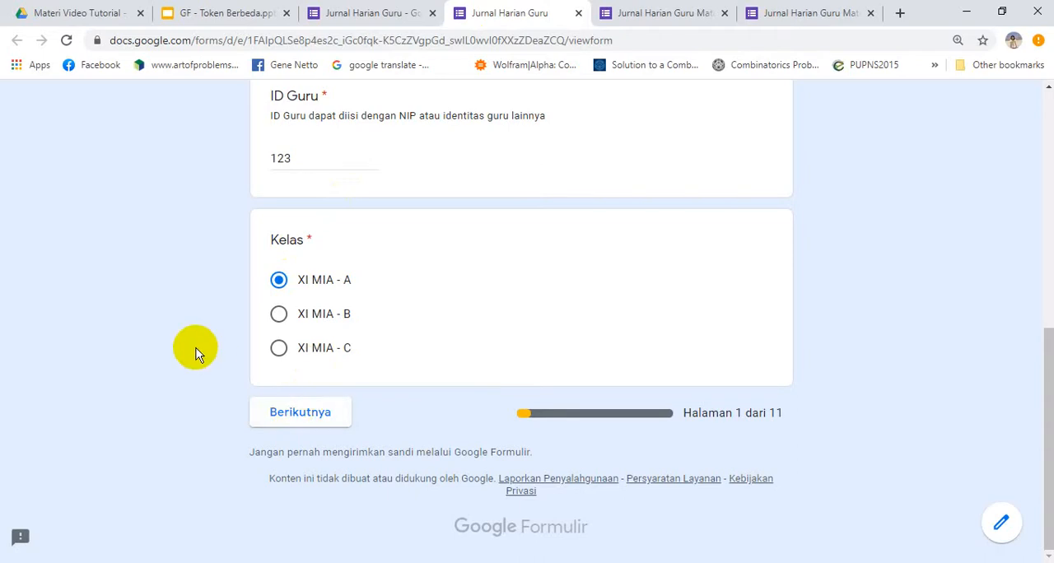
scroll(195, 353, up, 4)
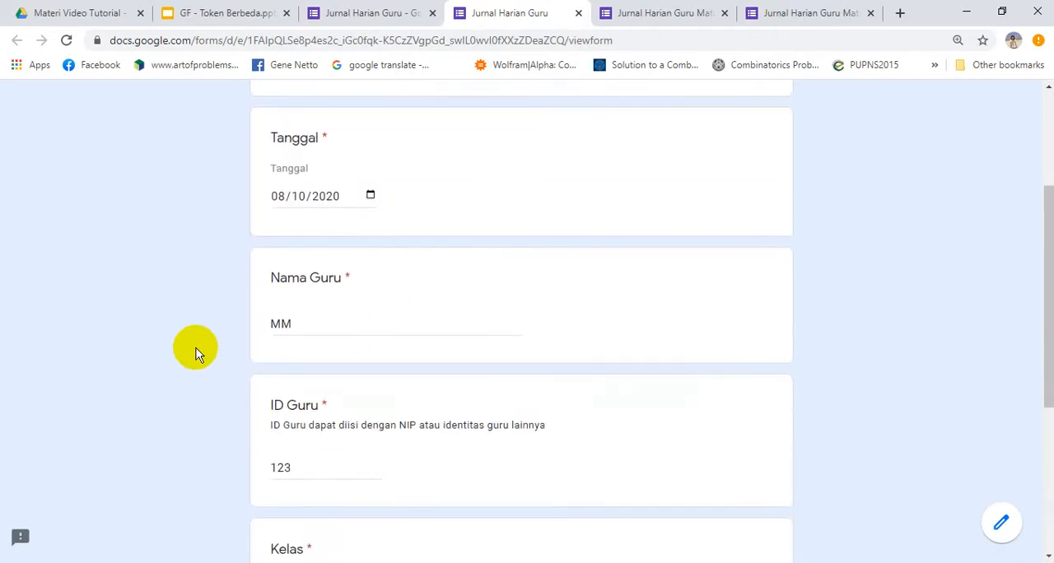
Advance the sectioned Jurnal Harian Guru form past its first page and examine the Kehadiran Siswa Kelas XI MIA - A page
scroll(195, 352, up, 3)
scroll(195, 352, down, 2)
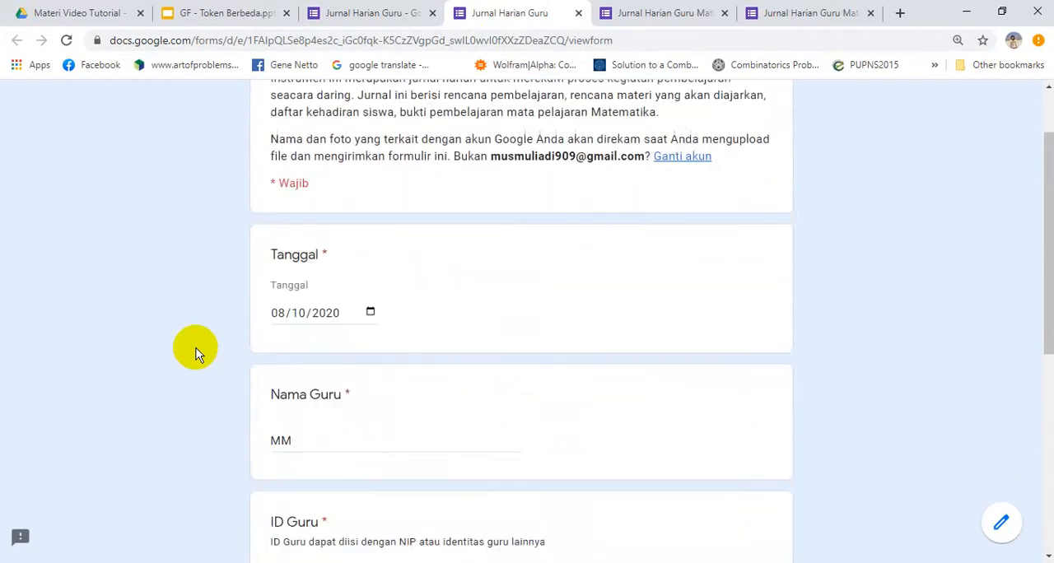
scroll(195, 352, down, 5)
scroll(195, 353, up, 3)
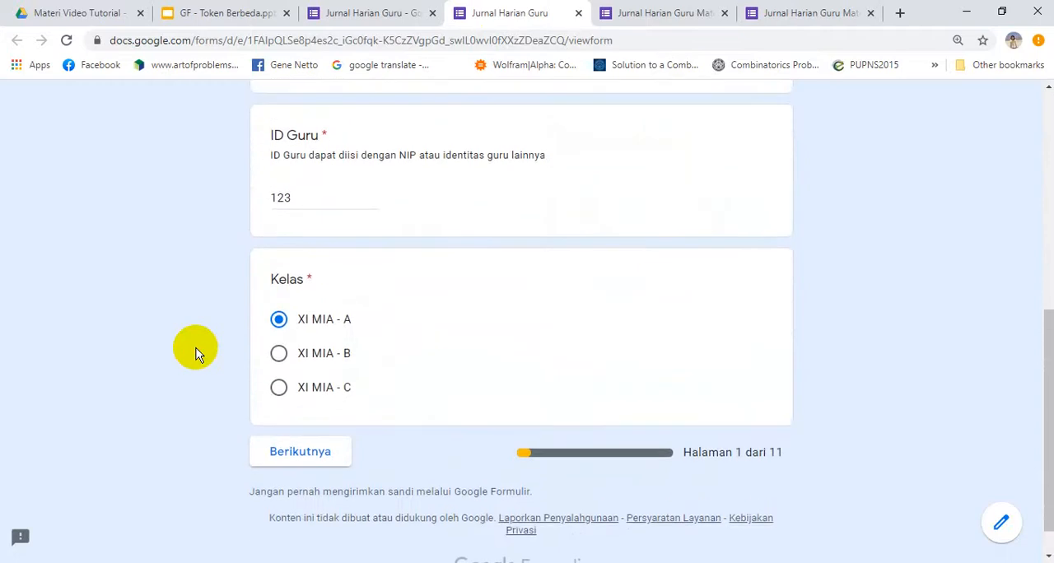
scroll(195, 353, down, 3)
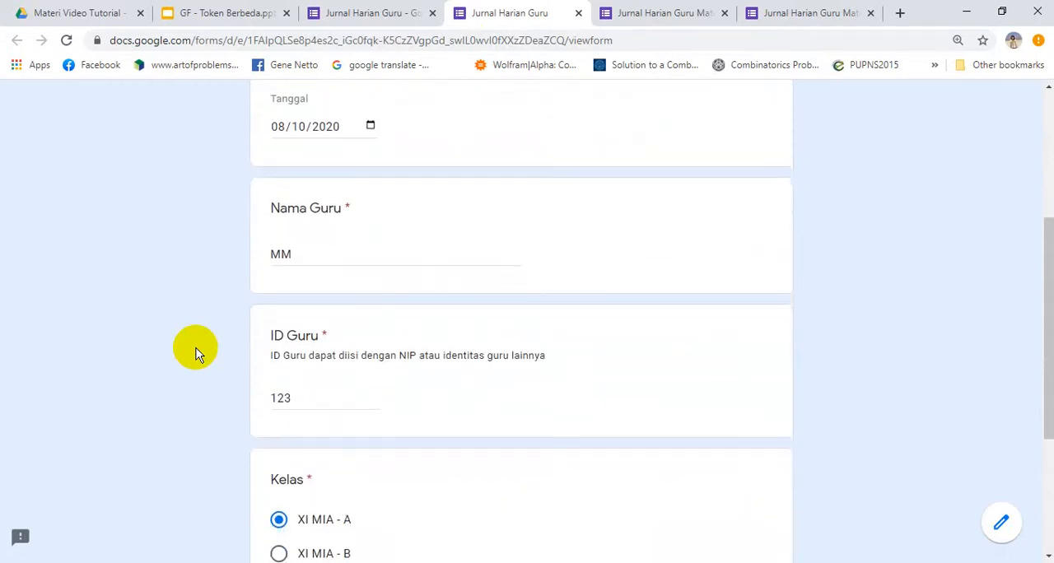
click(284, 407)
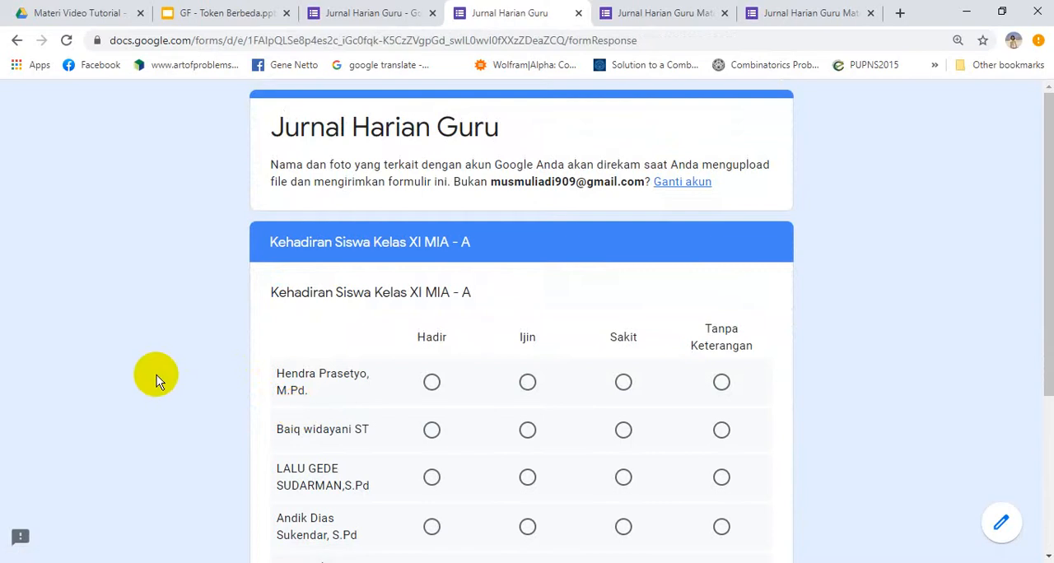
scroll(156, 375, down, 3)
scroll(157, 375, up, 1)
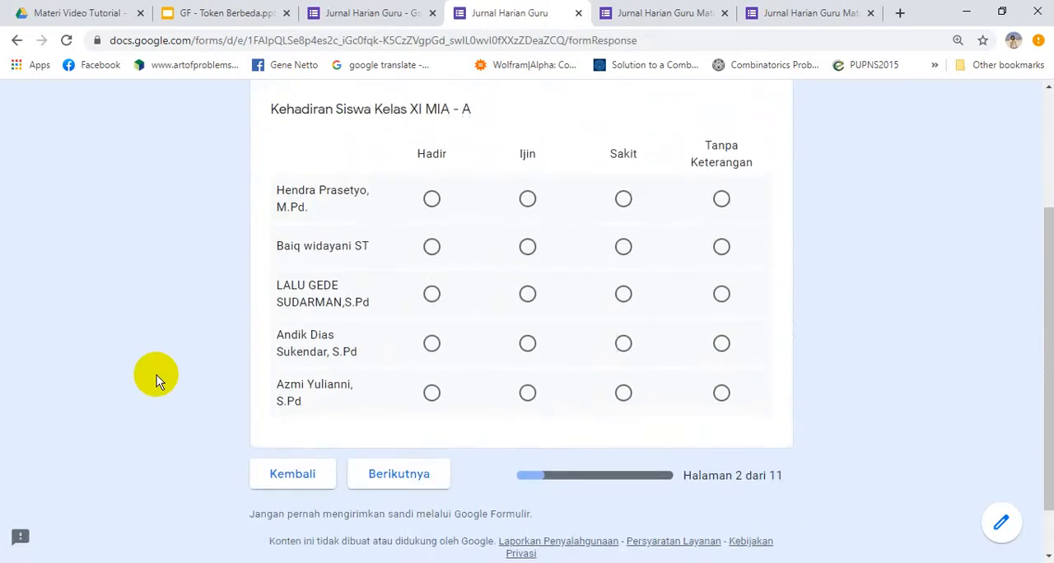
scroll(157, 374, up, 1)
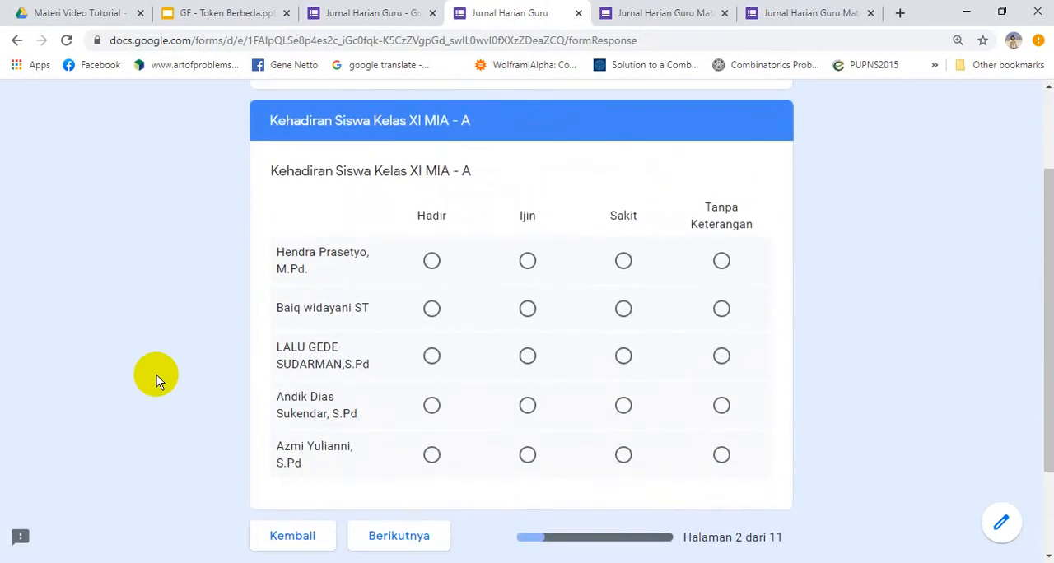
Examine the attendance grids and the questions that follow them on the single page of the Jurnal Harian Guru Matematika form
click(844, 13)
click(118, 281)
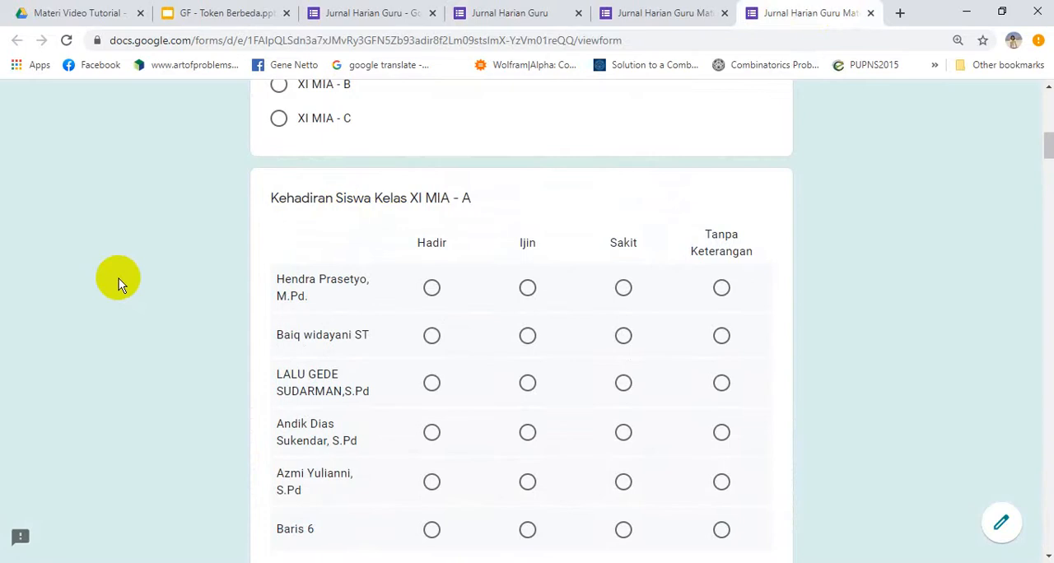
scroll(118, 278, down, 3)
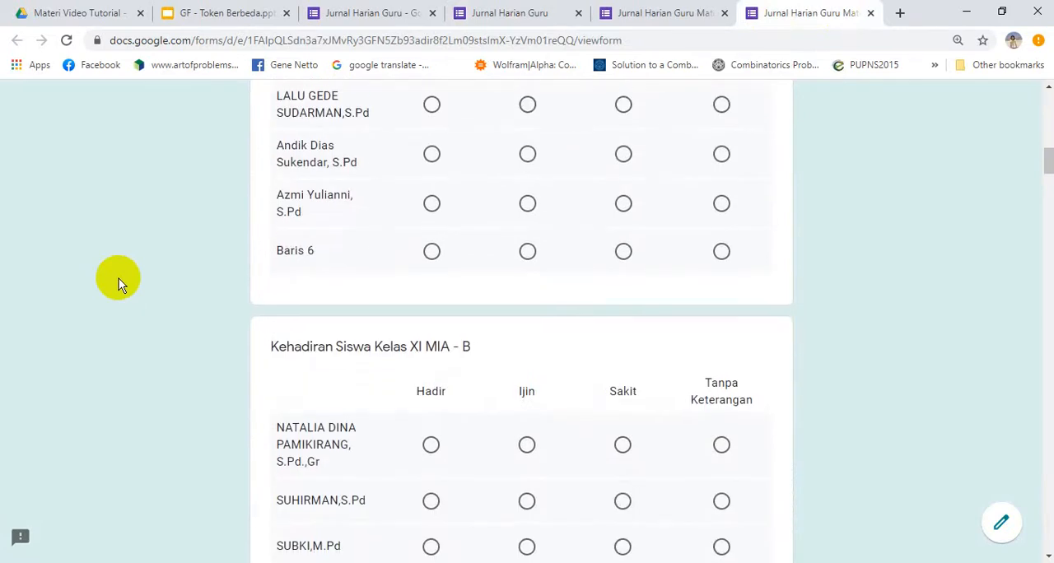
scroll(119, 279, down, 10)
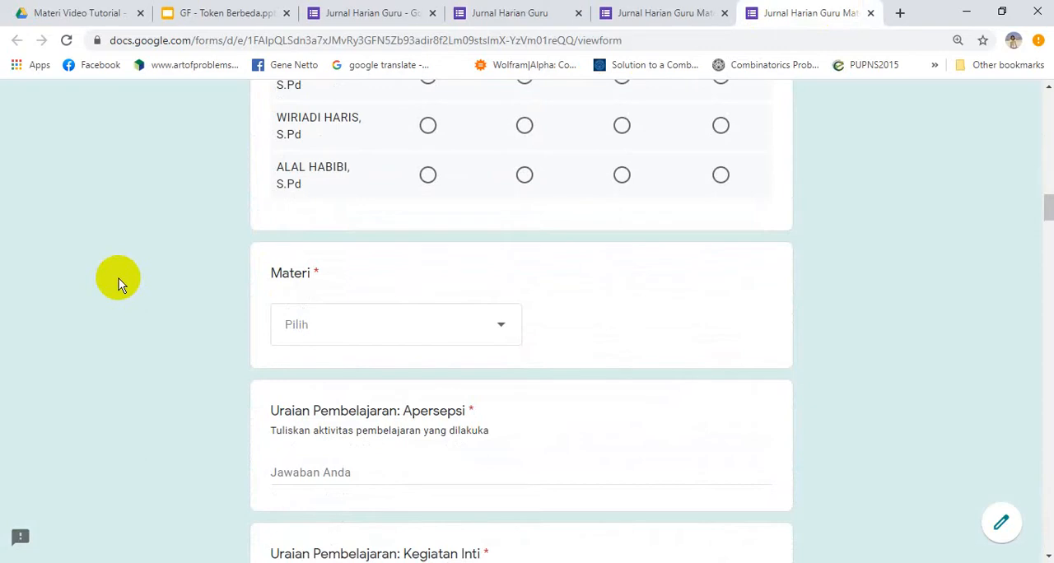
scroll(118, 279, down, 6)
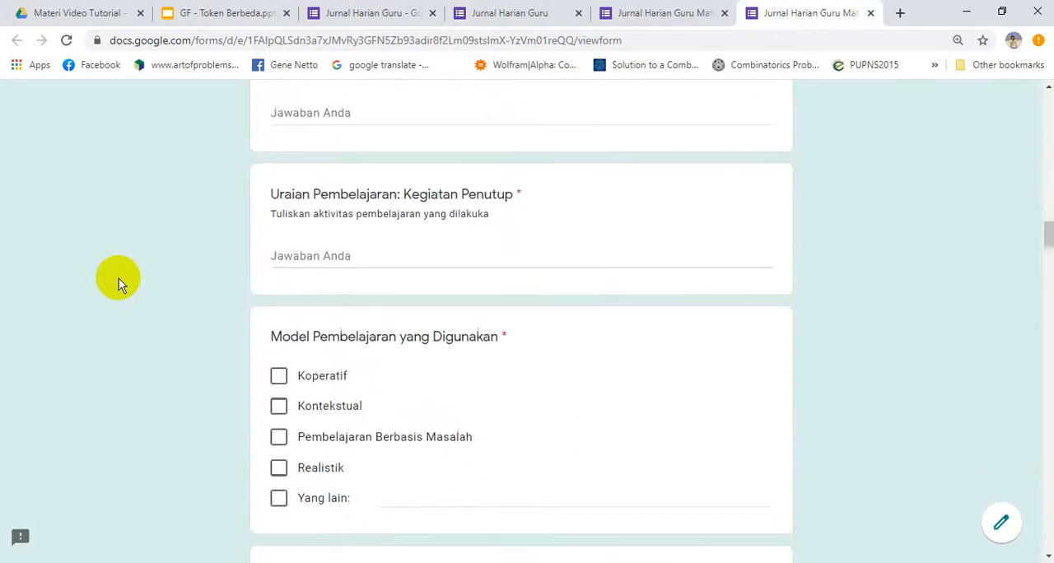
scroll(119, 279, down, 16)
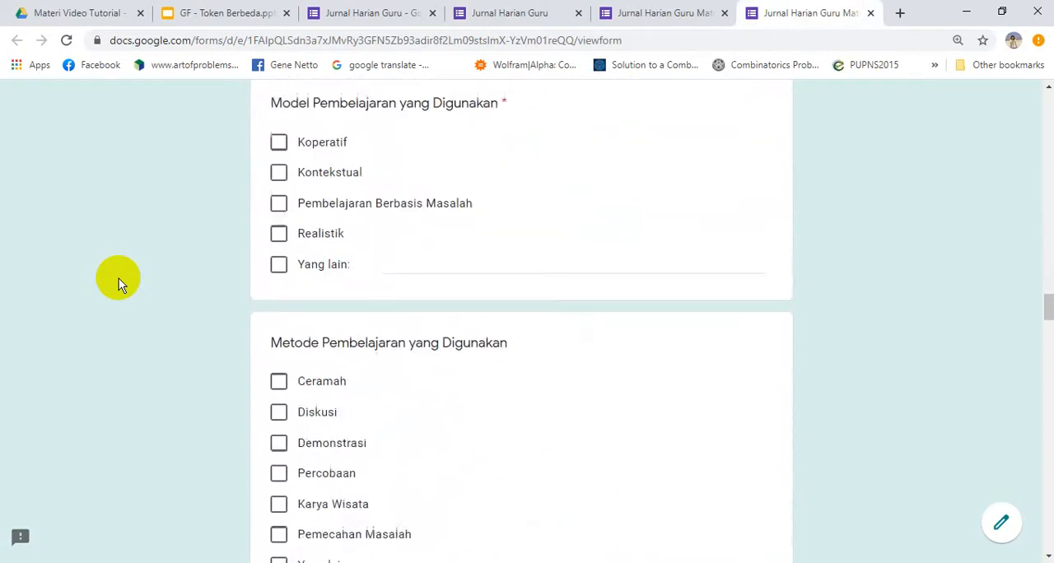
scroll(118, 278, down, 6)
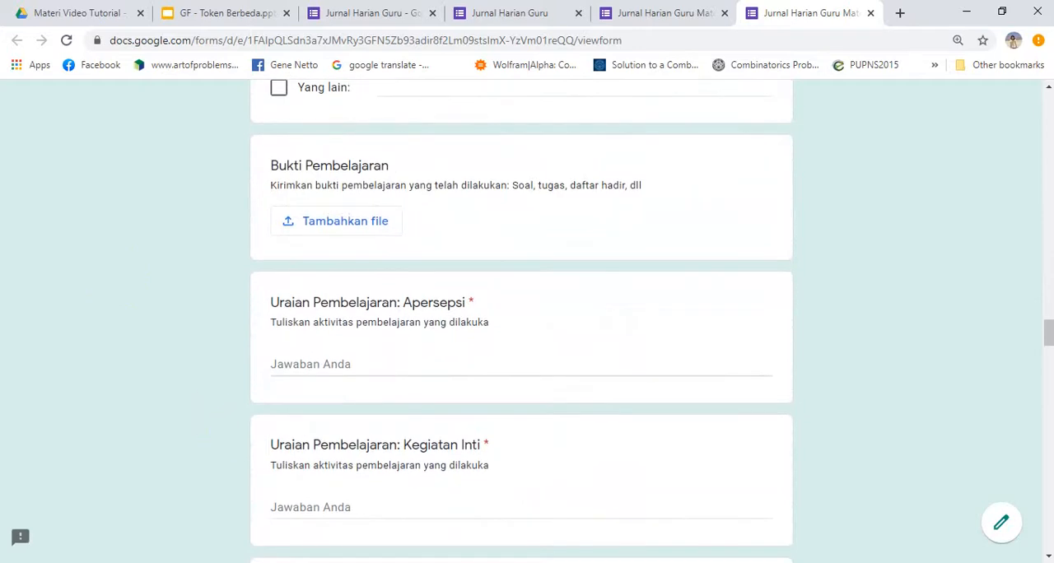
View the Matematika form on the mirrored phone in the Screen Mirror window, and return to the start of the maximized form
click(1002, 13)
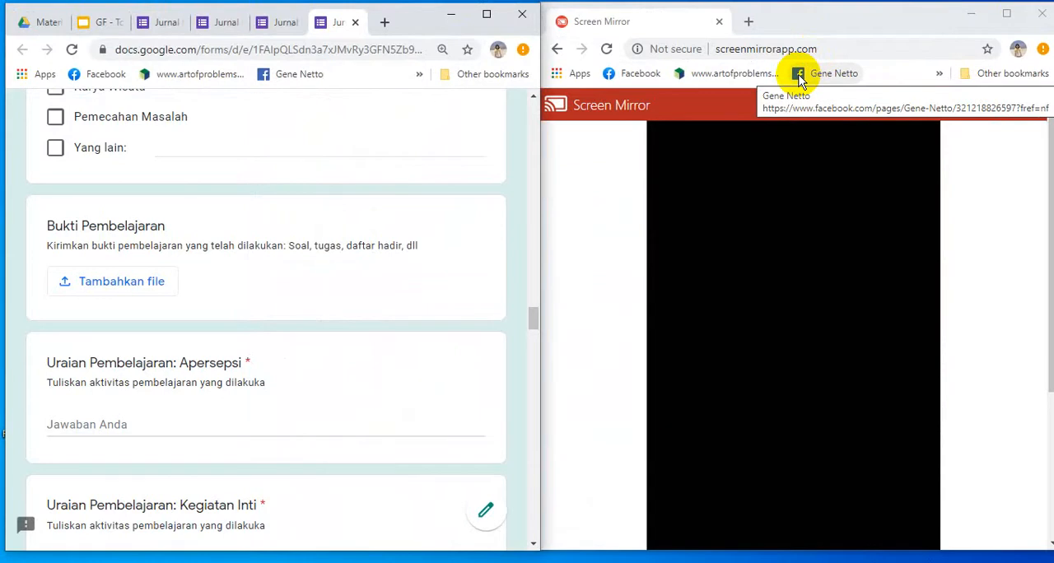
click(799, 78)
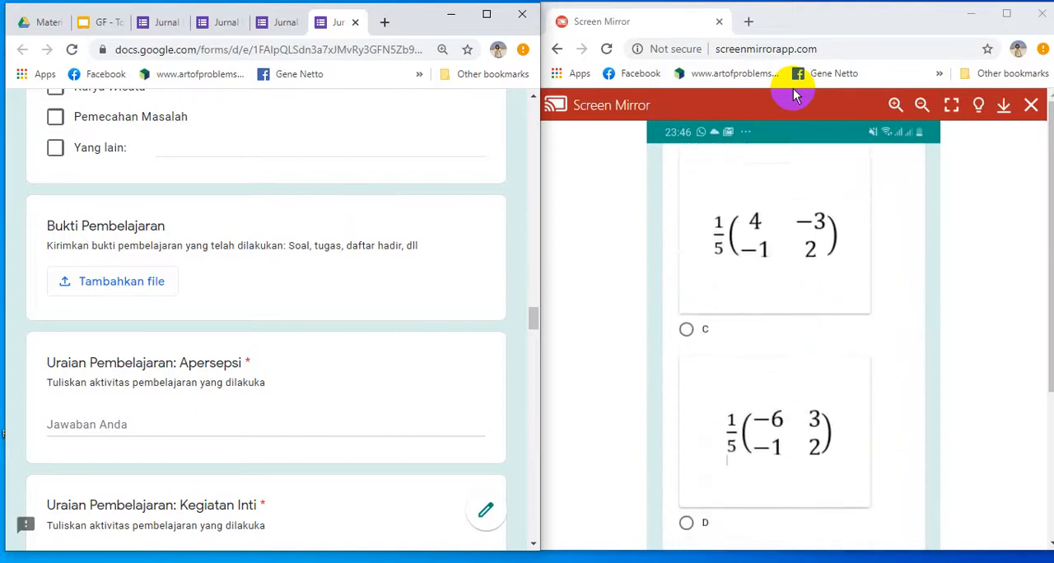
click(486, 15)
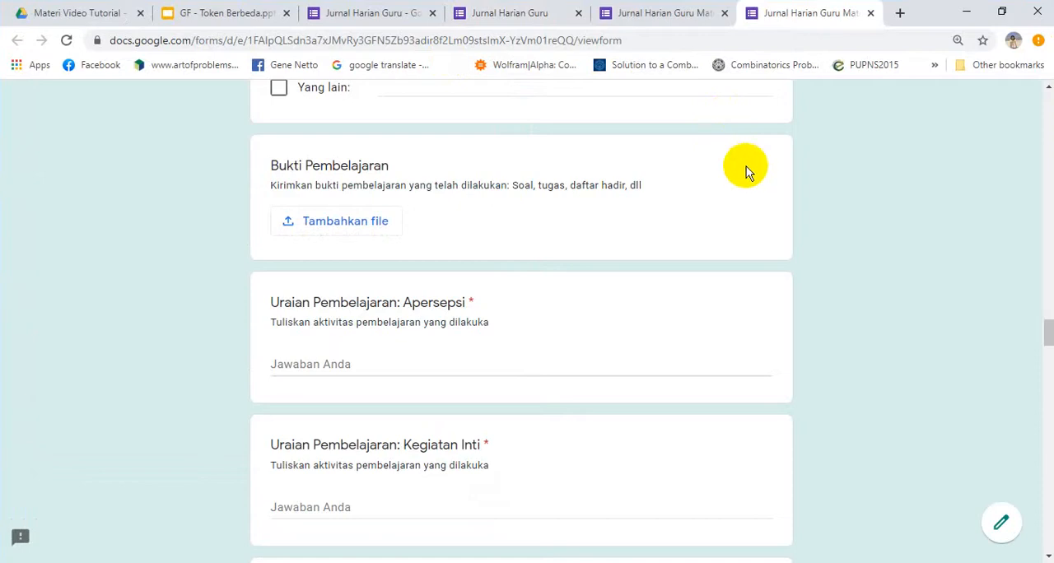
drag(1050, 342, 1046, 106)
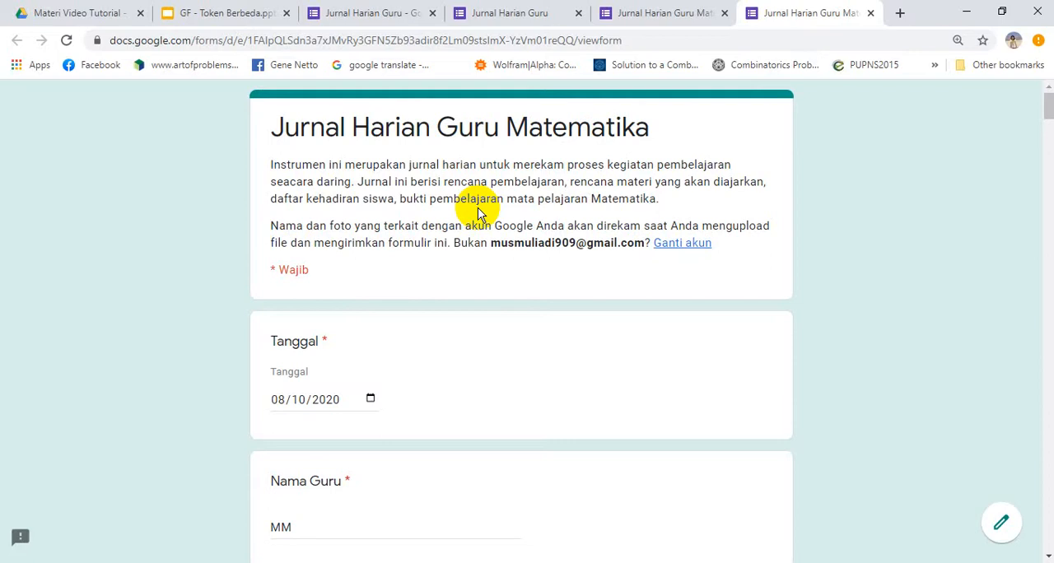
Close the presentation preview in Google Drive and create a new blank Google Form in the Materi Video Tutorial folder
click(102, 9)
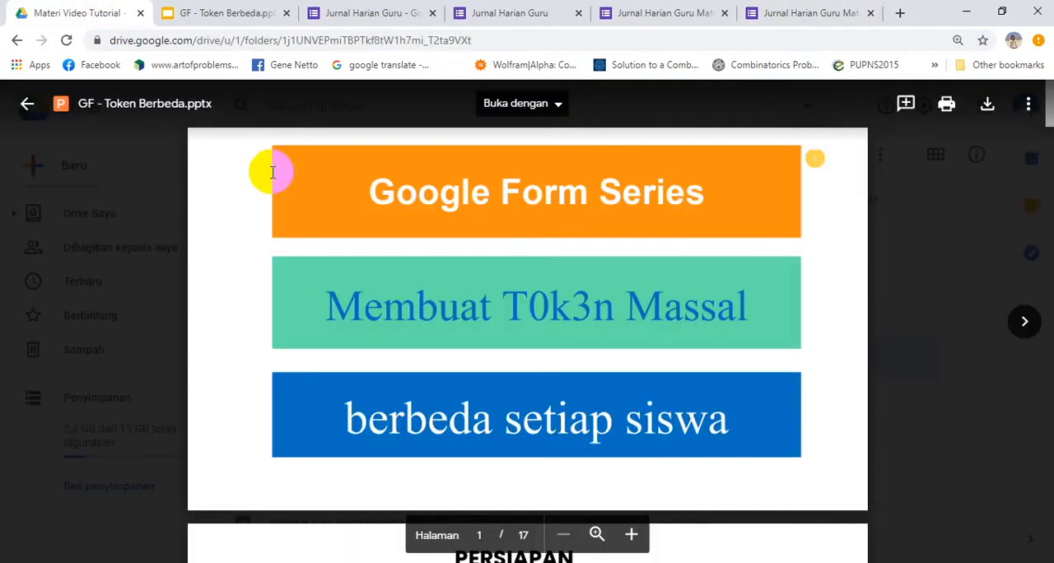
key(Escape)
click(47, 162)
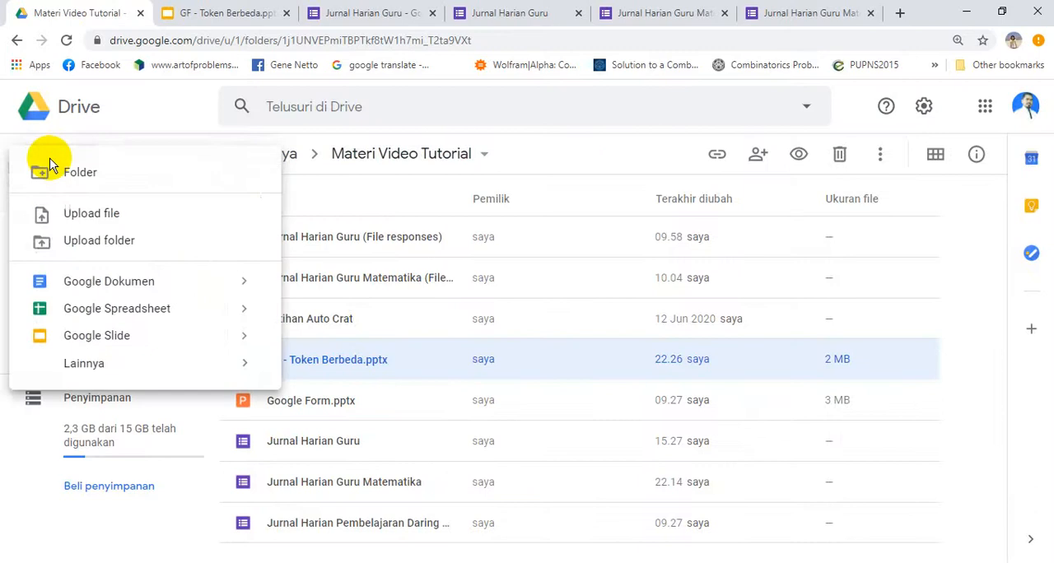
mouse_move(153, 363)
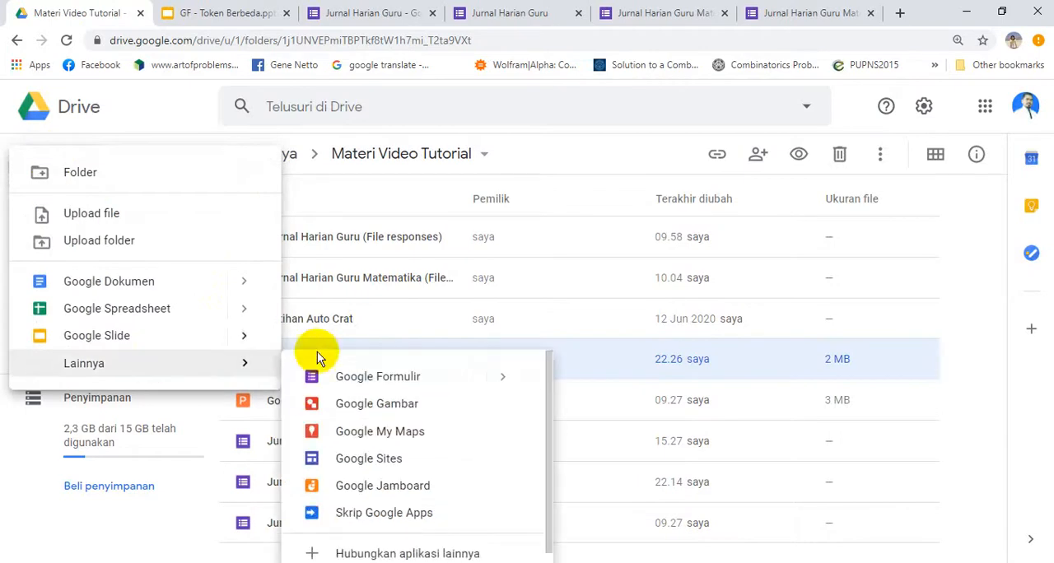
click(354, 376)
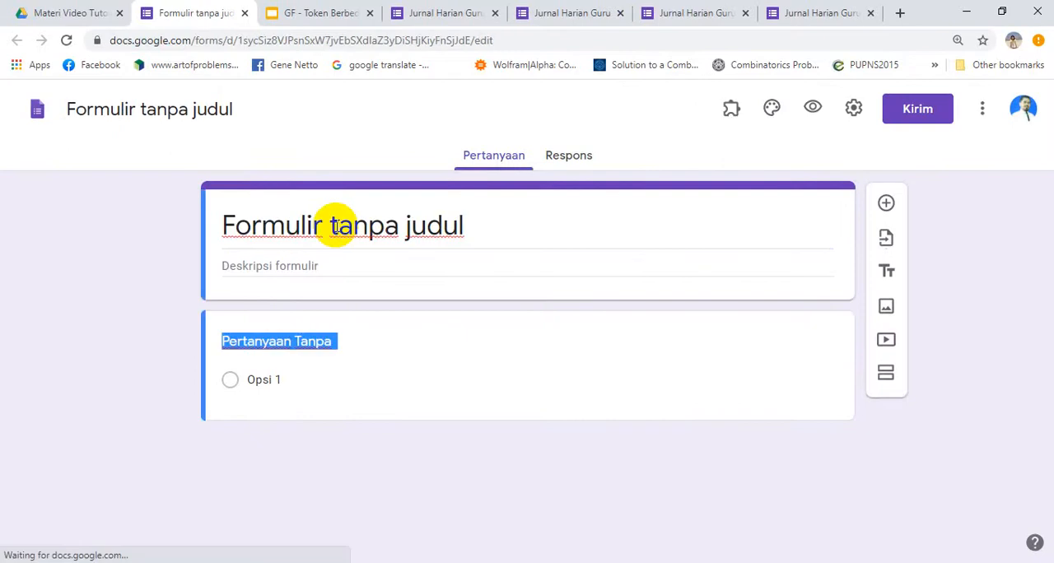
Enter CONTOH as the first question's text and as the form's title, and name the form file CONTOH
text(CONTO)
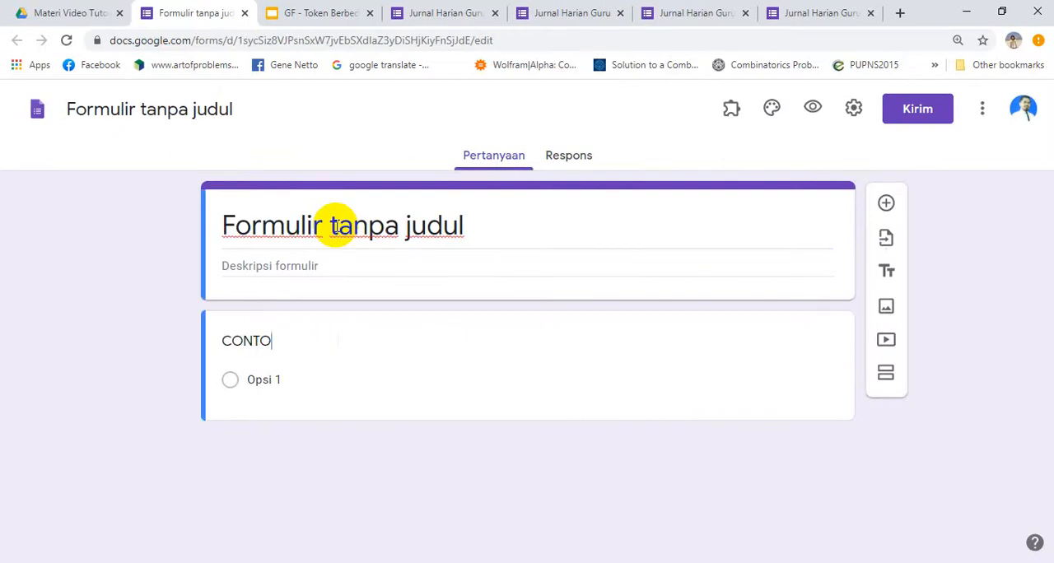
text(H)
click(333, 226)
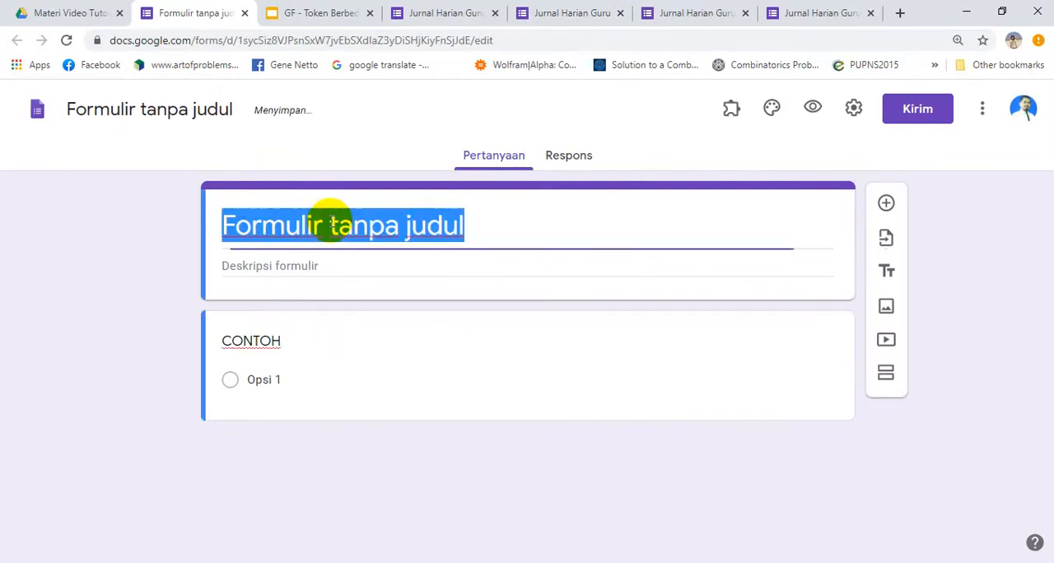
text(CONTOH)
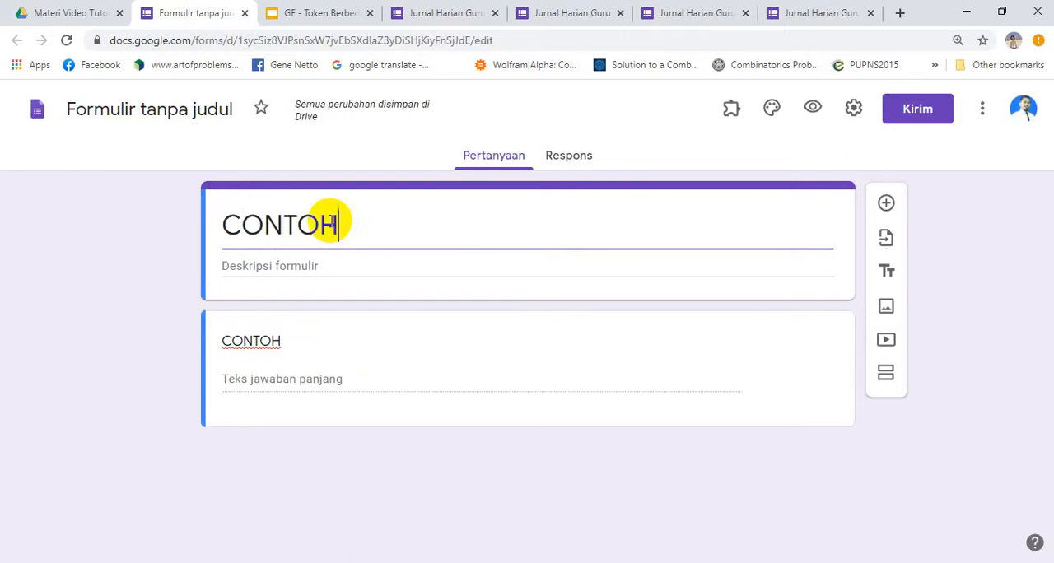
click(136, 106)
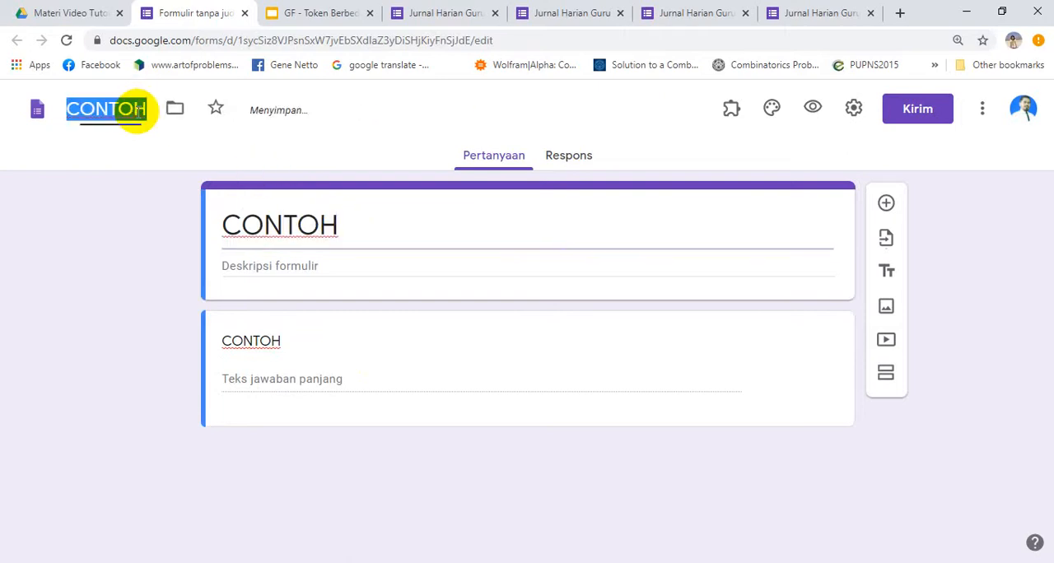
Replace the first question's text with Nama
double_click(259, 341)
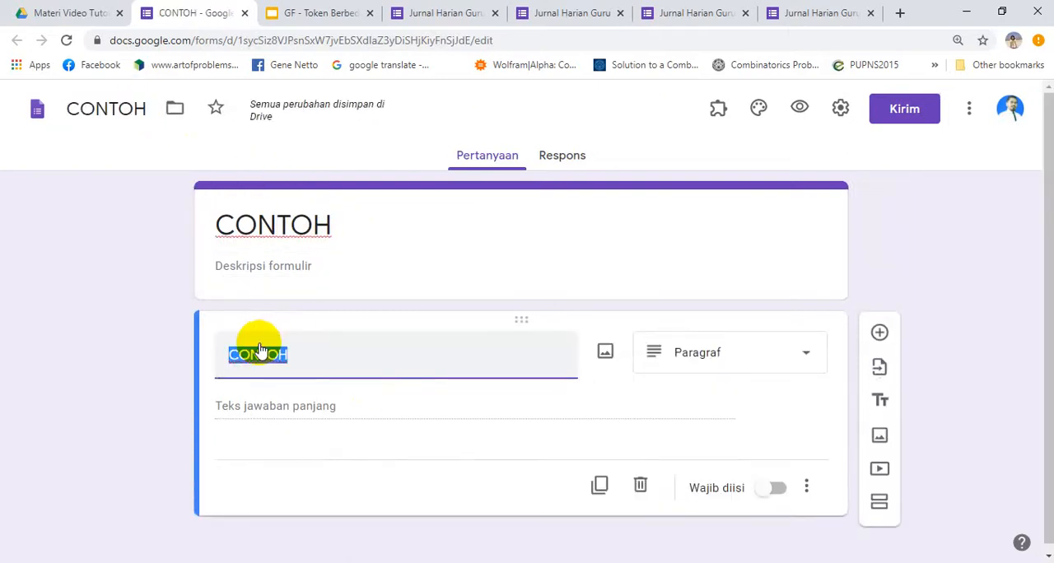
text(Ban)
key(BackSpace)
key(BackSpace)
key(BackSpace)
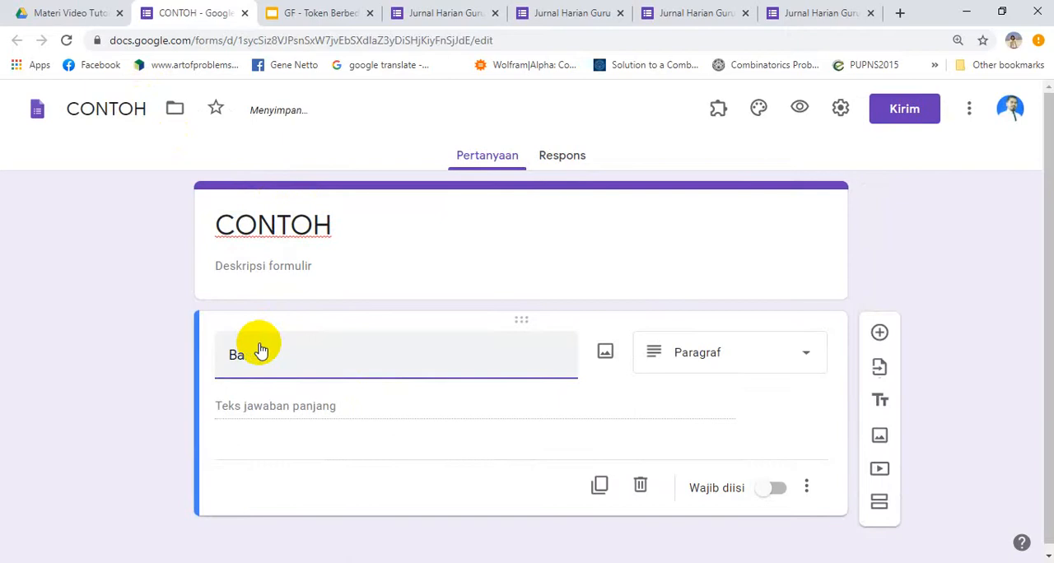
text(Nama)
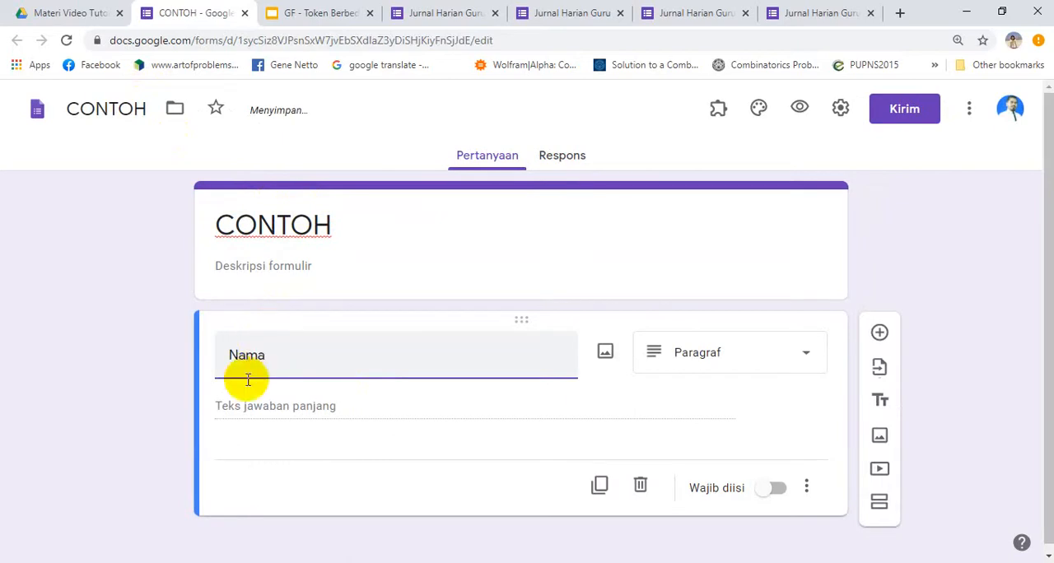
click(240, 406)
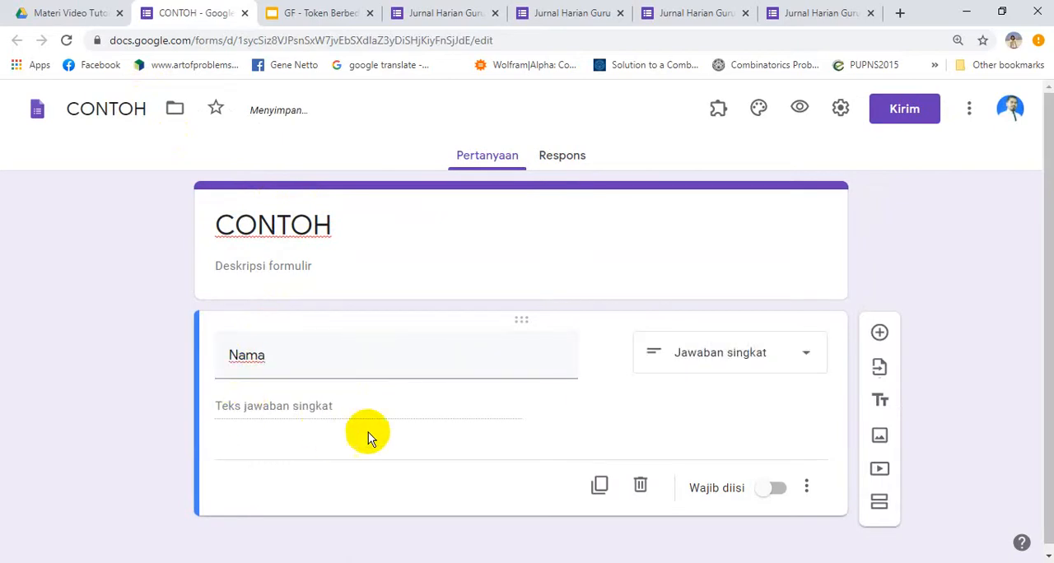
Add a multiple-choice question titled Jenis Kelamin below the Nama question
click(879, 332)
click(286, 483)
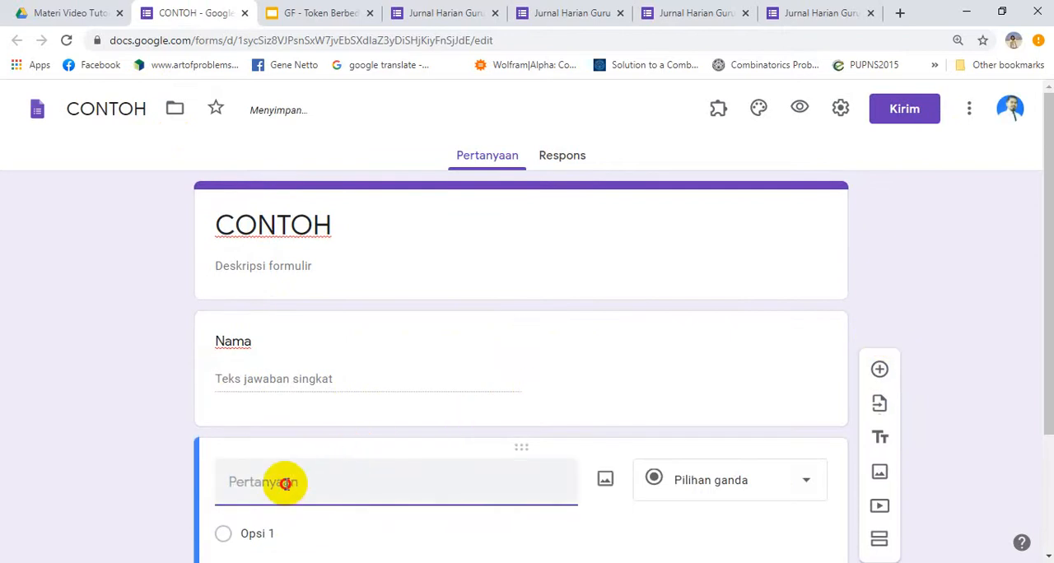
text(Jenis K)
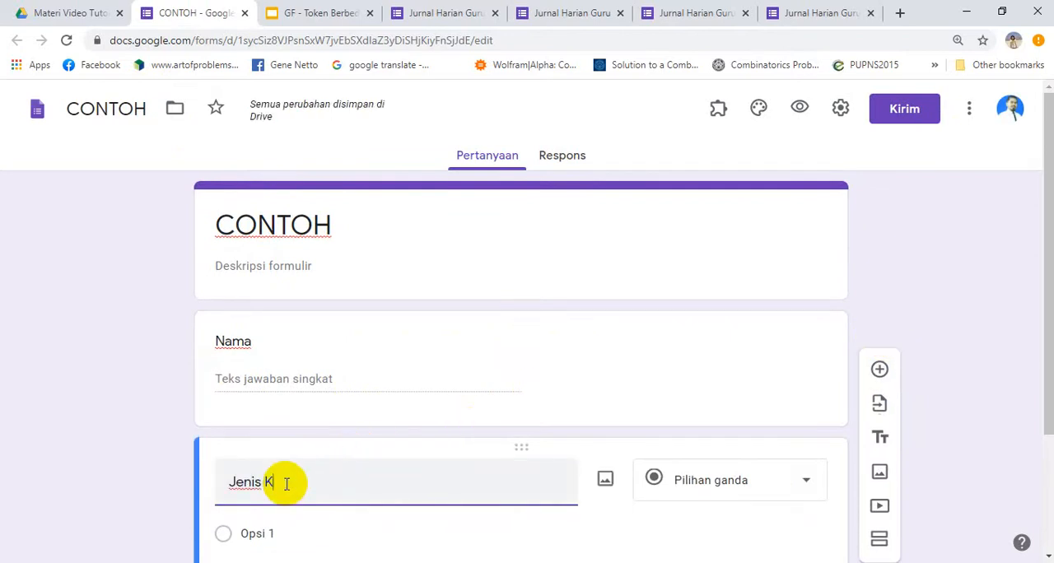
text(elamin)
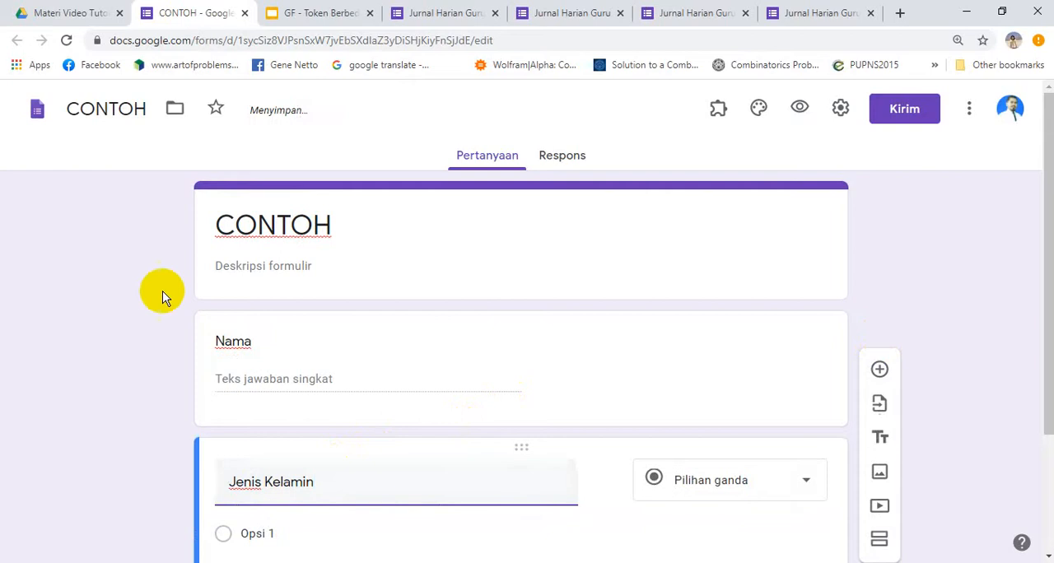
scroll(143, 338, down, 2)
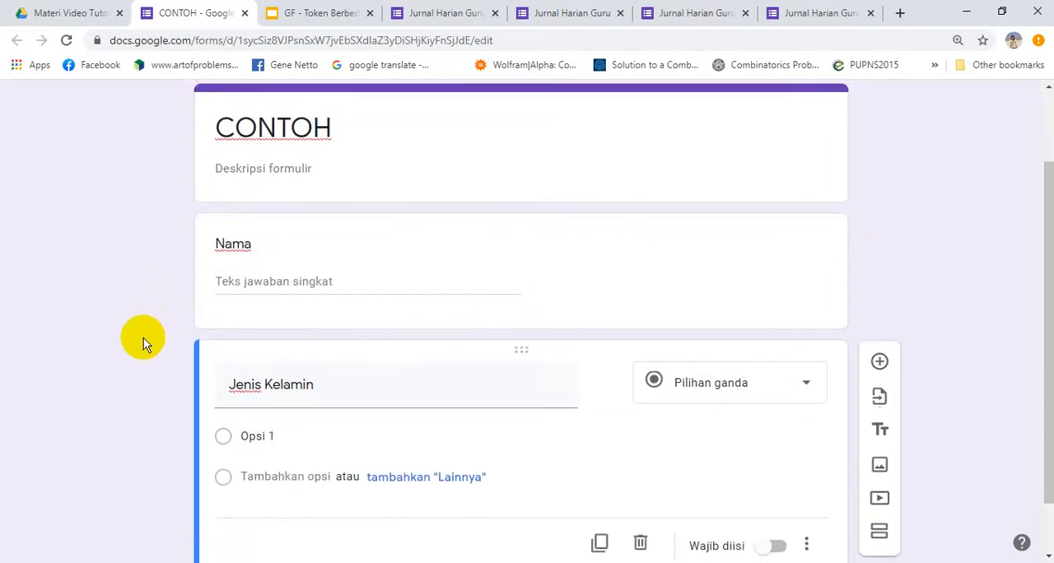
scroll(144, 337, down, 1)
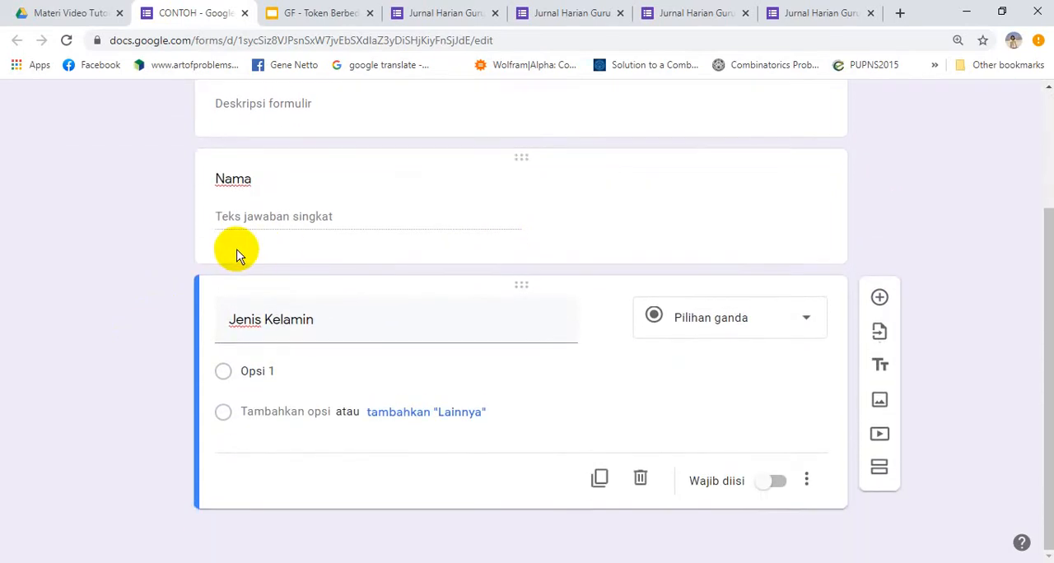
click(271, 178)
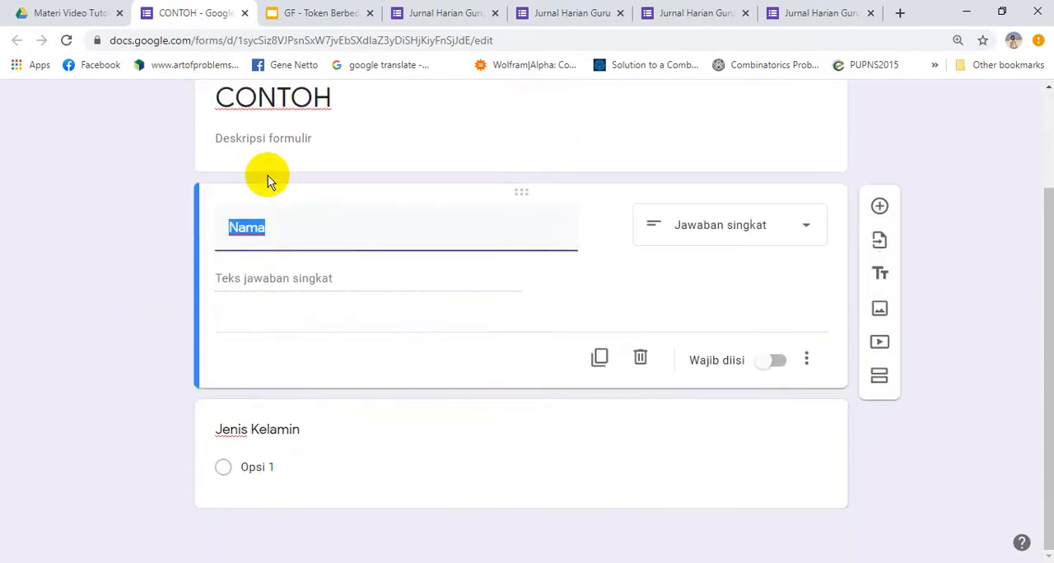
click(277, 420)
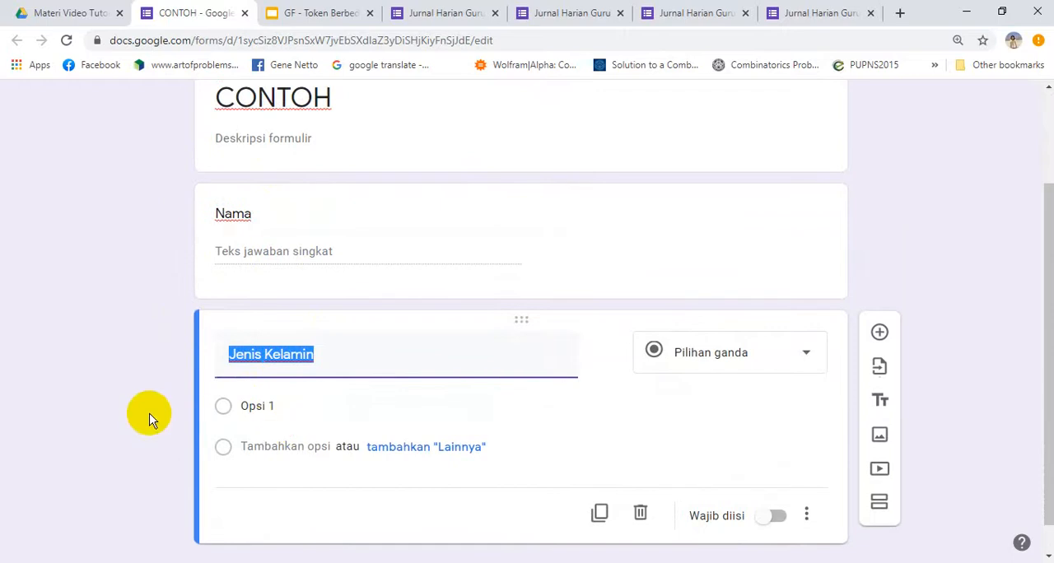
Add a new section after the Jenis Kelamin question and title it Penghasilan
scroll(1038, 326, down, 1)
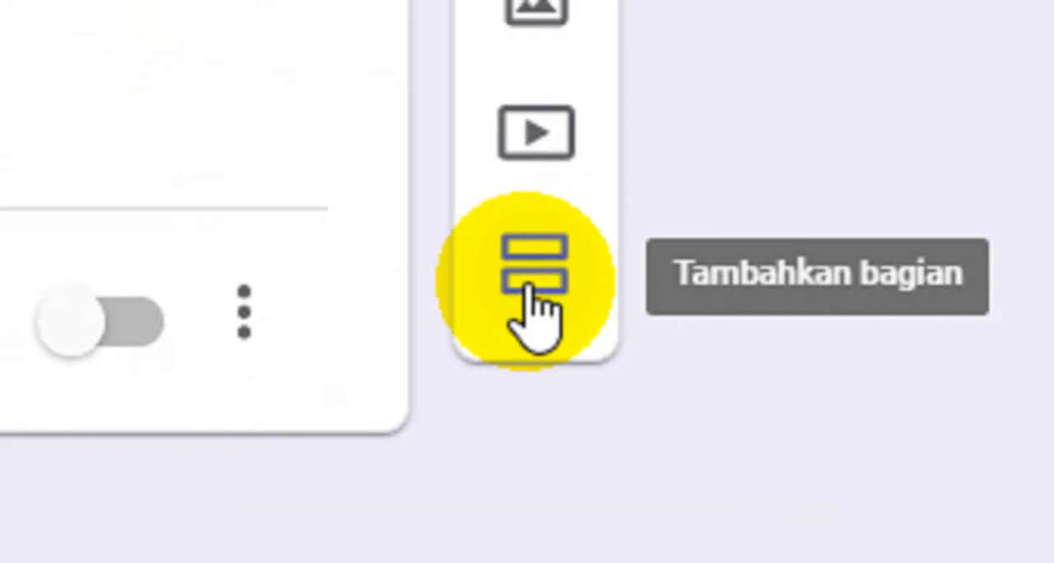
click(529, 288)
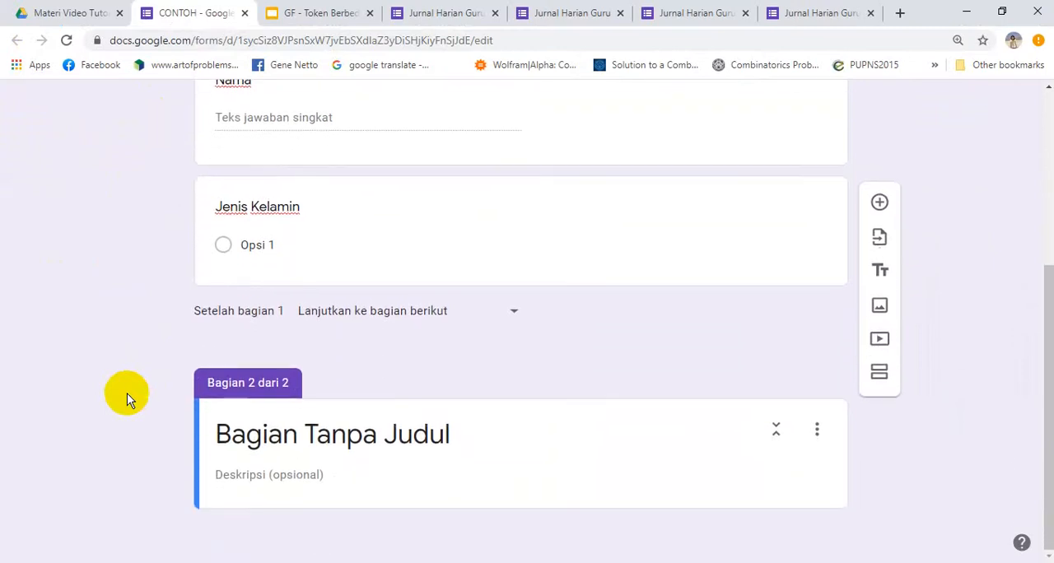
click(263, 431)
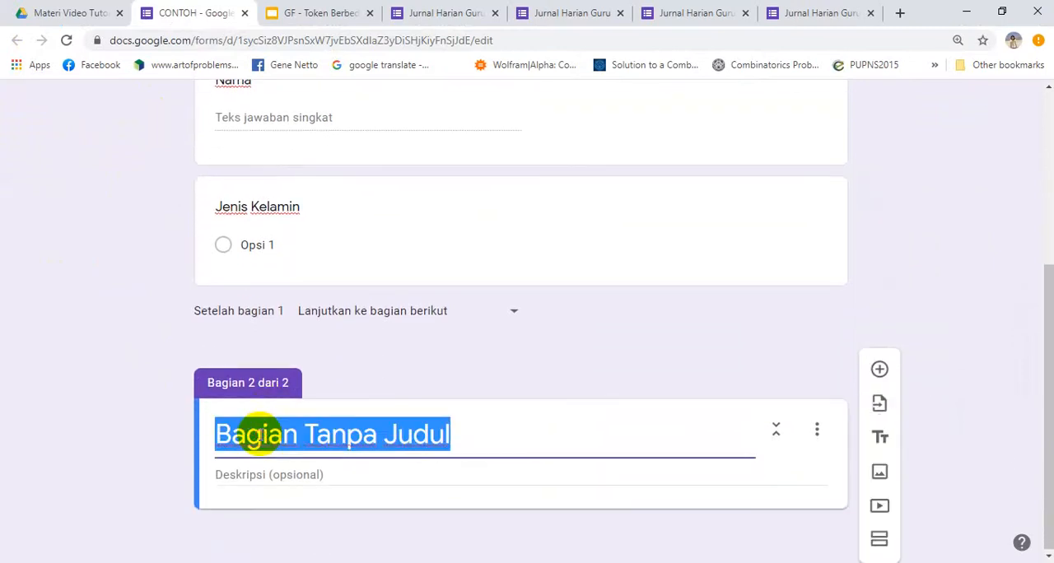
text(Penghas)
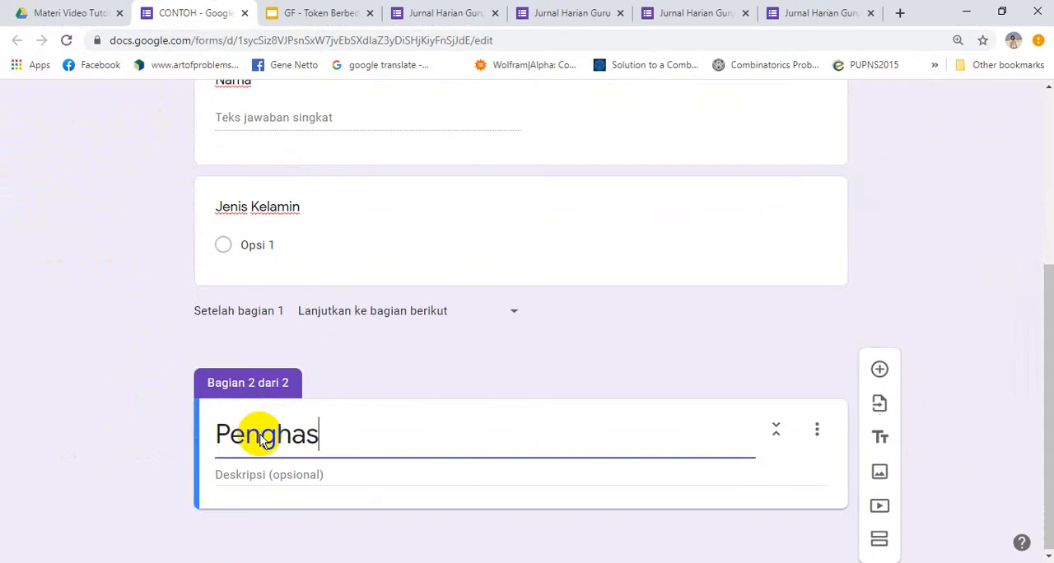
text(ilan)
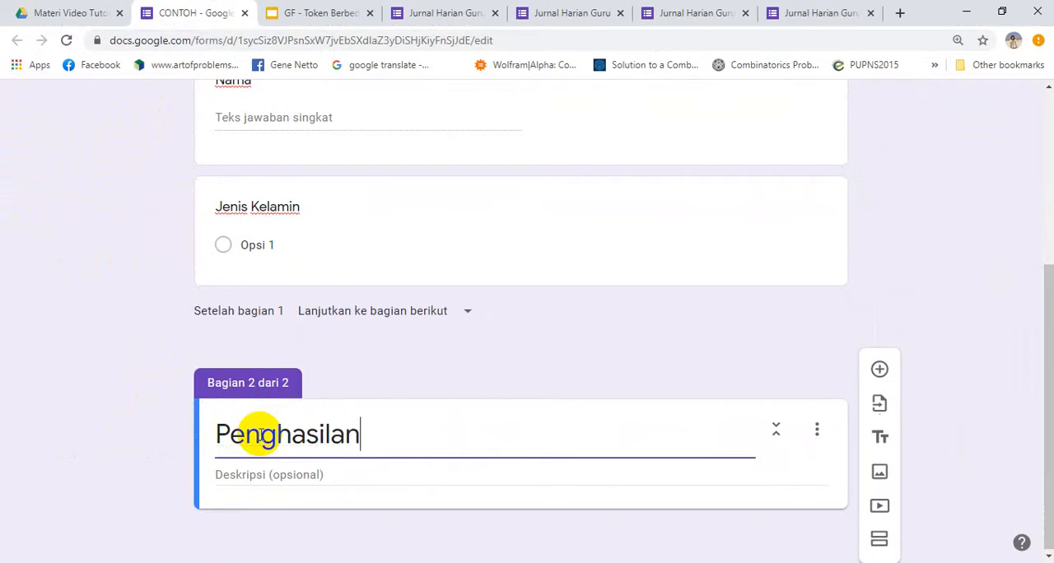
click(110, 405)
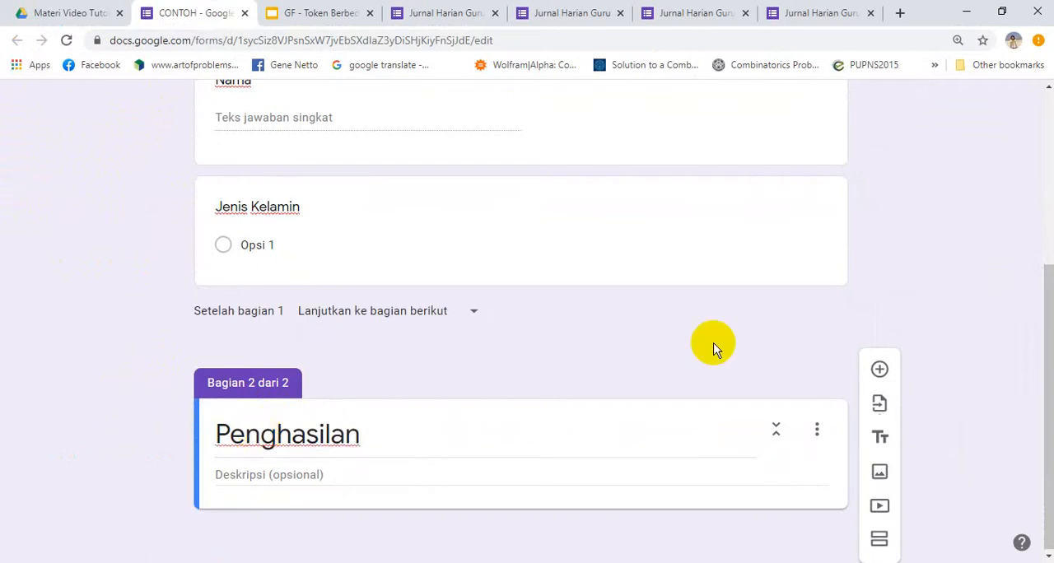
Add a question titled Pekerjaan to the Penghasilan section and set its answer type to Pilihan ganda
drag(1051, 341, 1048, 419)
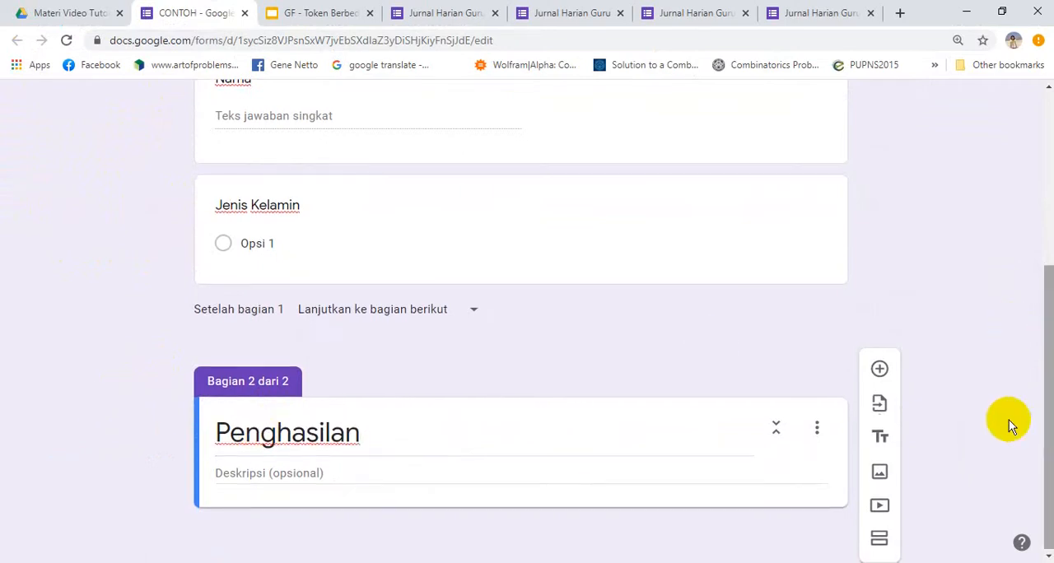
click(881, 372)
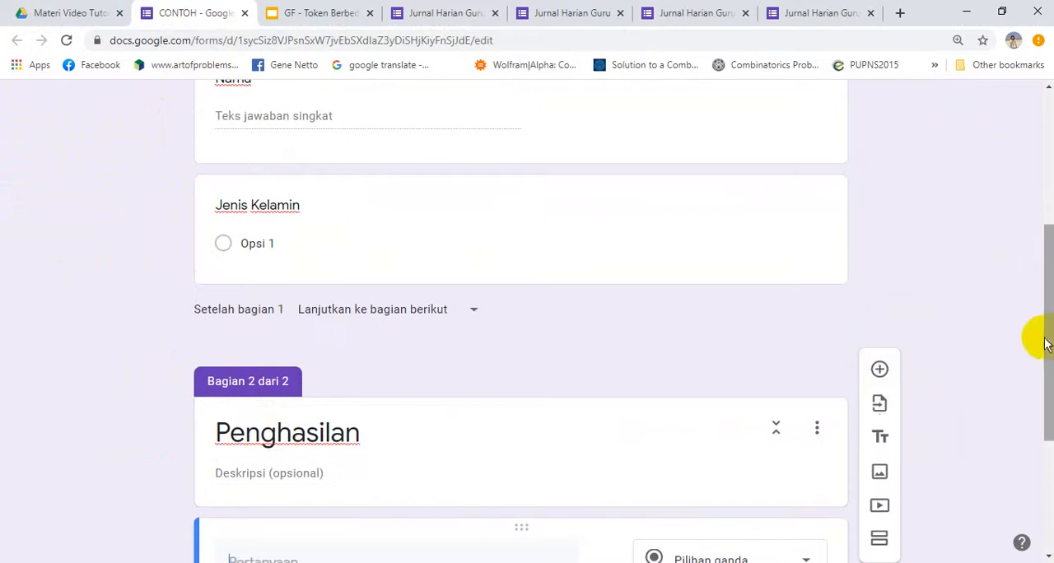
drag(1051, 337, 1051, 449)
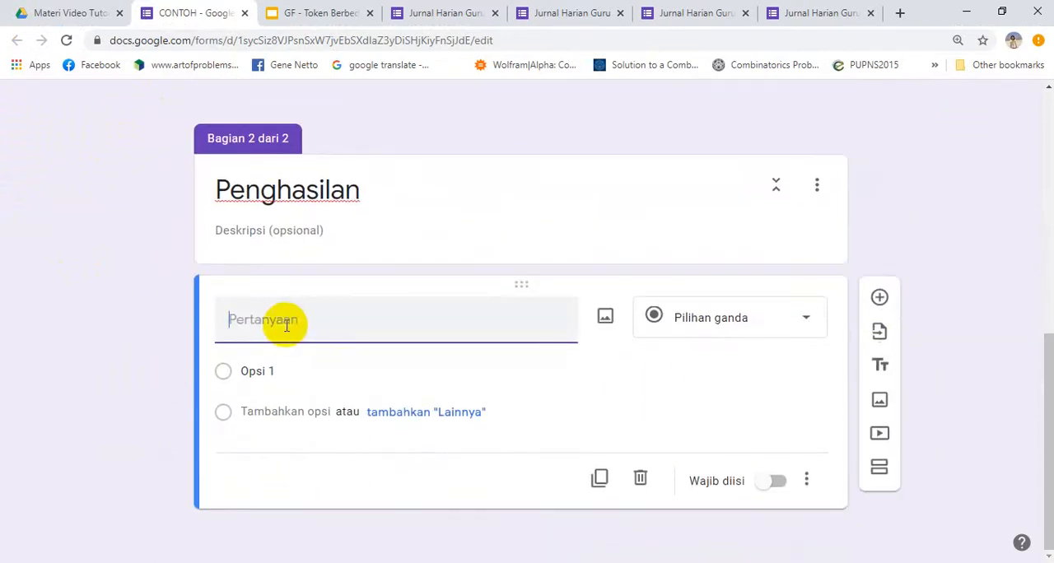
text(Pekerjaan)
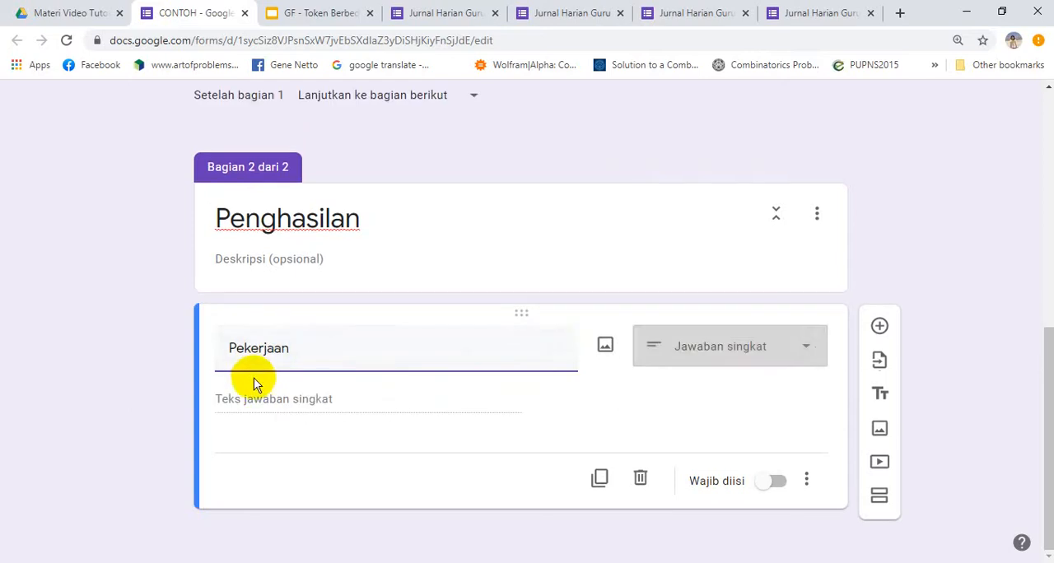
click(694, 346)
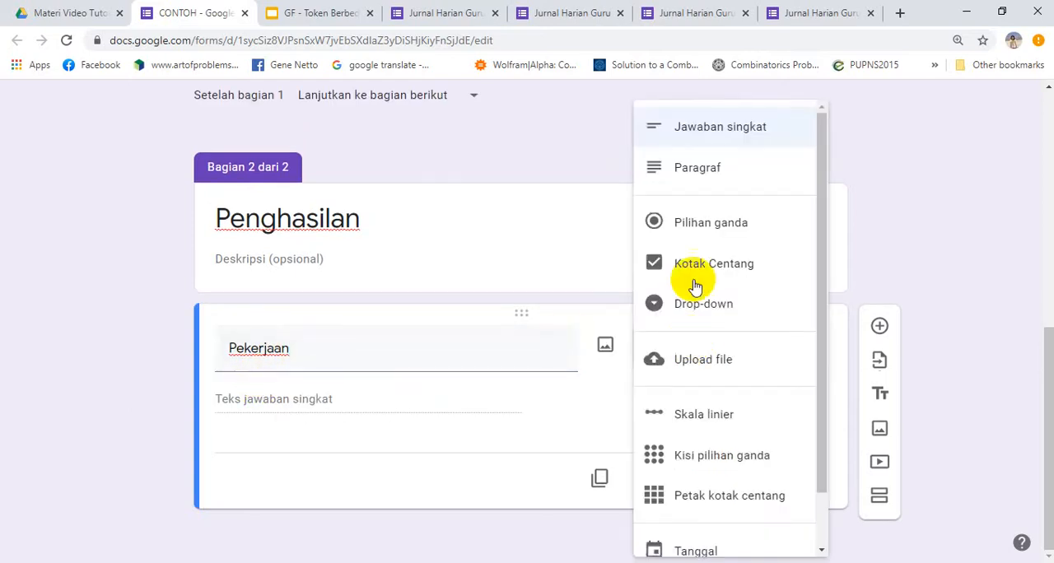
click(690, 219)
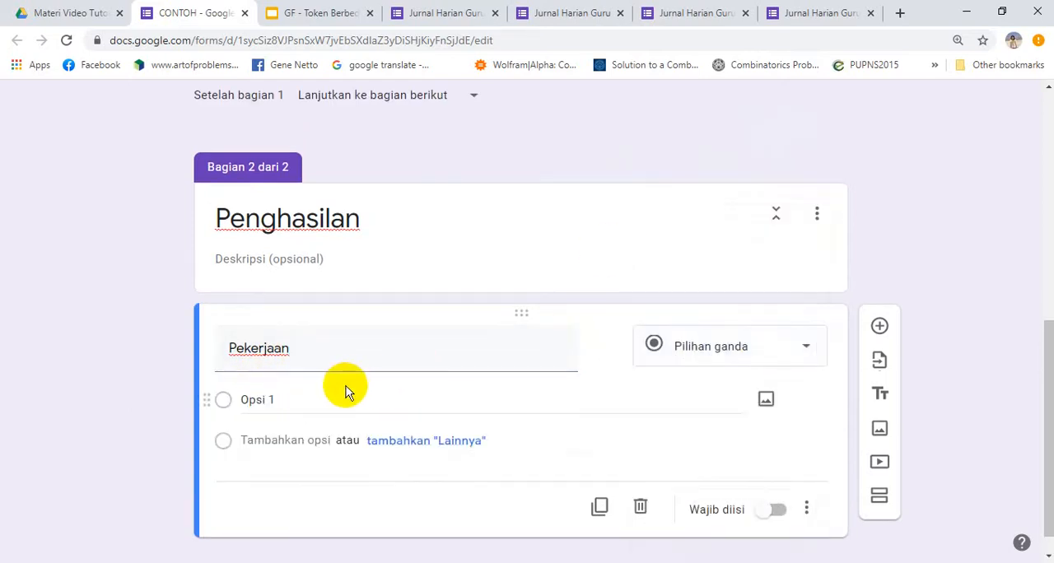
Enter PNS and Wiraswasta as the answer options of the Pekerjaan question
click(276, 400)
text(PN)
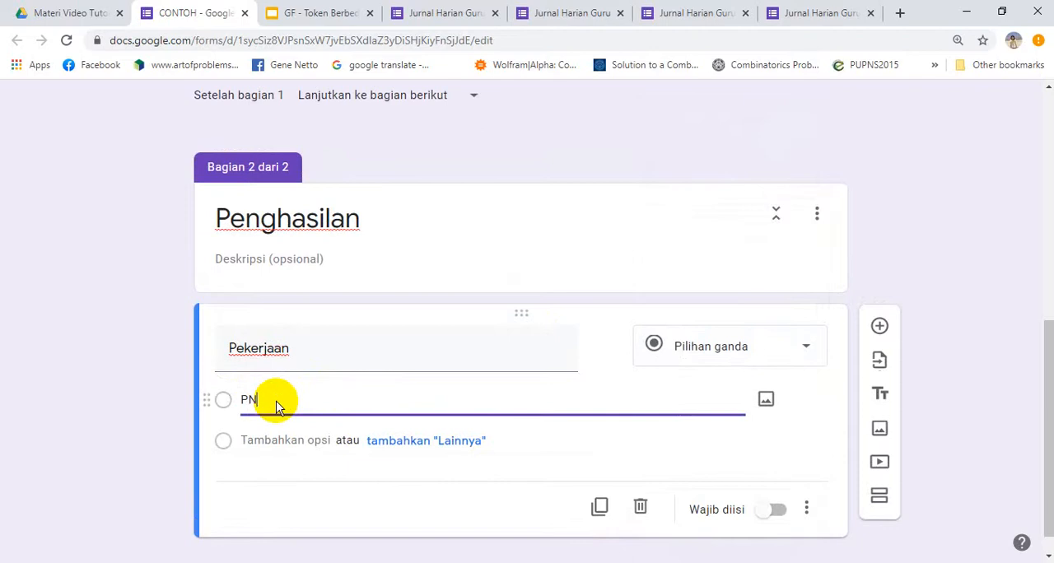
text(S)
click(275, 441)
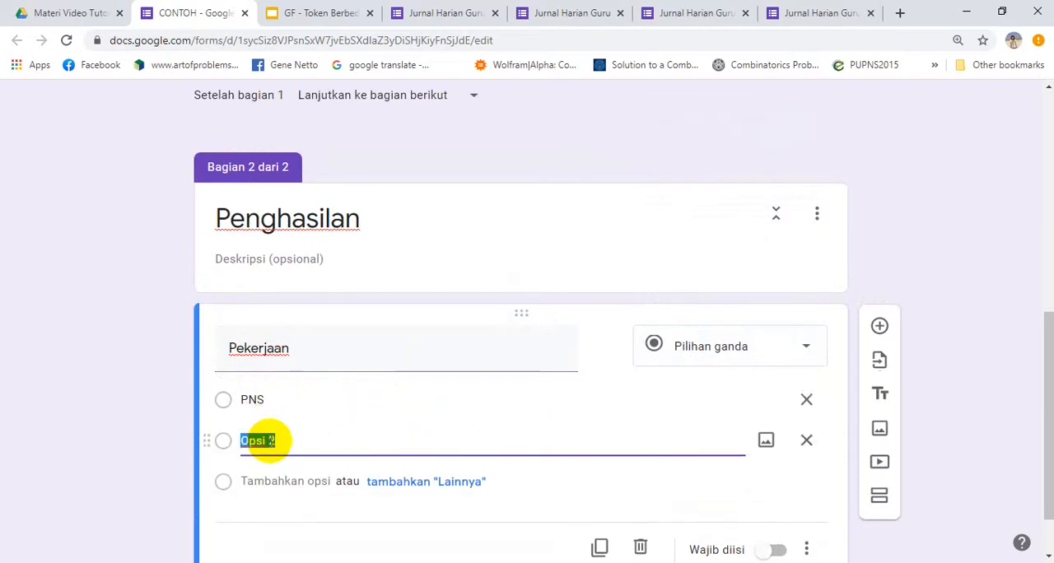
text(Wiraswasta)
click(112, 386)
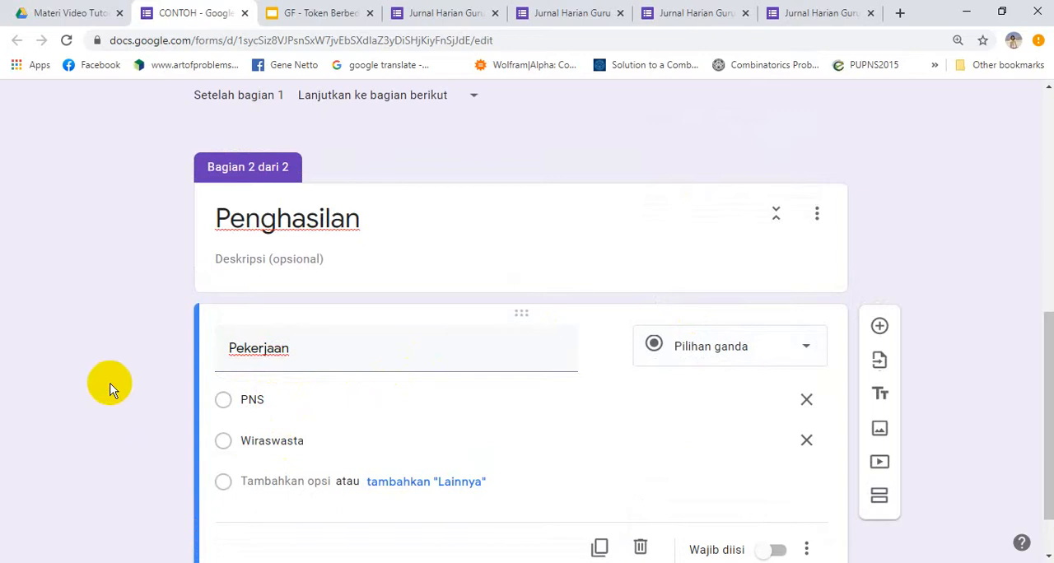
Add a multiple-choice question titled Penghasilan Perbulan below the Pekerjaan question
scroll(1048, 350, down, 1)
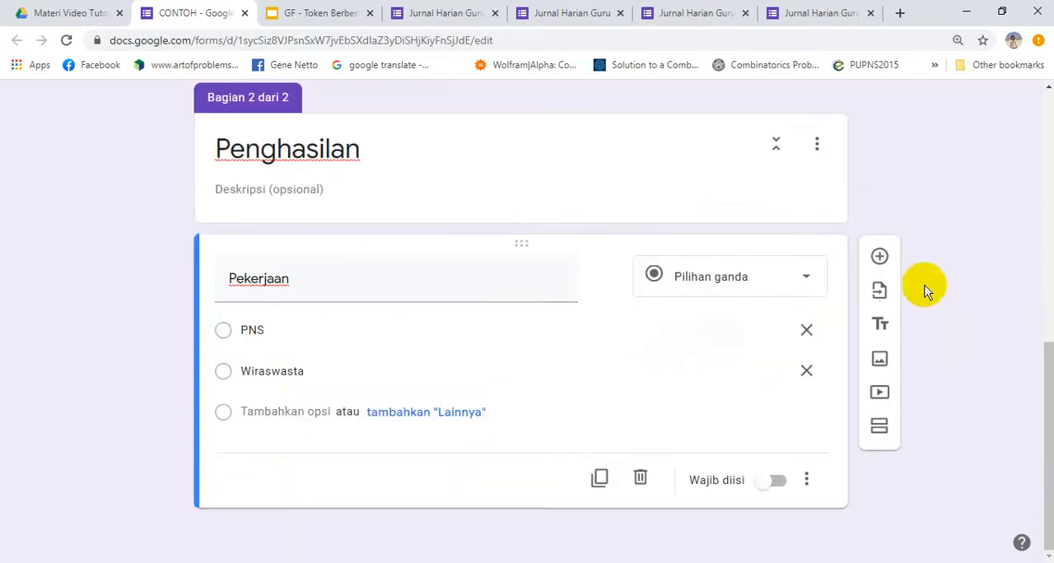
click(880, 258)
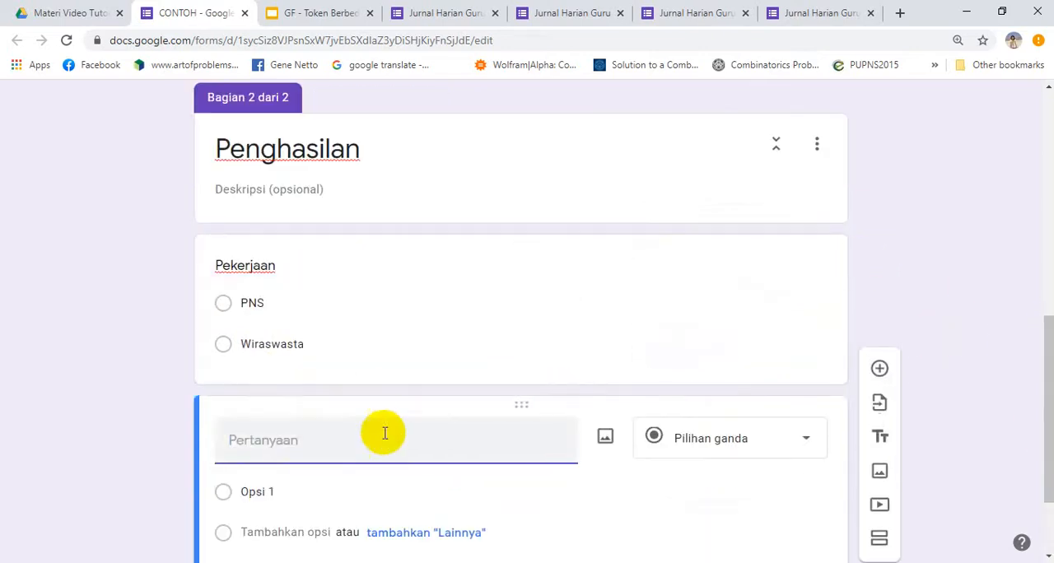
text(Pen)
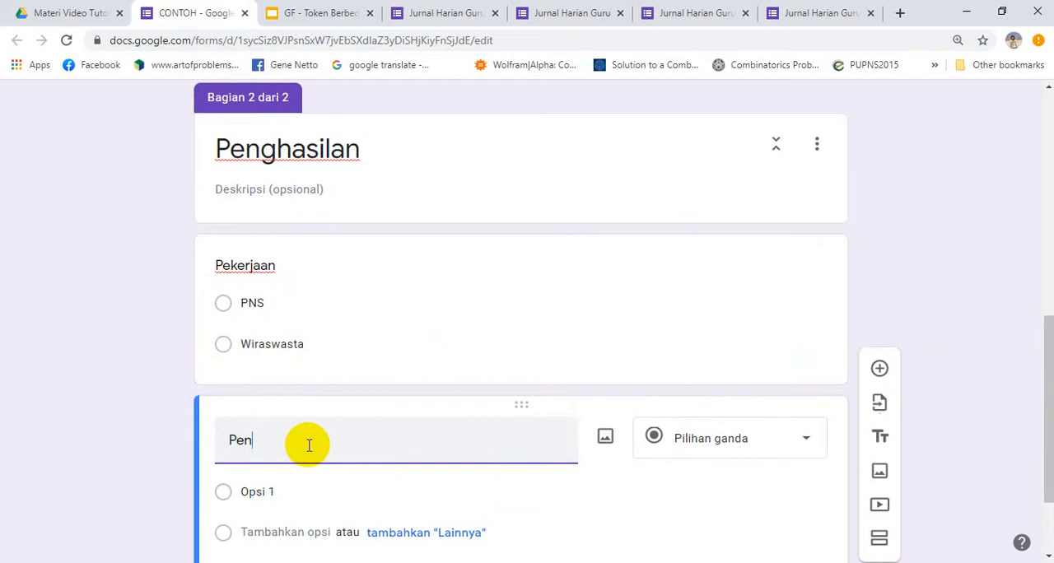
text(ghasilan Perbulan)
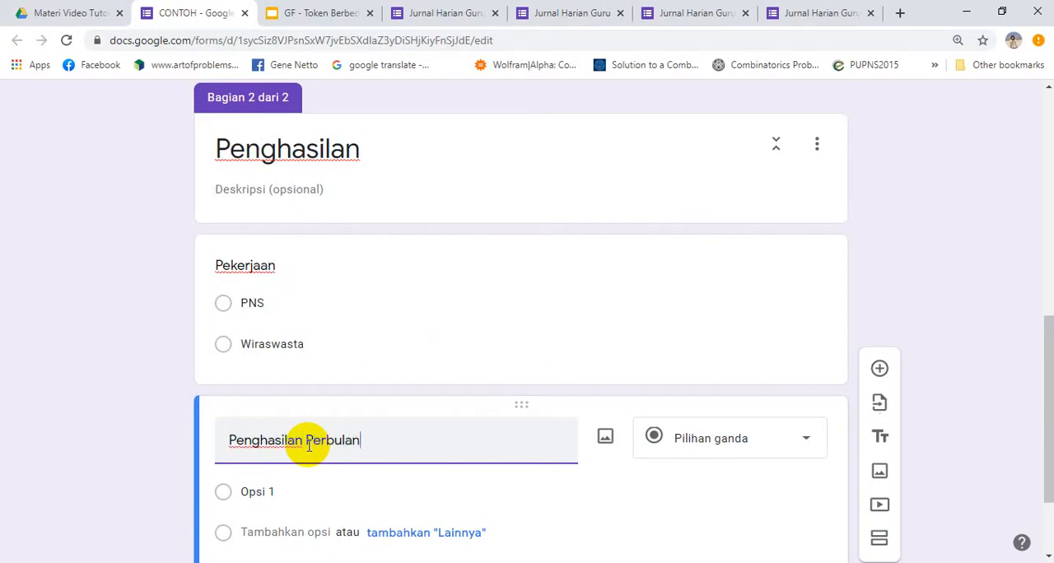
Enter "1 jut - 2 juta", "2 juta - 5 juta" and "Di atas 5 juta" as the options of the Penghasilan Perbulan question
click(261, 493)
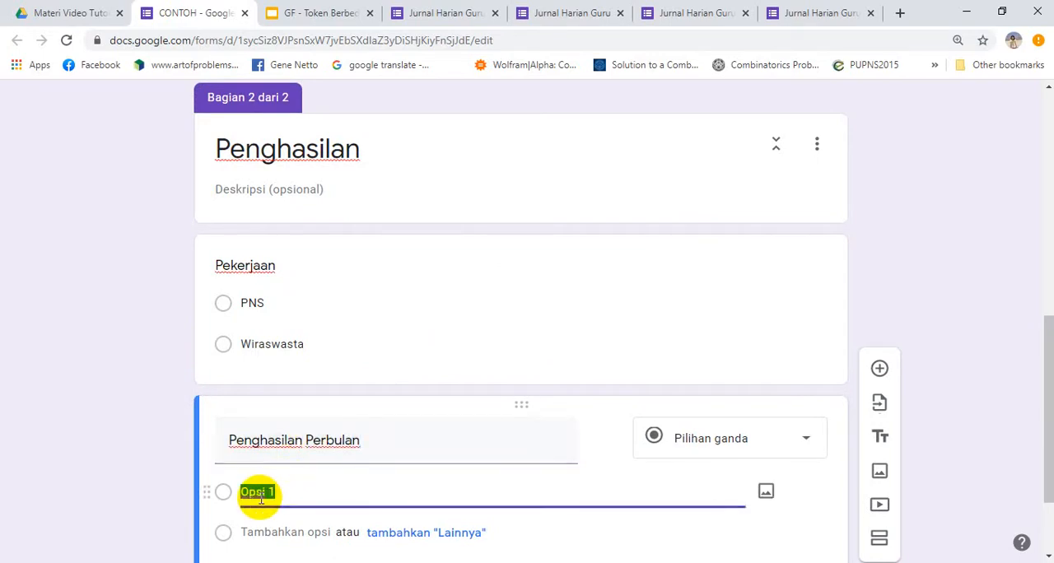
text(Di)
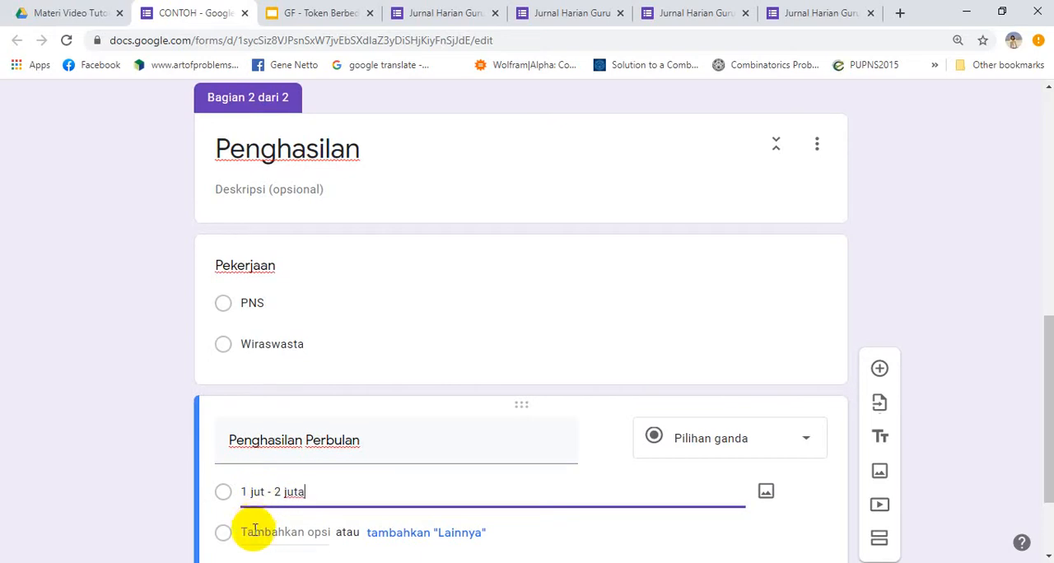
click(252, 533)
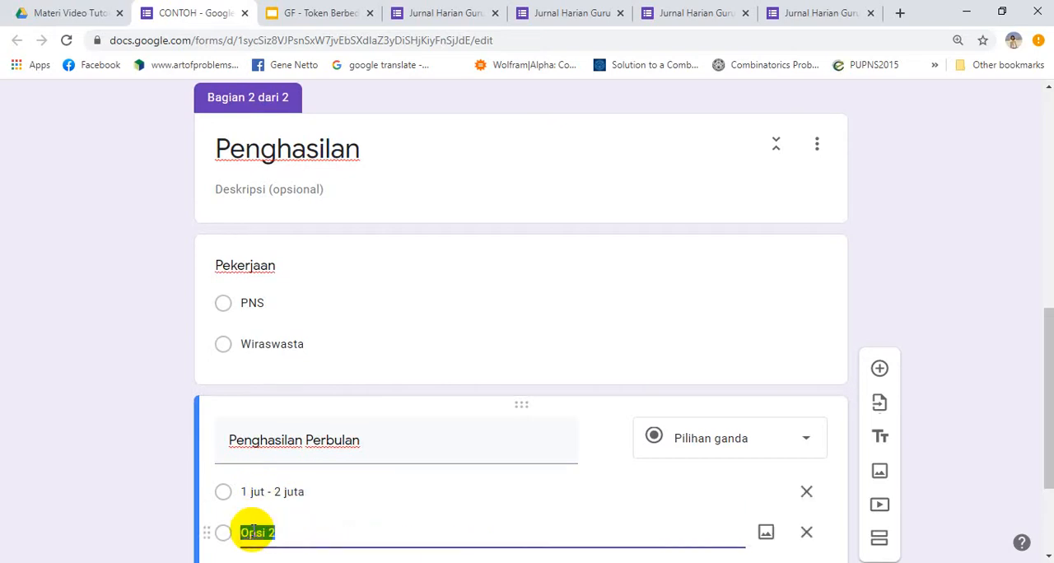
text(2 juta - 5 juta)
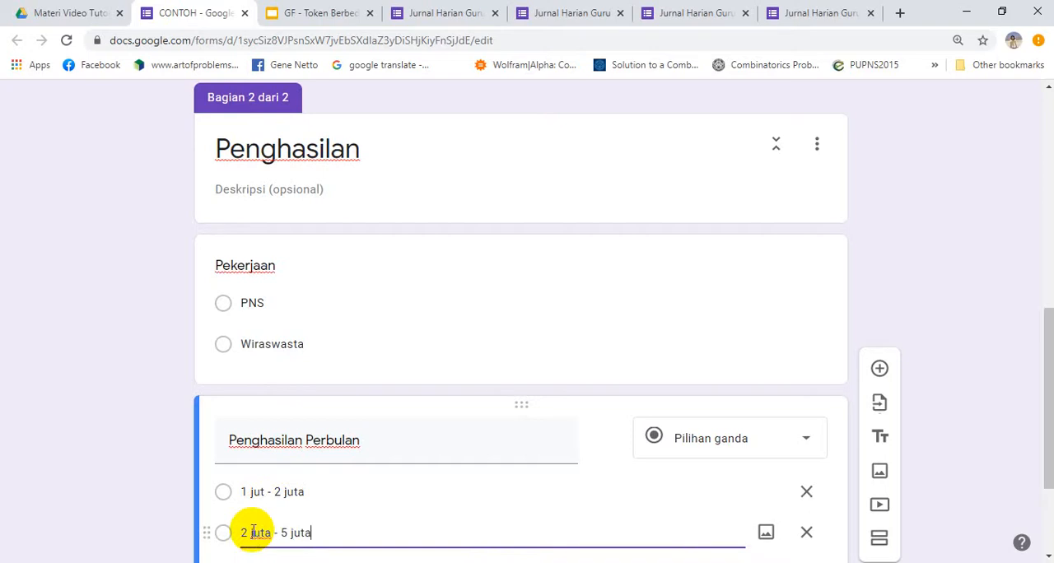
click(151, 509)
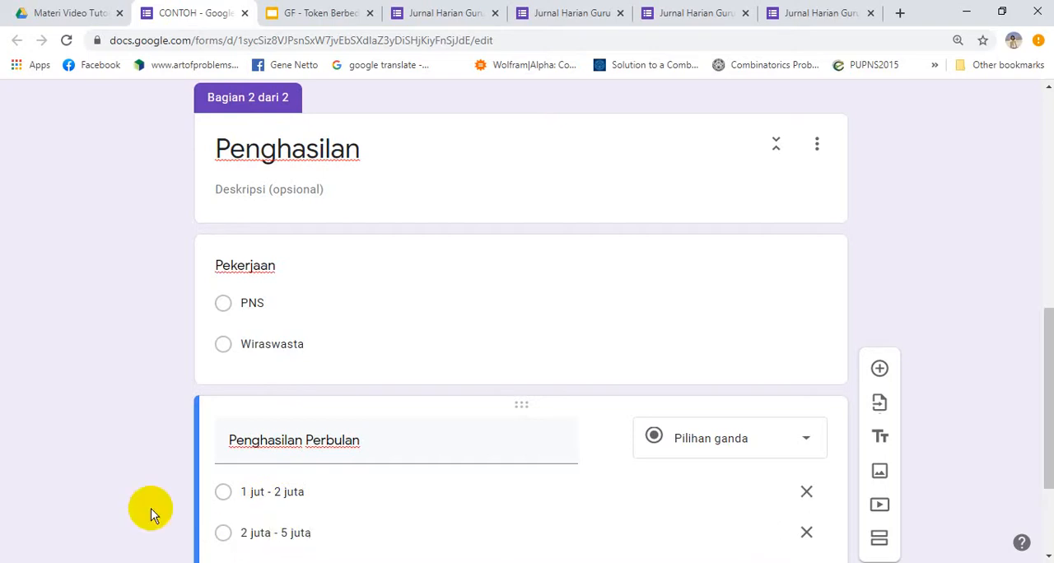
scroll(151, 511, down, 1)
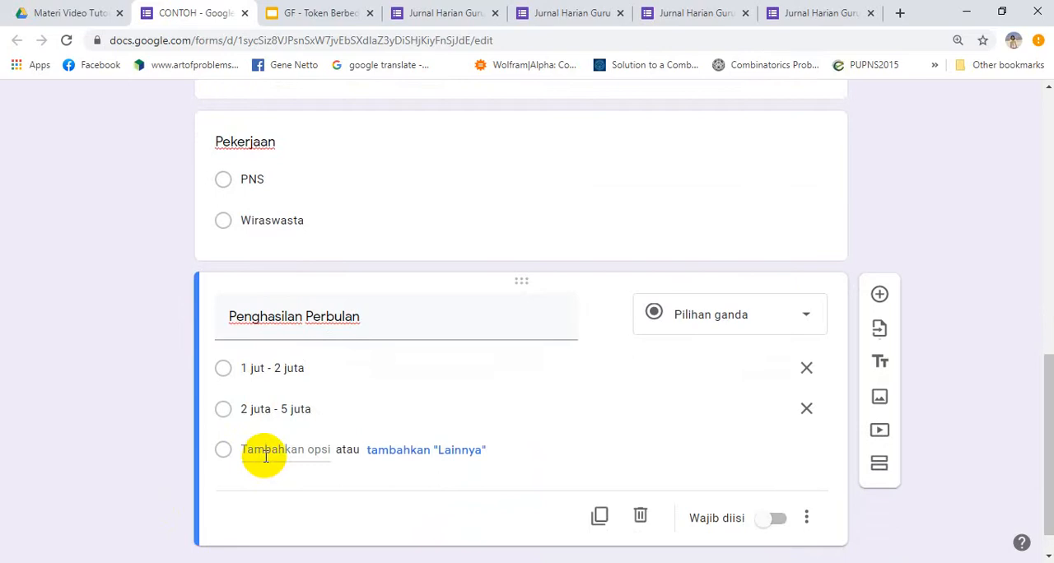
click(264, 454)
text(Di atas 5 juta)
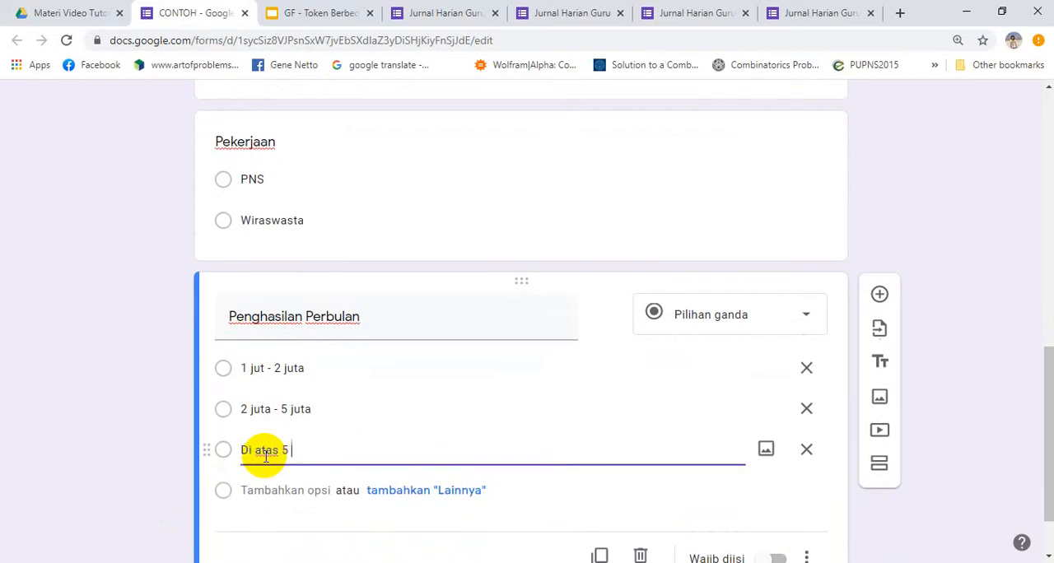
click(155, 422)
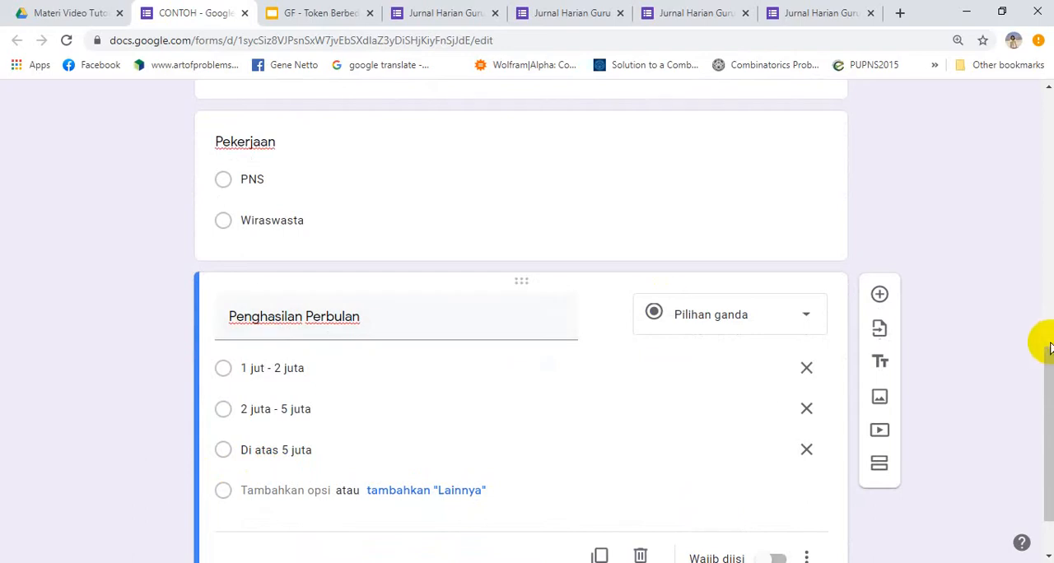
Add a third section after the Penghasilan Perbulan question and open its title for editing
drag(1045, 354, 1050, 428)
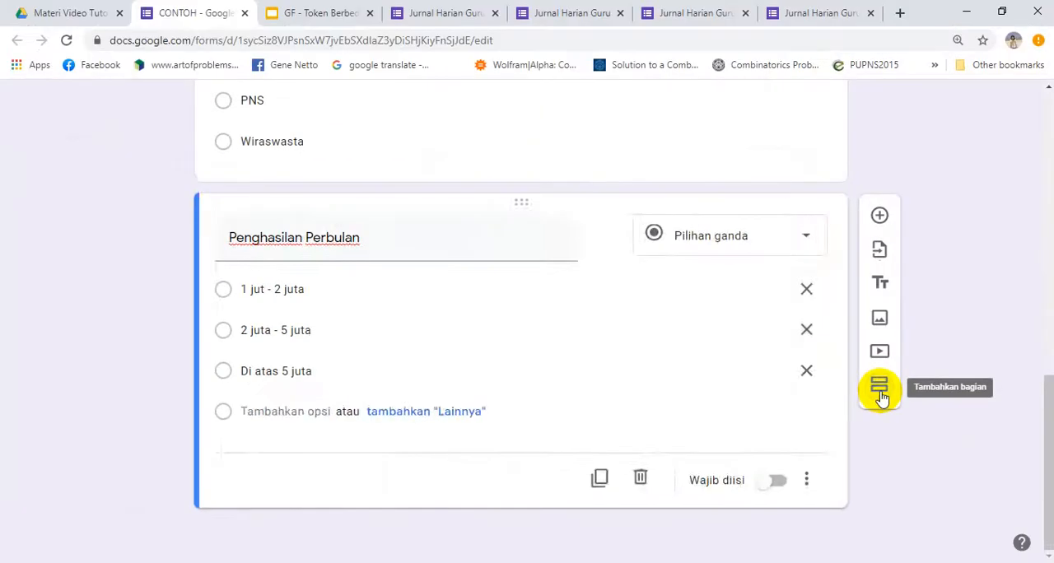
click(881, 393)
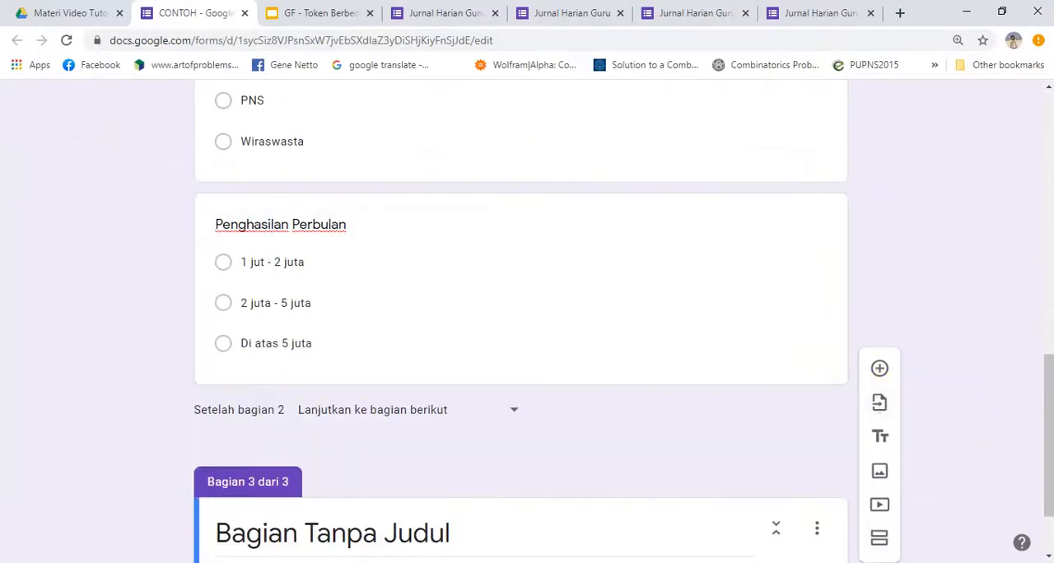
drag(1051, 425, 1036, 468)
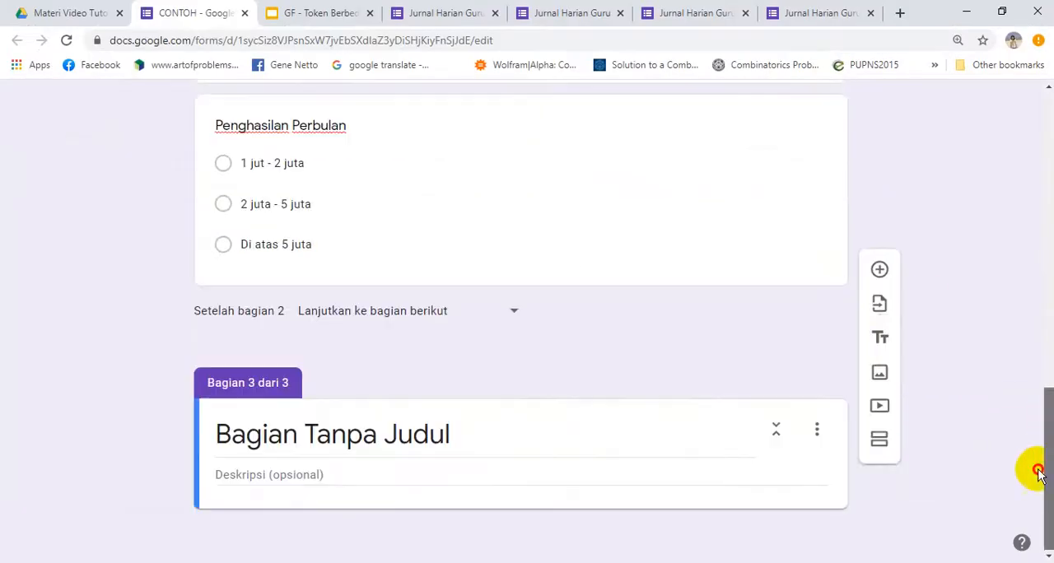
click(265, 430)
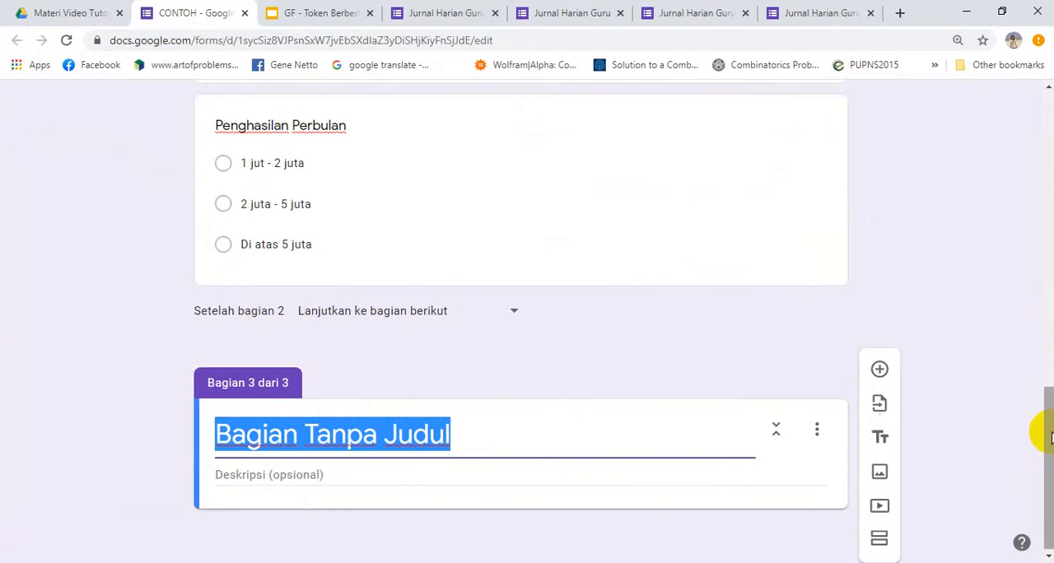
drag(1050, 436, 1043, 471)
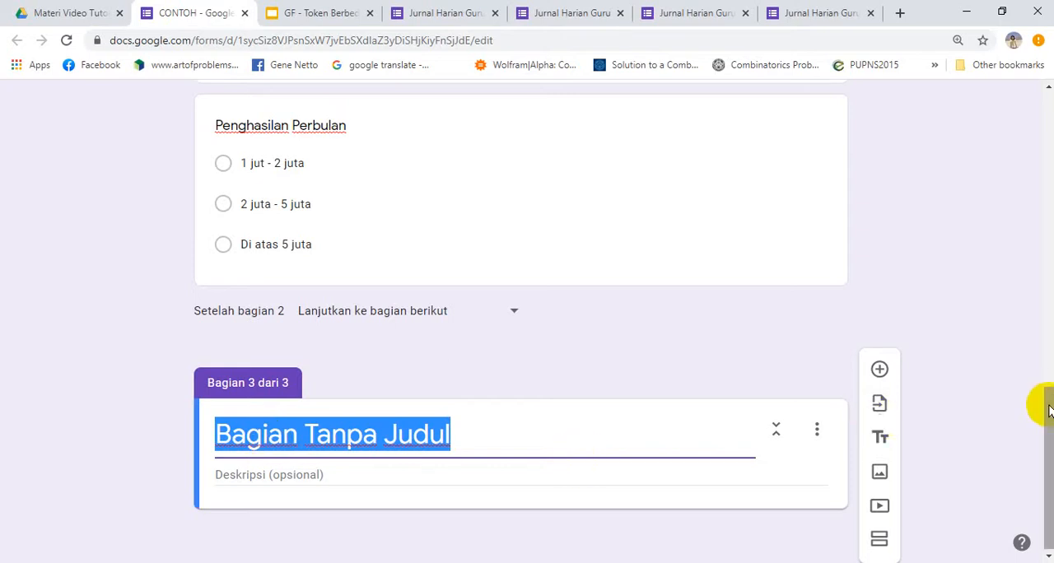
Look back over the CONTOH form's earlier sections, then switch to the Jurnal Harian Guru Matematika form and view its beginning
drag(1049, 409, 1050, 224)
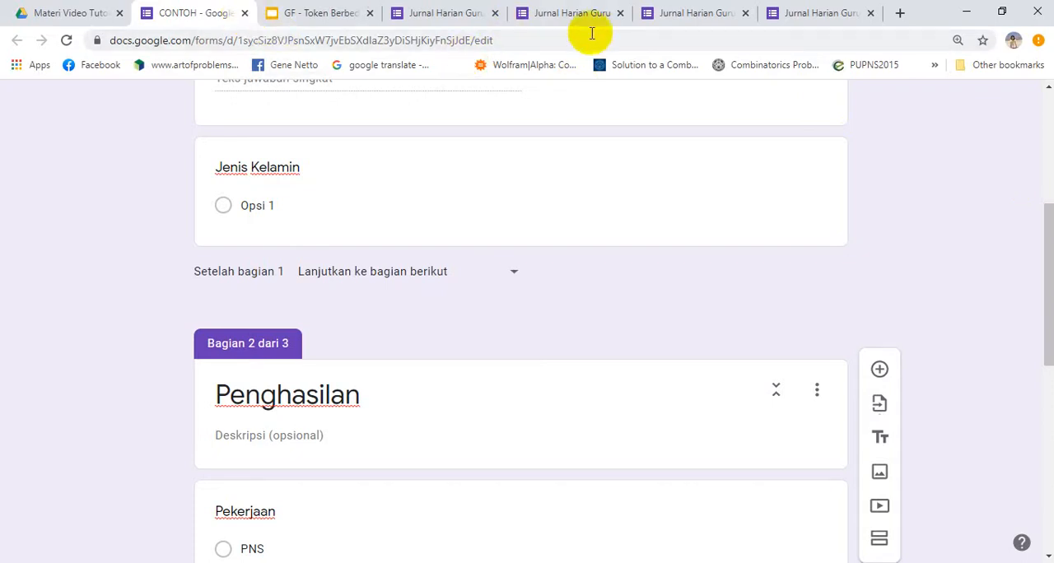
click(706, 14)
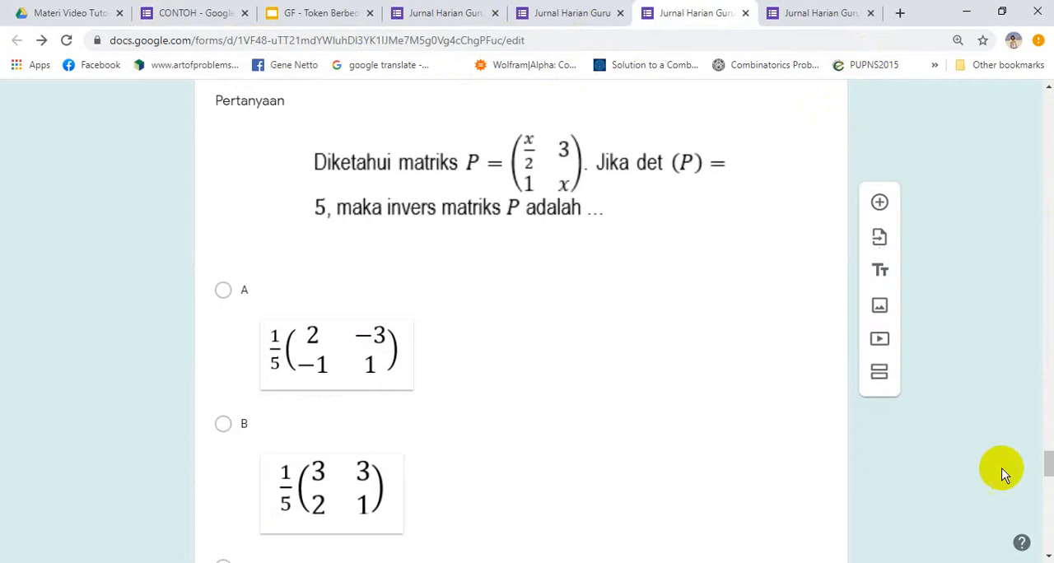
drag(1048, 459, 1047, 107)
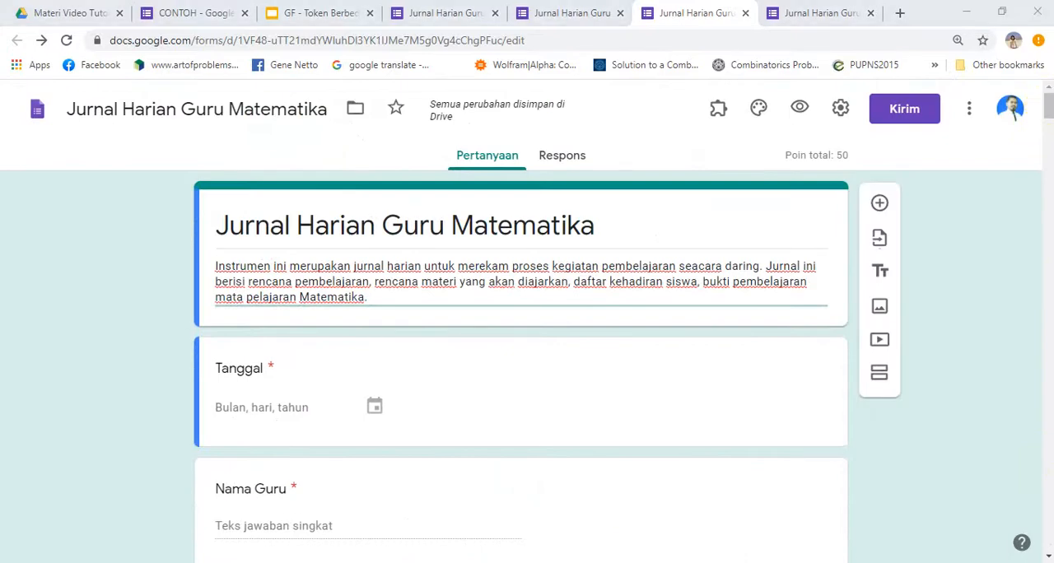
Look over the journal form's opening questions and open the Kelas question to examine its class options
click(1048, 132)
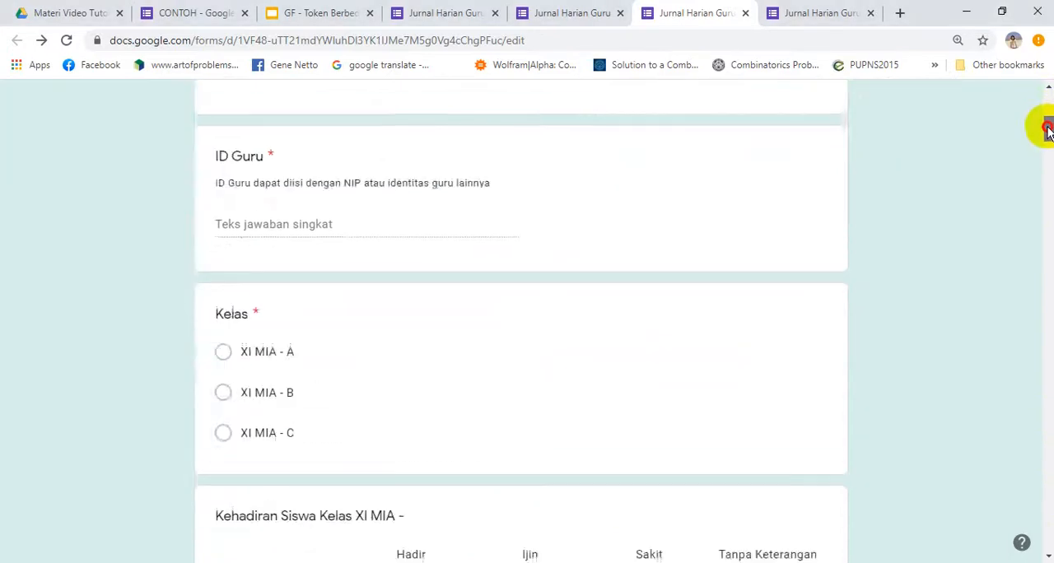
mouse_move(1048, 133)
mouse_down()
mouse_move(1048, 95)
mouse_move(1049, 123)
mouse_up()
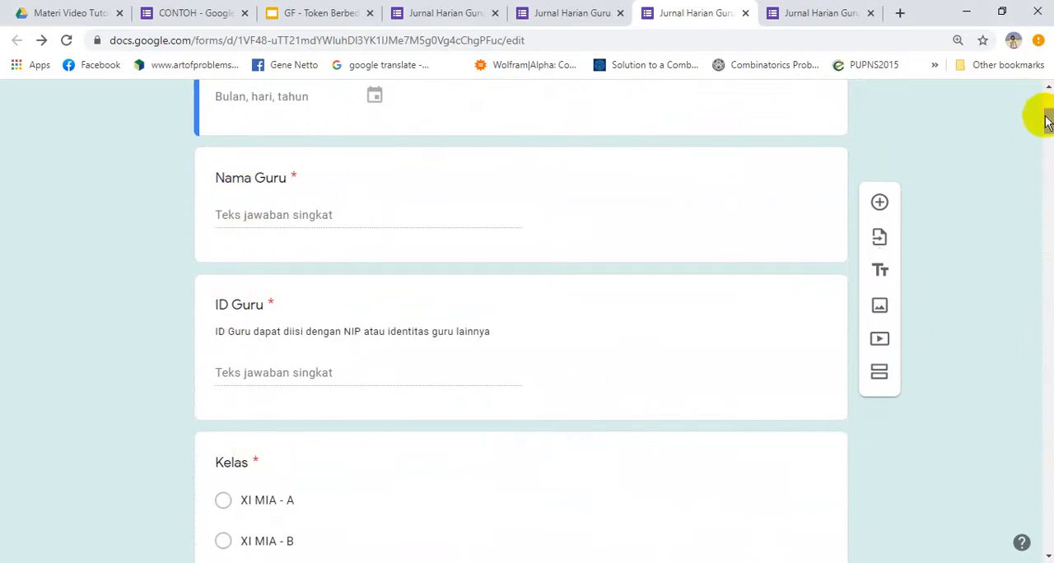
mouse_move(1048, 123)
mouse_down()
mouse_move(1044, 51)
mouse_move(1049, 129)
mouse_up()
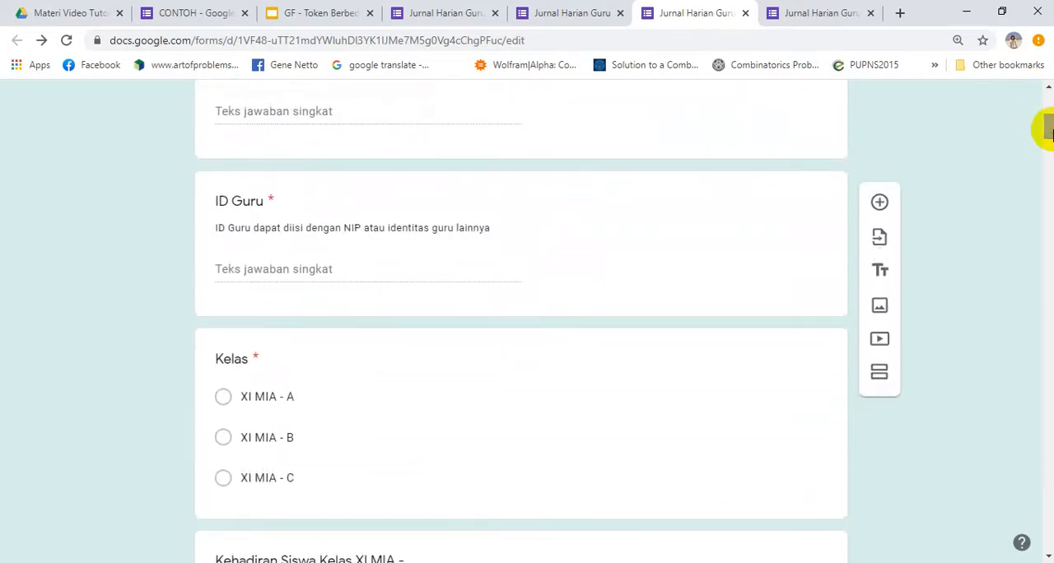
click(298, 476)
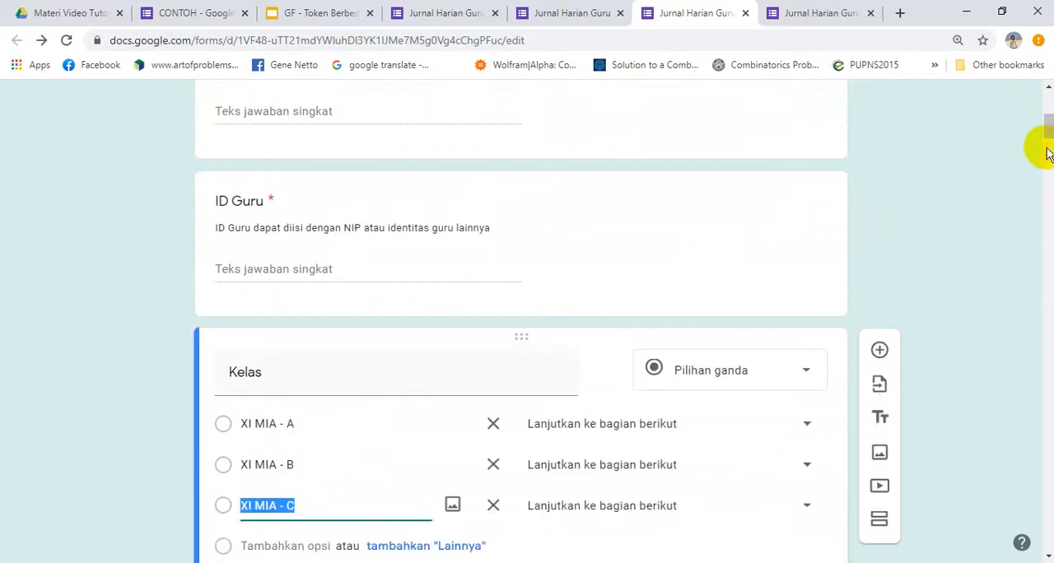
drag(1048, 132, 1043, 140)
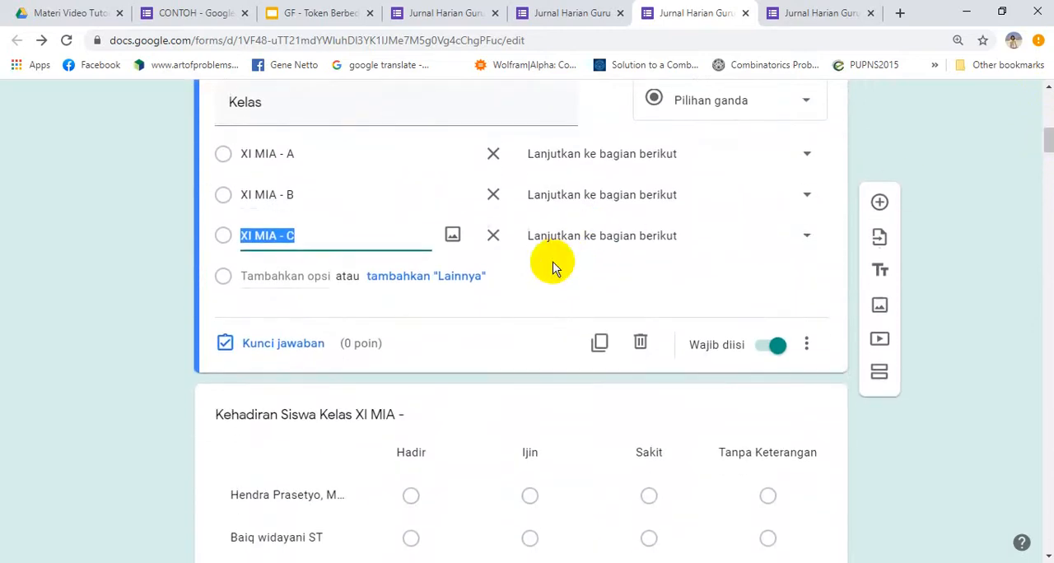
mouse_move(1045, 137)
mouse_down()
mouse_move(1047, 111)
mouse_move(1049, 122)
mouse_up()
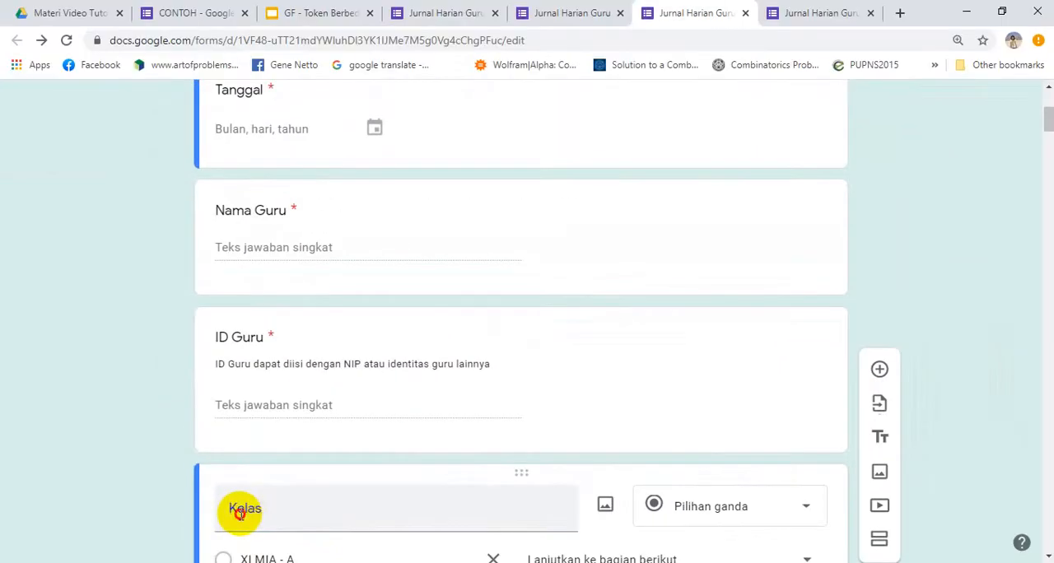
Add a new section directly after the Kelas question
double_click(238, 511)
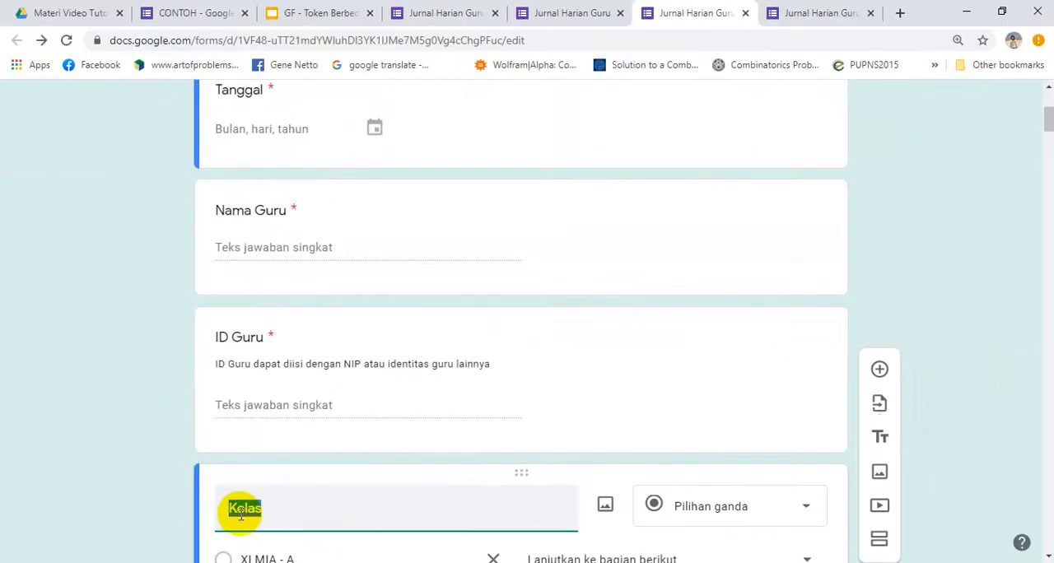
scroll(1048, 557, down, 4)
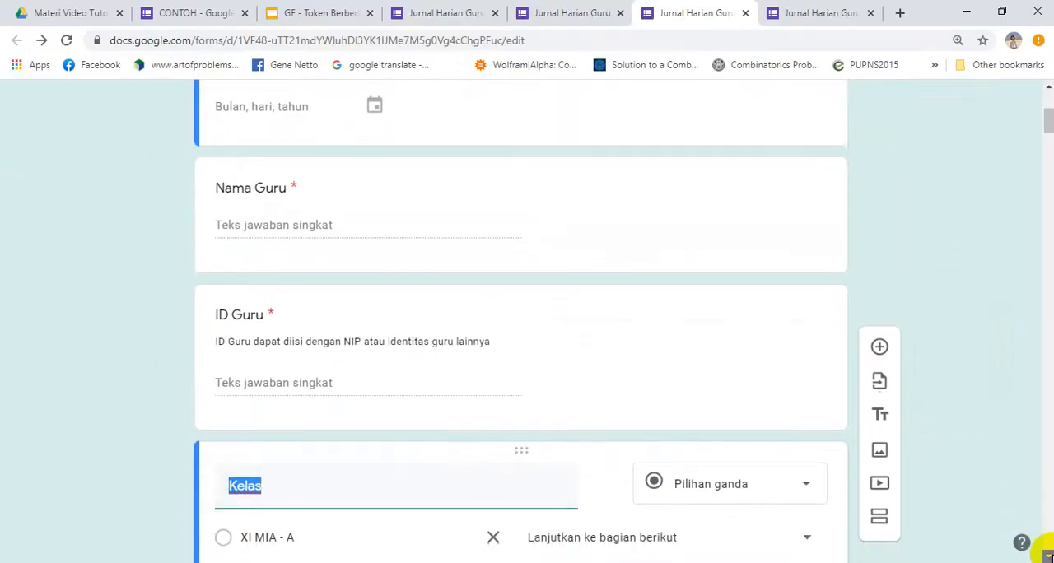
scroll(1049, 557, down, 4)
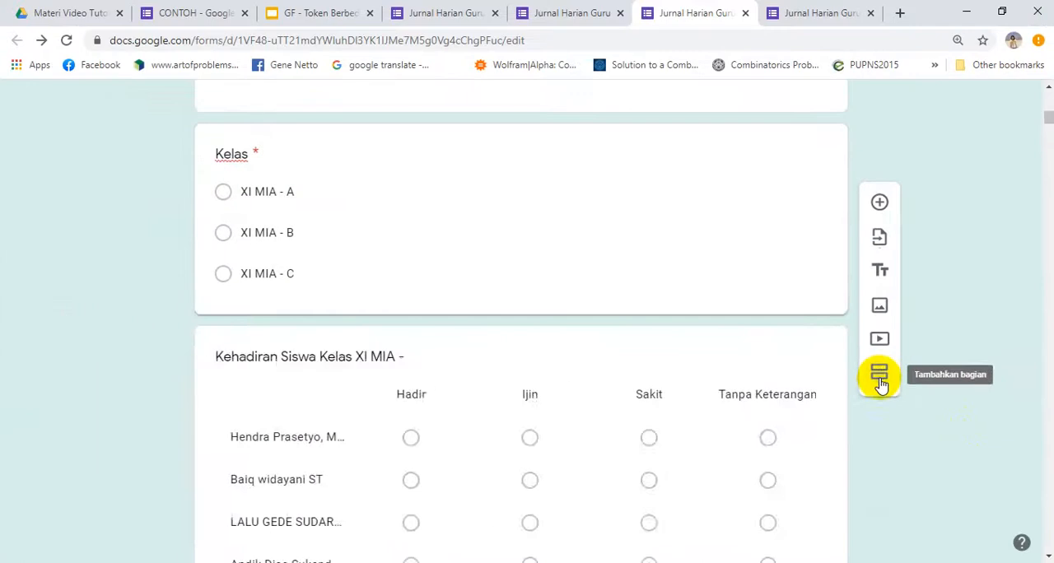
click(879, 381)
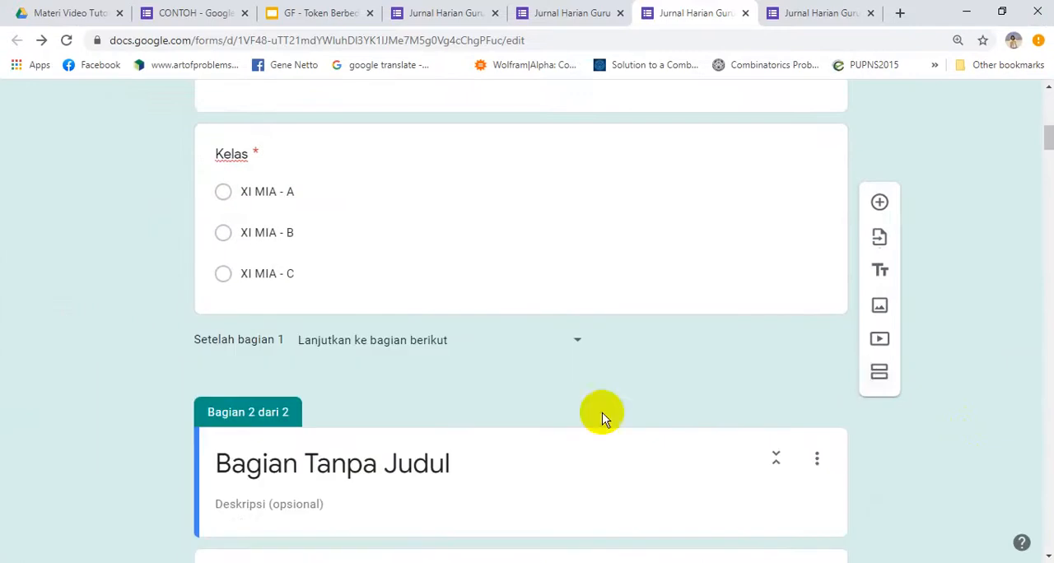
Title the new section above the first attendance grid "Kehadiran Siswa Kelas XI MIA - A"
click(277, 466)
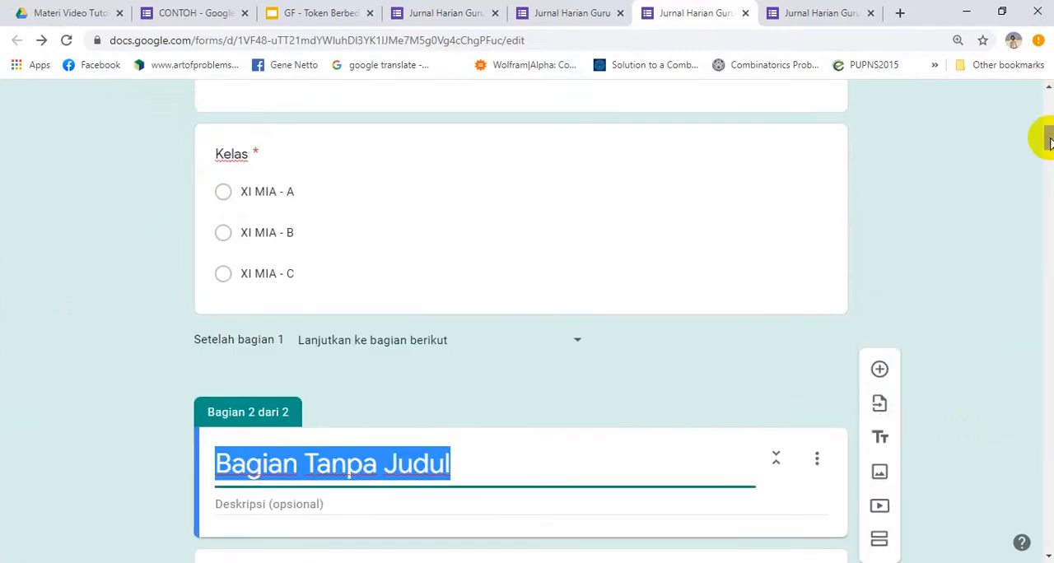
drag(1049, 129, 1046, 155)
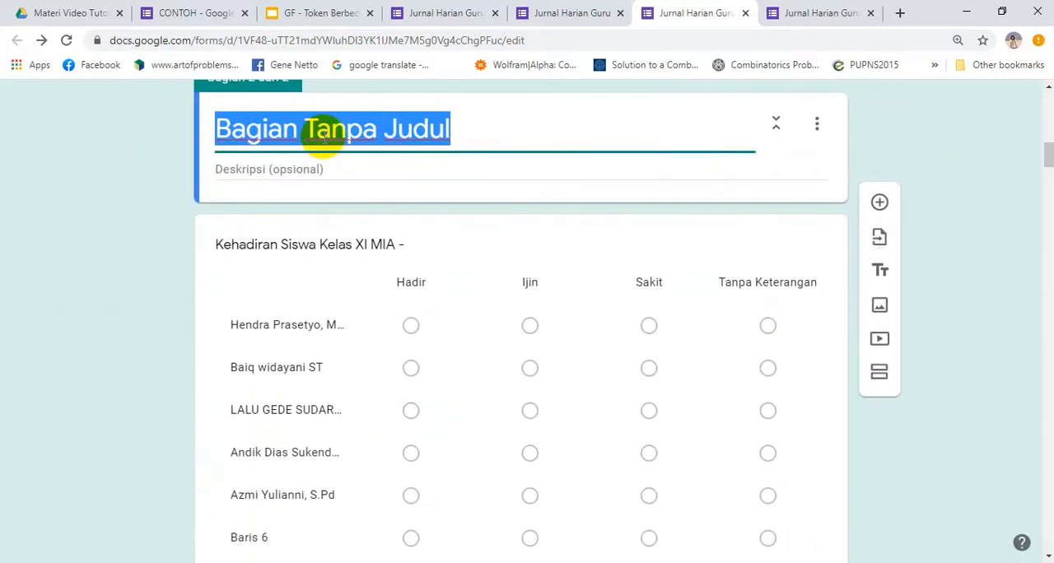
text(Kehadiran Siswa Kelas XI MIA -A)
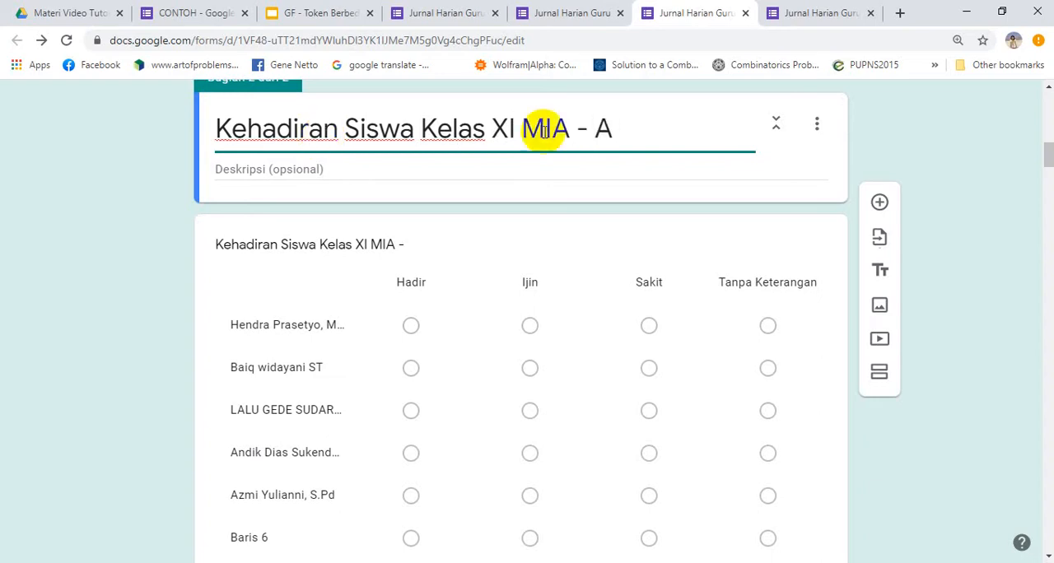
triple_click(593, 128)
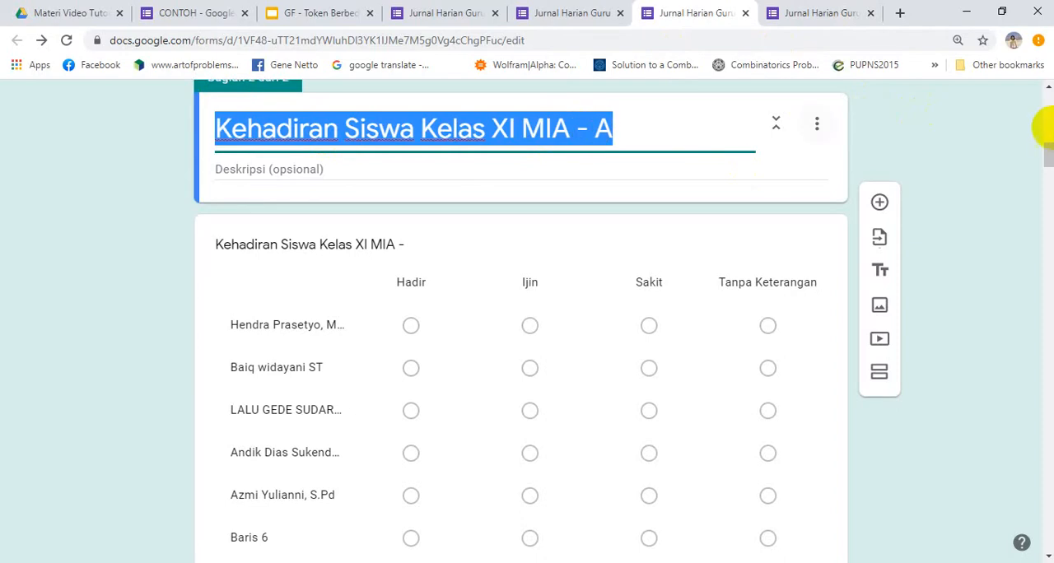
Complete the first attendance grid's question title as "Kehadiran Siswa Kelas XI MIA - A" and delete its Baris 6 row
scroll(1048, 157, down, 3)
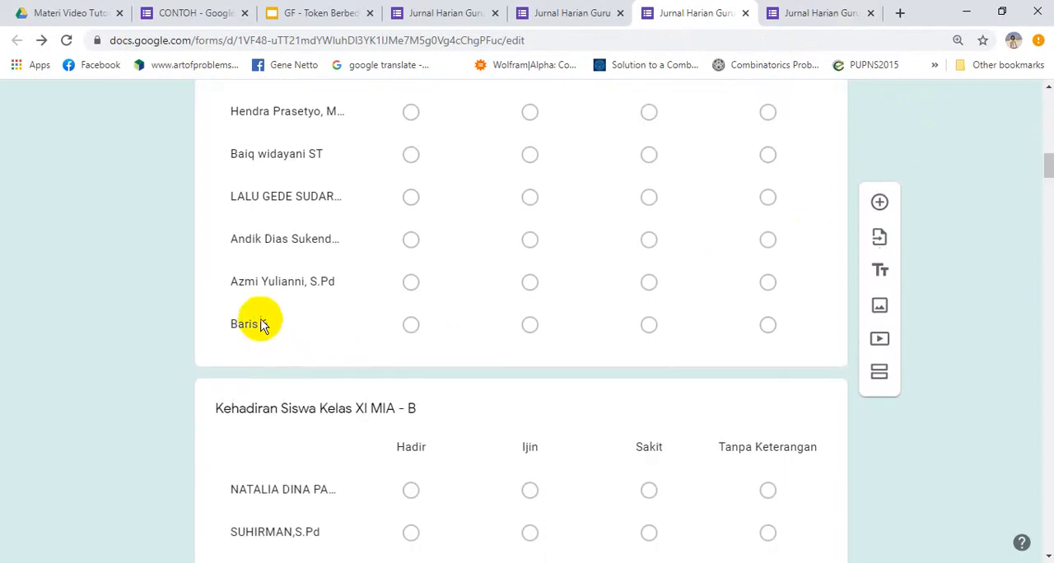
click(282, 282)
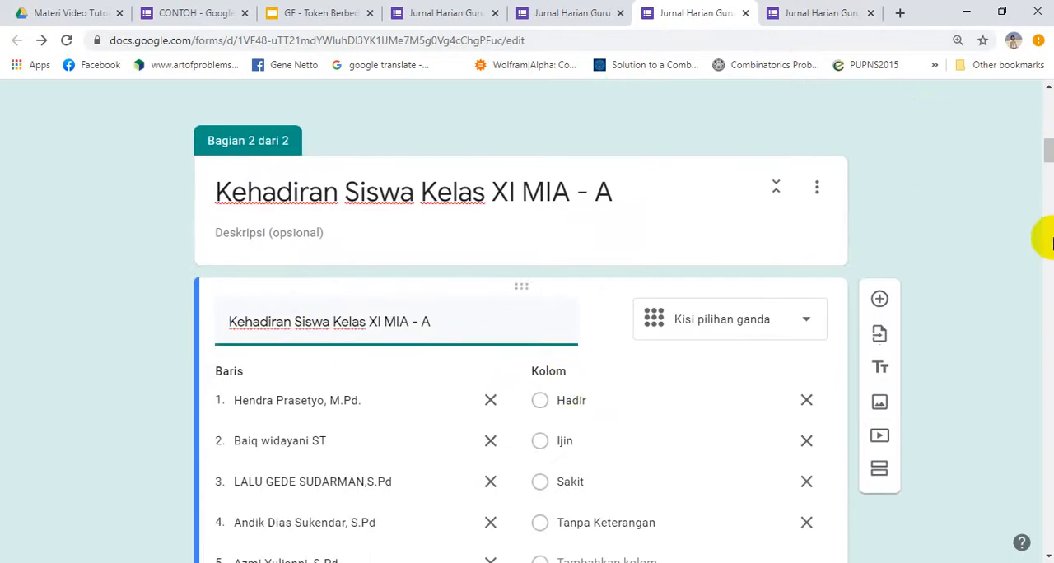
drag(1048, 152, 1043, 170)
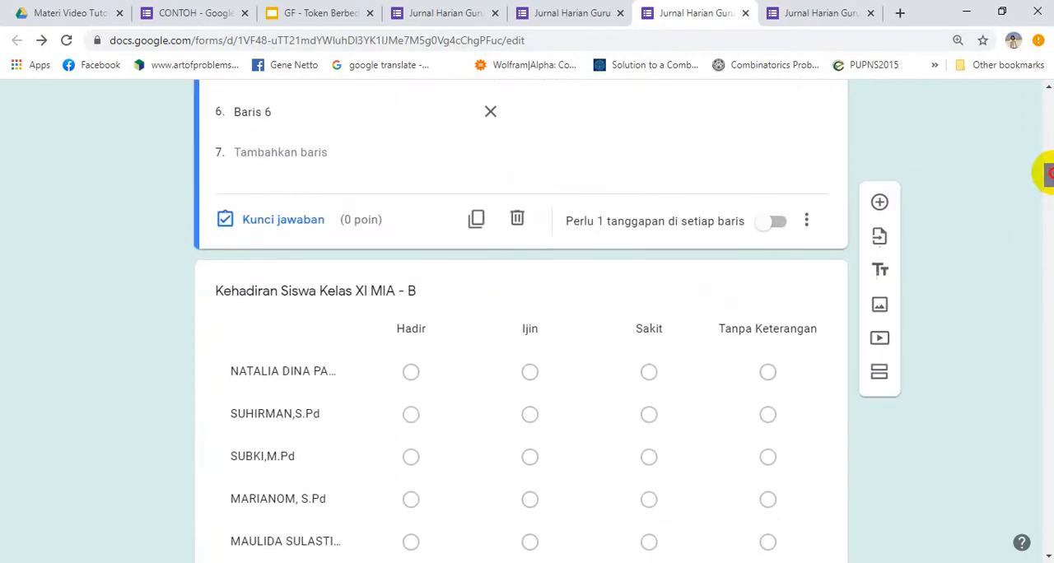
click(485, 112)
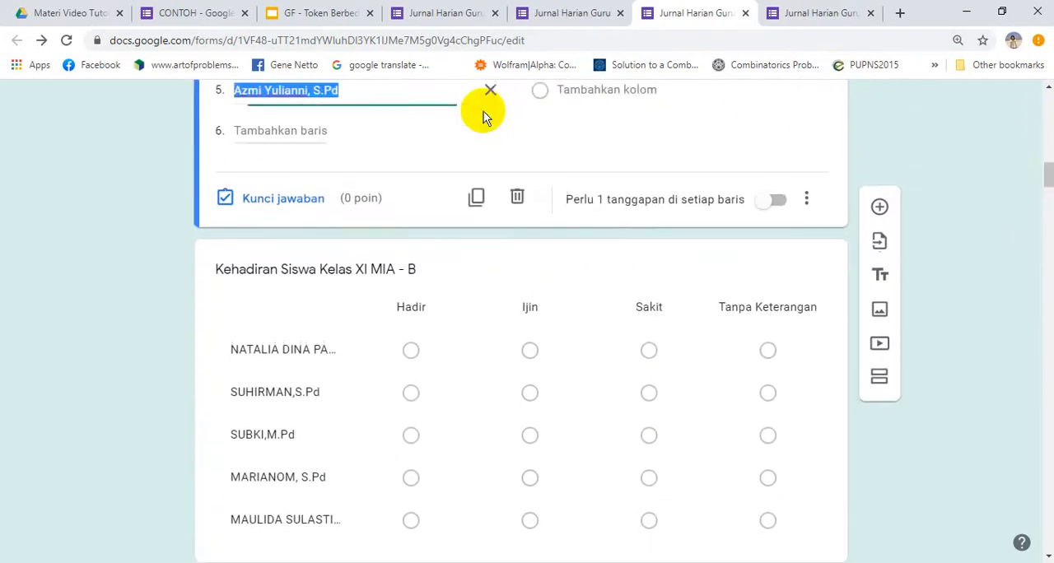
Add a section after the XI MIA - A attendance grid and title it "Kehadiran Siswa Kelas XI MIA - B"
click(879, 372)
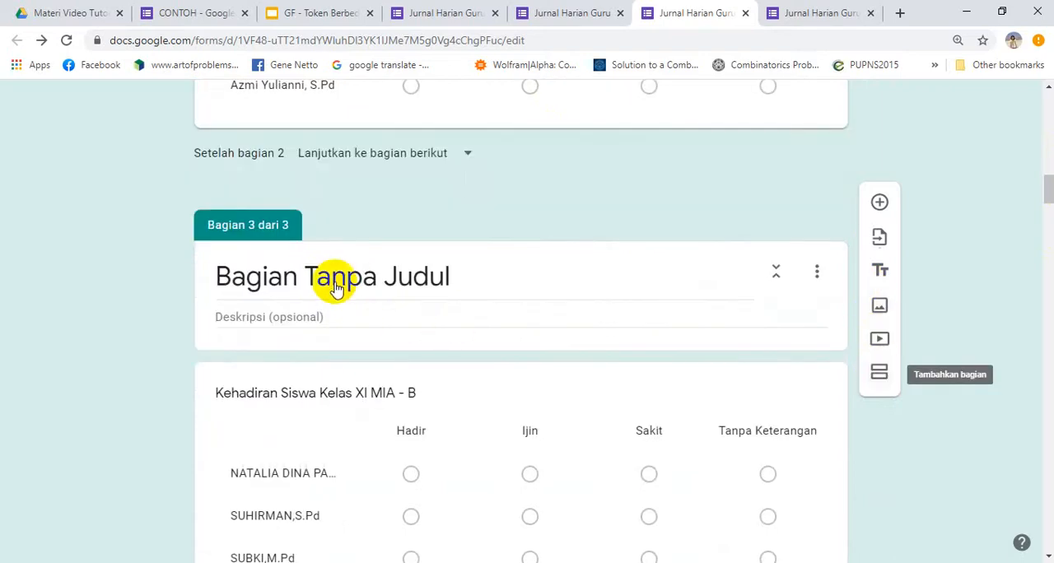
click(335, 276)
text(Kehadiran Siswa Kelas XI MIA - A)
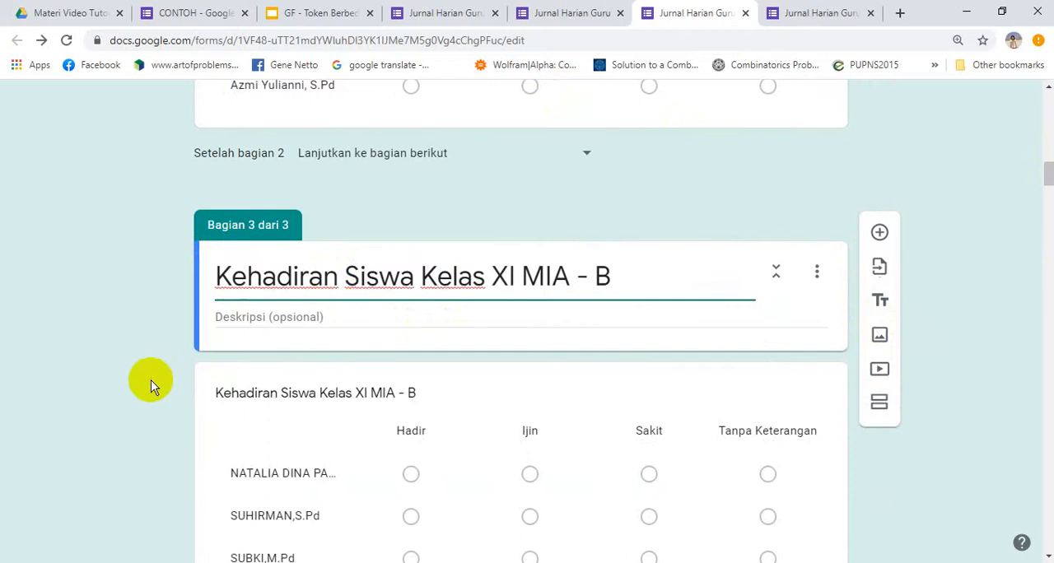
Add a section after the XI MIA - B attendance grid and title it "Kehadiran Siswa Kelas XI MIA - C"
scroll(150, 385, down, 5)
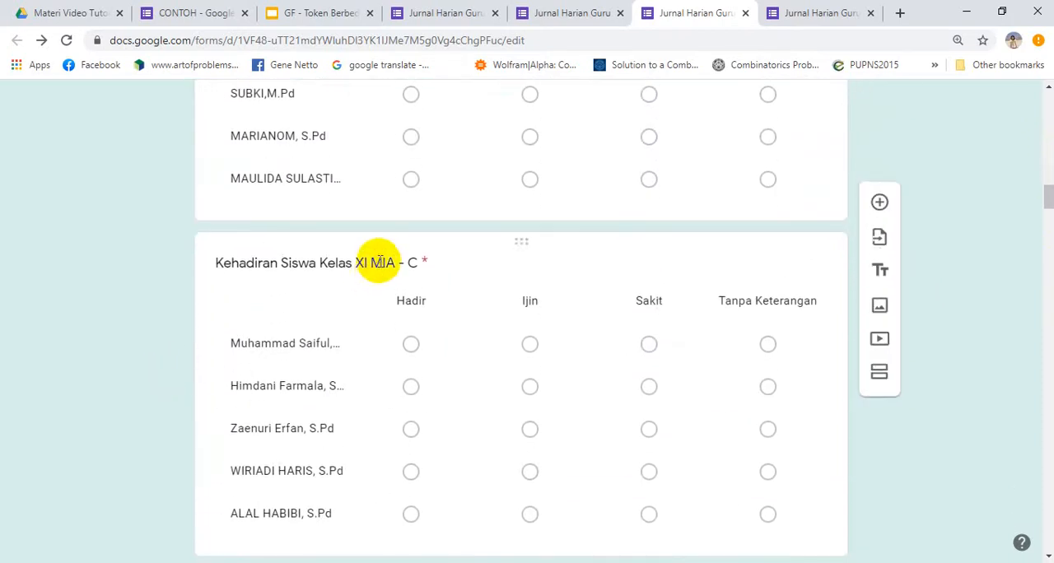
click(346, 176)
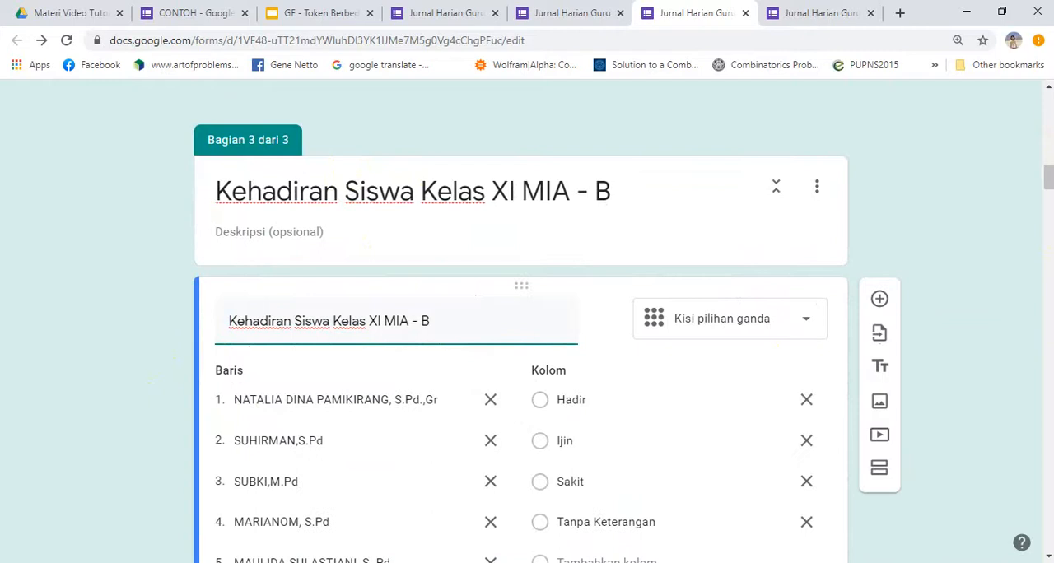
click(879, 468)
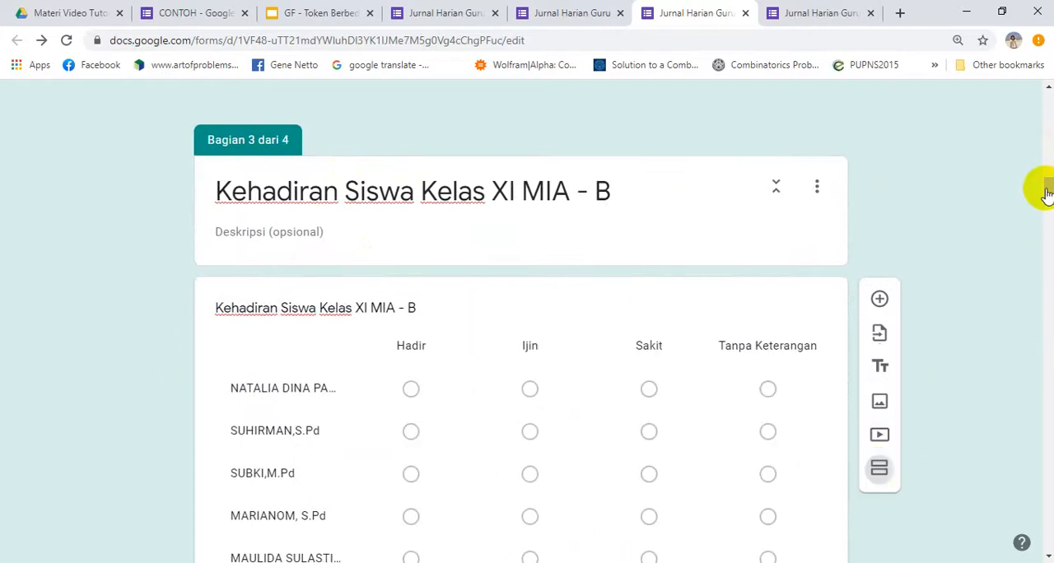
drag(1047, 175, 1044, 198)
click(382, 251)
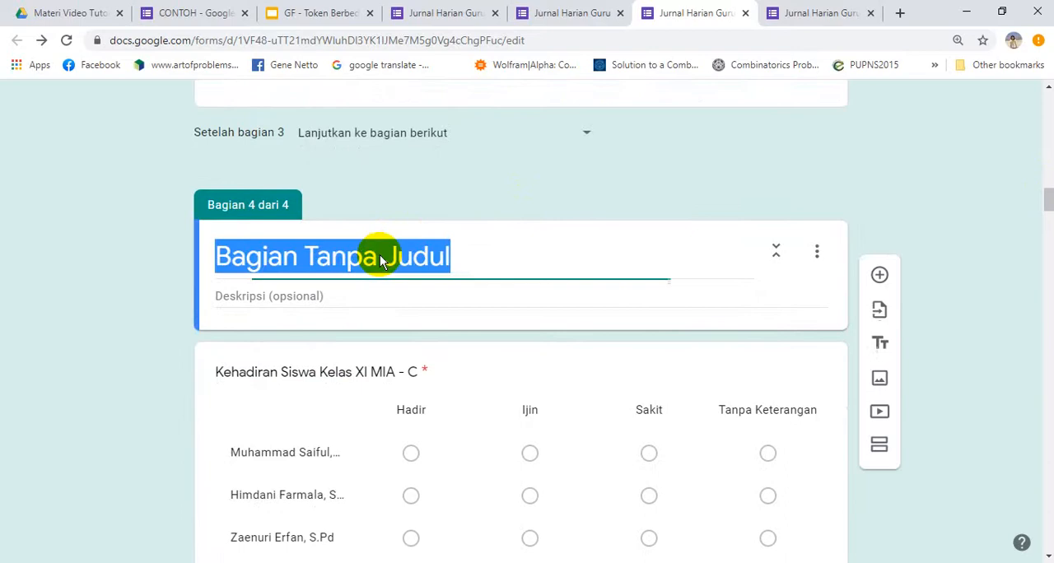
text(Kehadiran Siswa Kelas XI MIA - A)
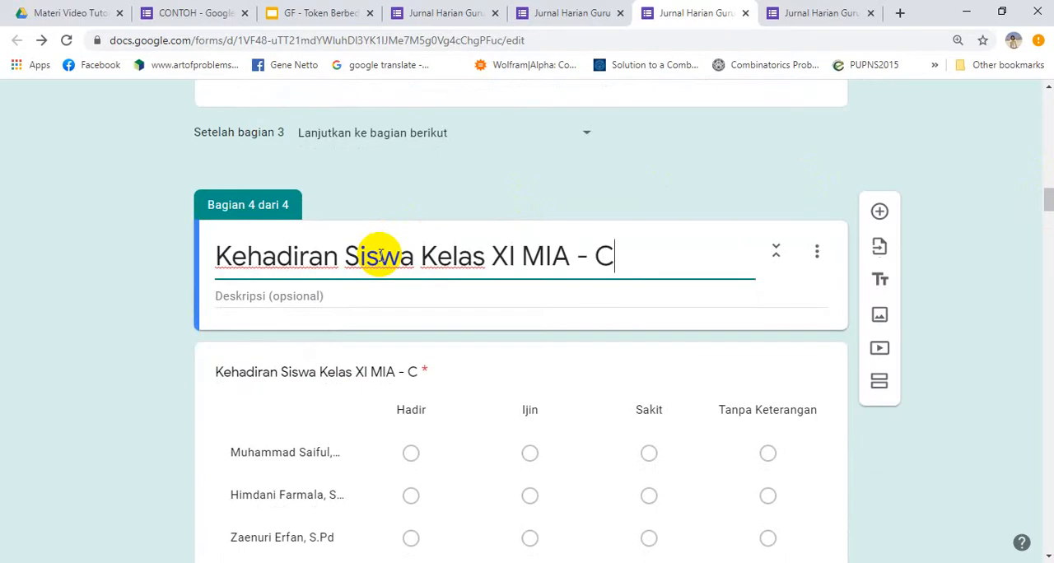
click(126, 329)
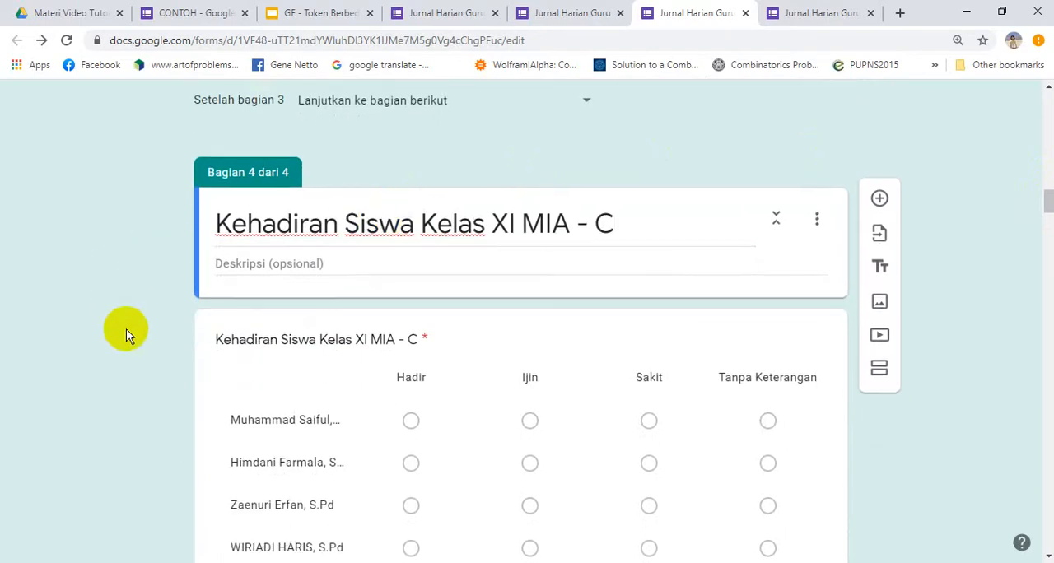
Add a section after the Materi drop-down question and title it "Materi"
scroll(126, 329, down, 5)
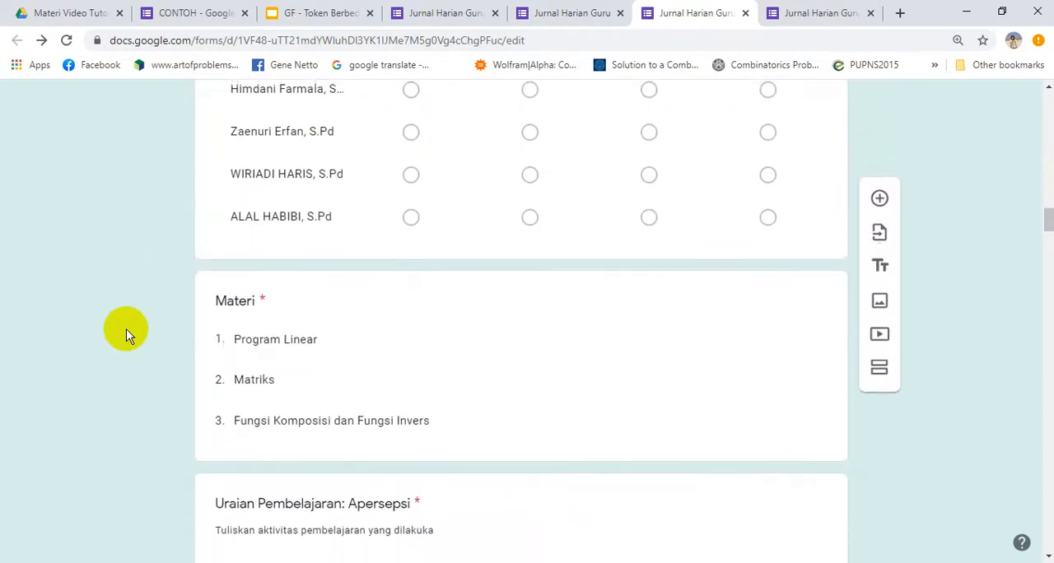
scroll(126, 330, down, 1)
click(352, 158)
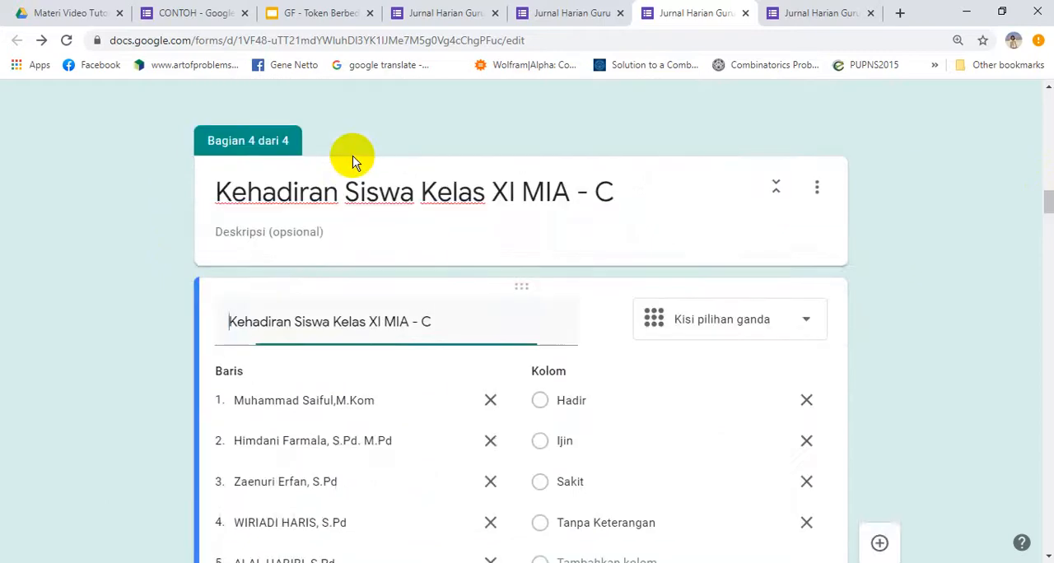
scroll(167, 270, down, 8)
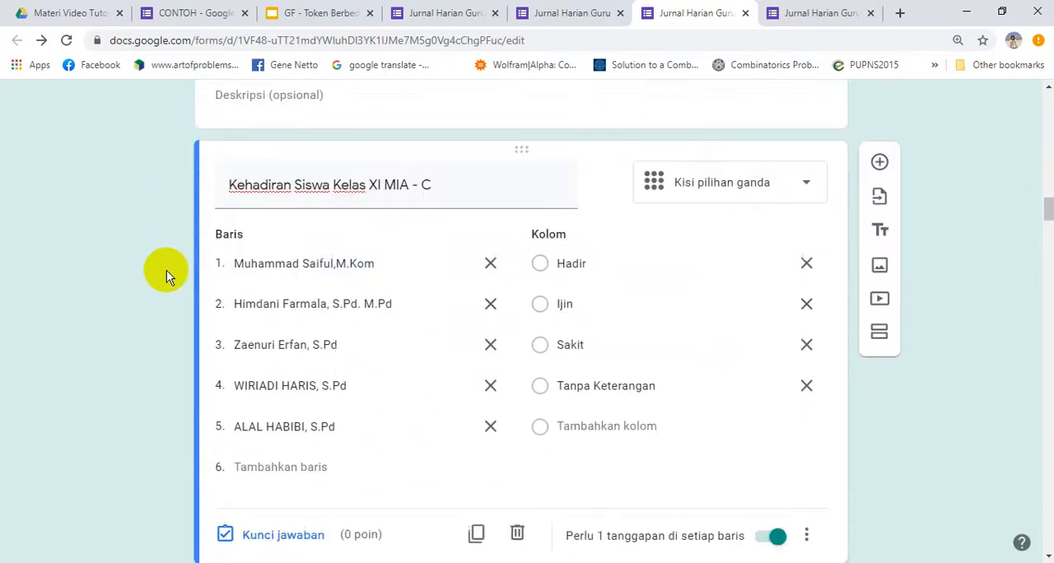
click(312, 159)
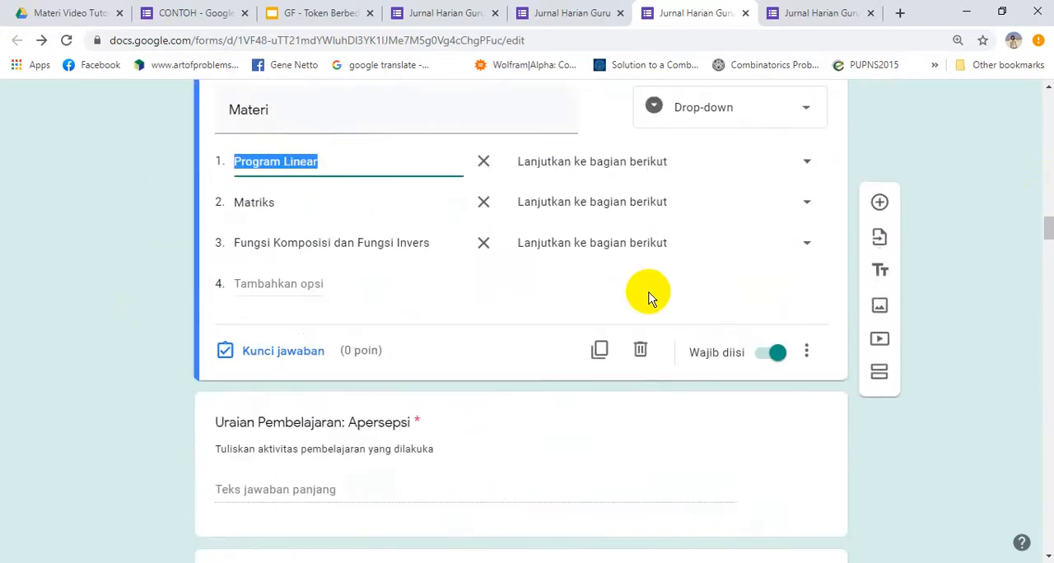
click(879, 375)
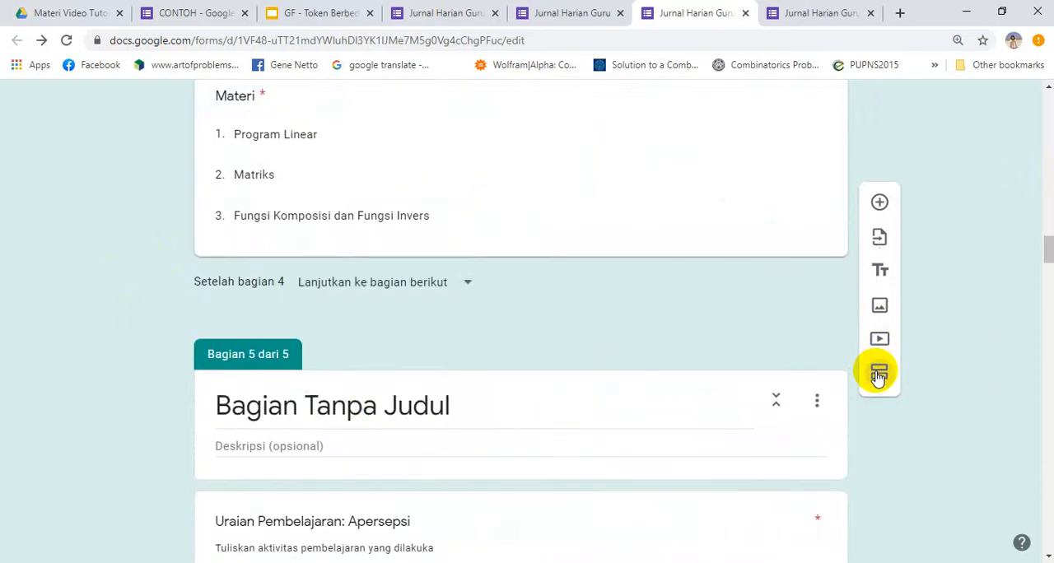
click(344, 405)
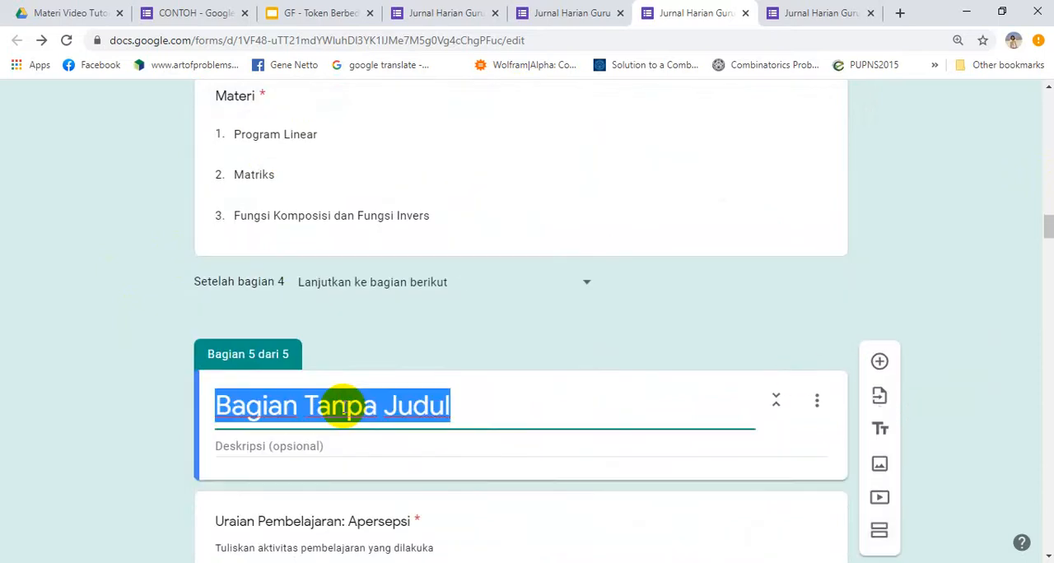
text(Ma)
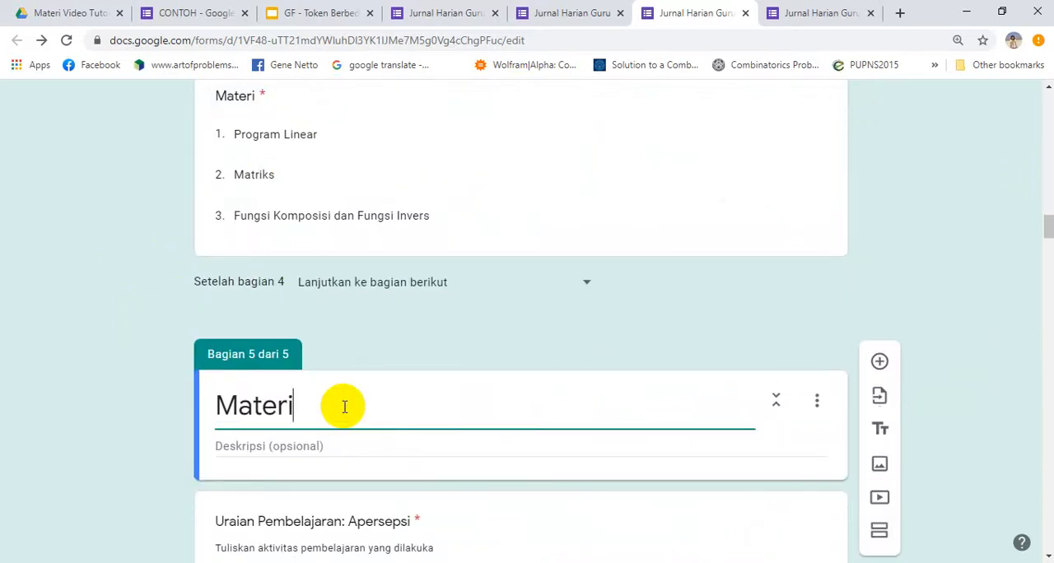
text(teri)
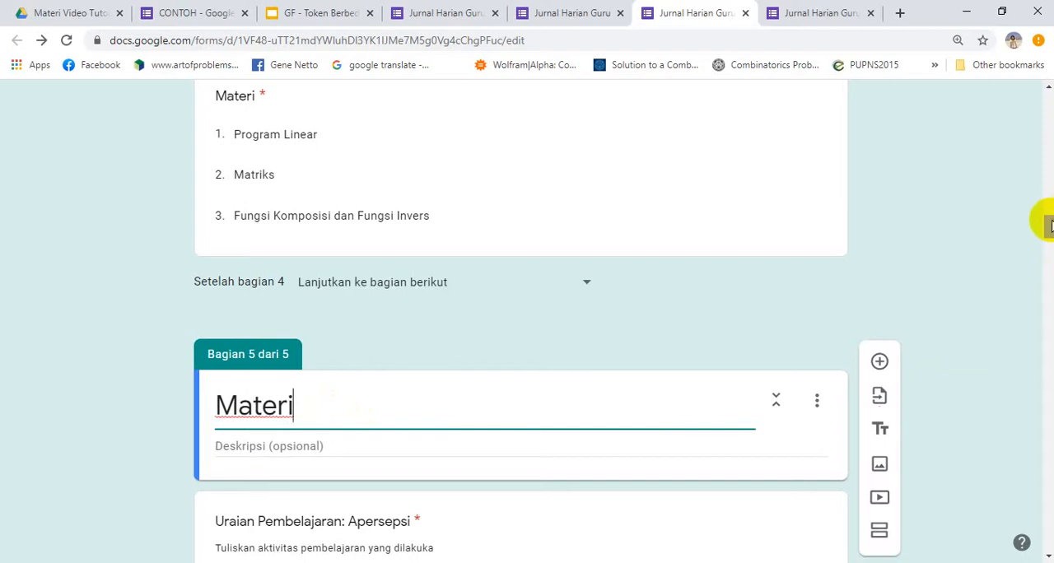
mouse_move(1047, 230)
mouse_down()
mouse_move(1048, 318)
mouse_move(1047, 221)
mouse_up()
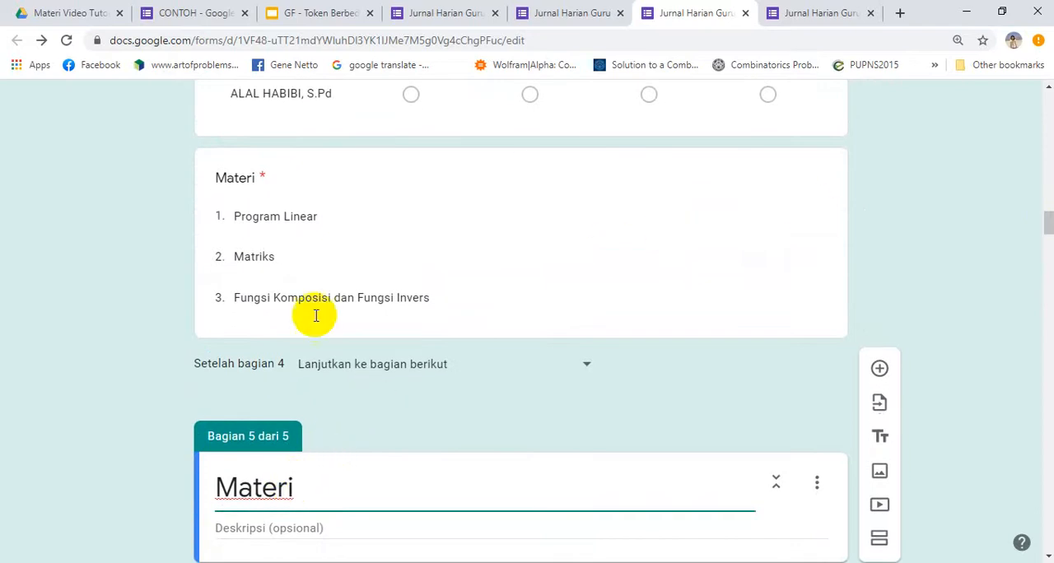
Add a section after the XI MIA - C attendance grid and title it "Materi"
click(332, 97)
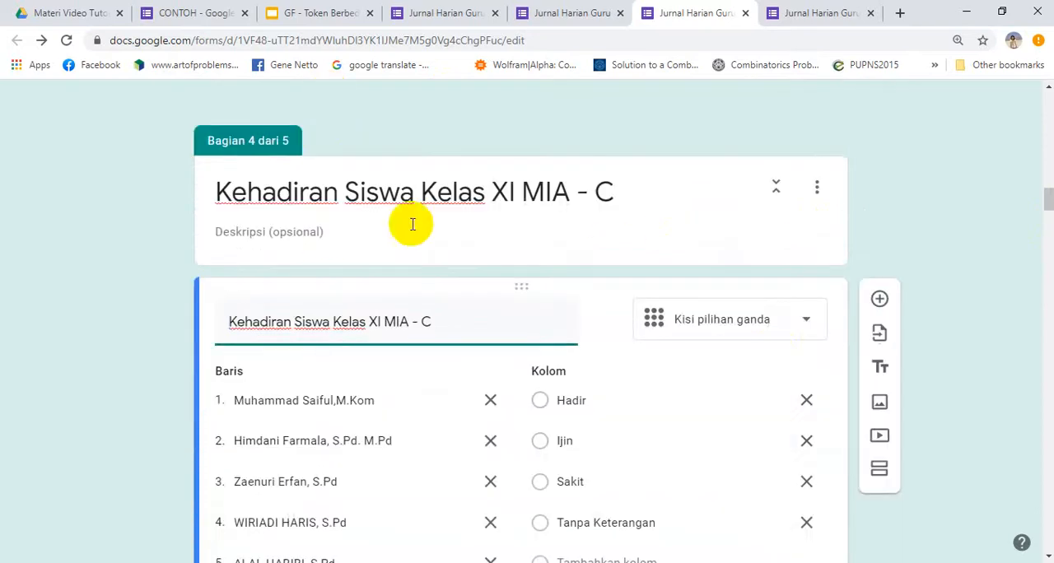
click(882, 474)
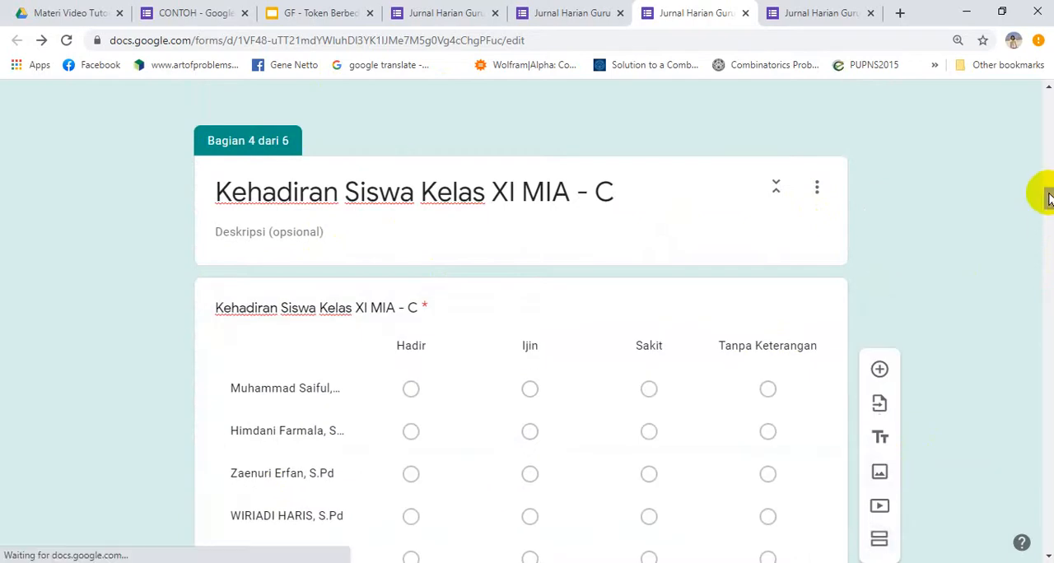
drag(1048, 198, 1043, 217)
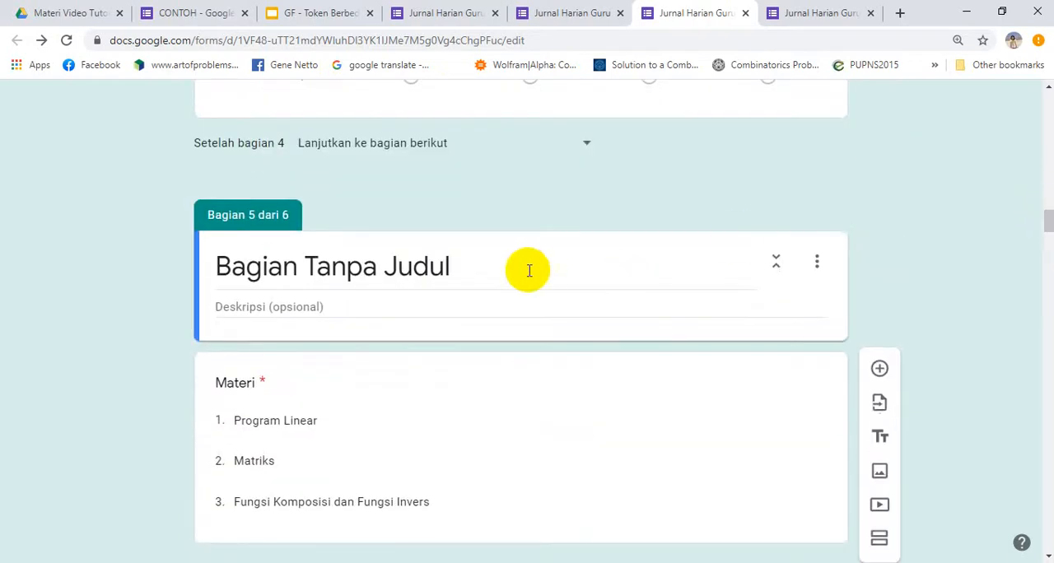
click(468, 280)
text(Materi)
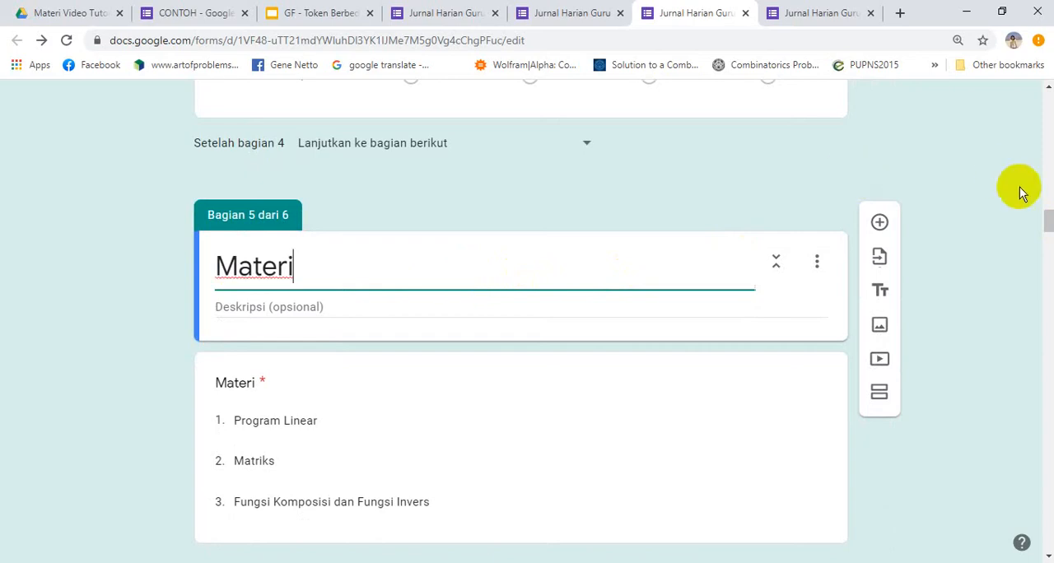
Retitle the section before the first Uraian Pembelajaran: Apersepsi question as "Uraian Materi Program Linear"
mouse_move(1048, 221)
mouse_down()
mouse_move(1049, 258)
mouse_move(1048, 229)
mouse_move(1049, 250)
mouse_move(1046, 241)
mouse_up()
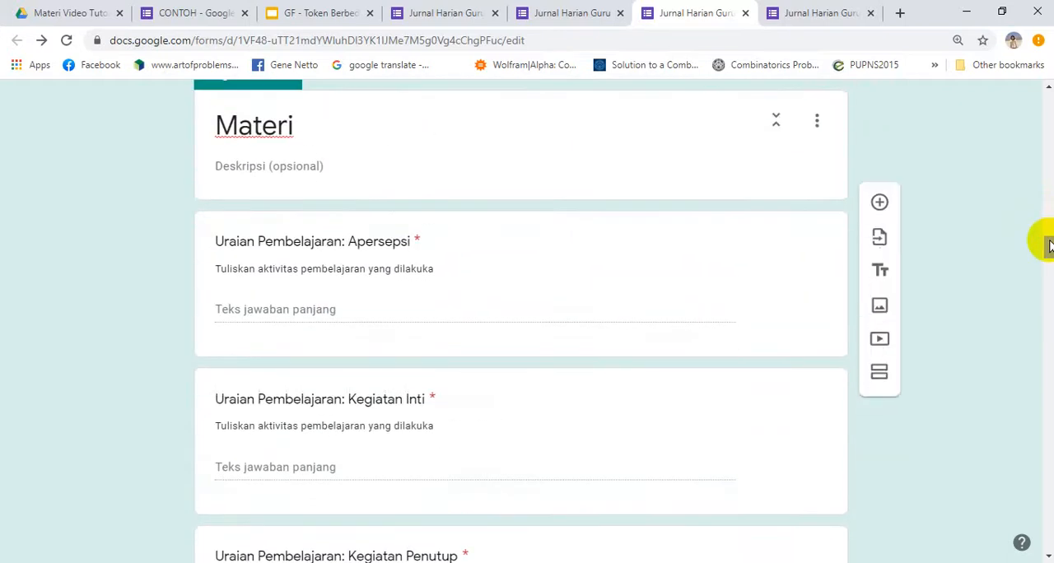
click(217, 124)
click(216, 123)
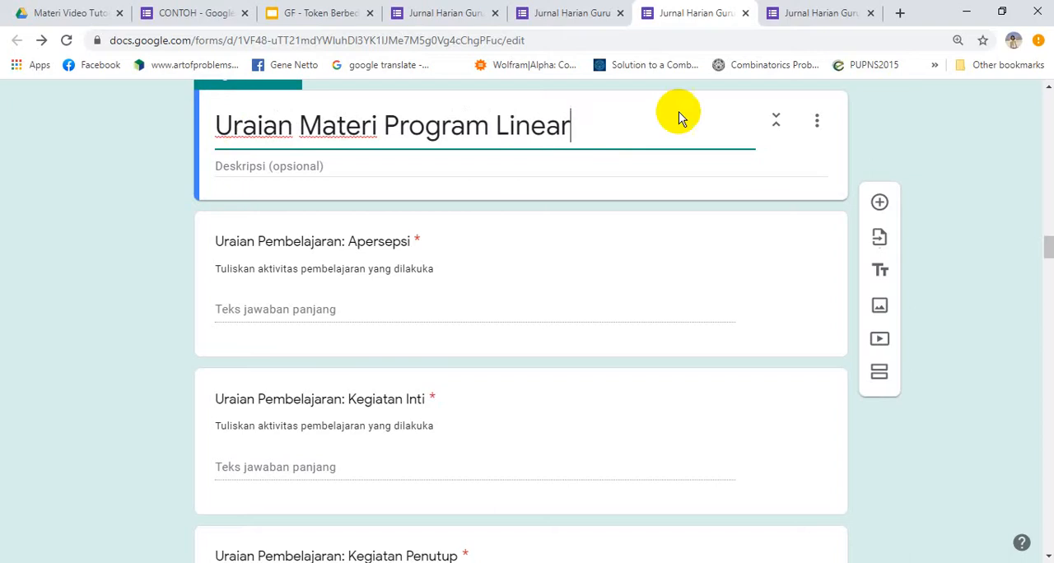
click(631, 114)
Copy the section title, add a section after the second Bukti Pembelajaran question and title it "Uraian Materi Program"
key(ctrl+a)
key(ctrl+c)
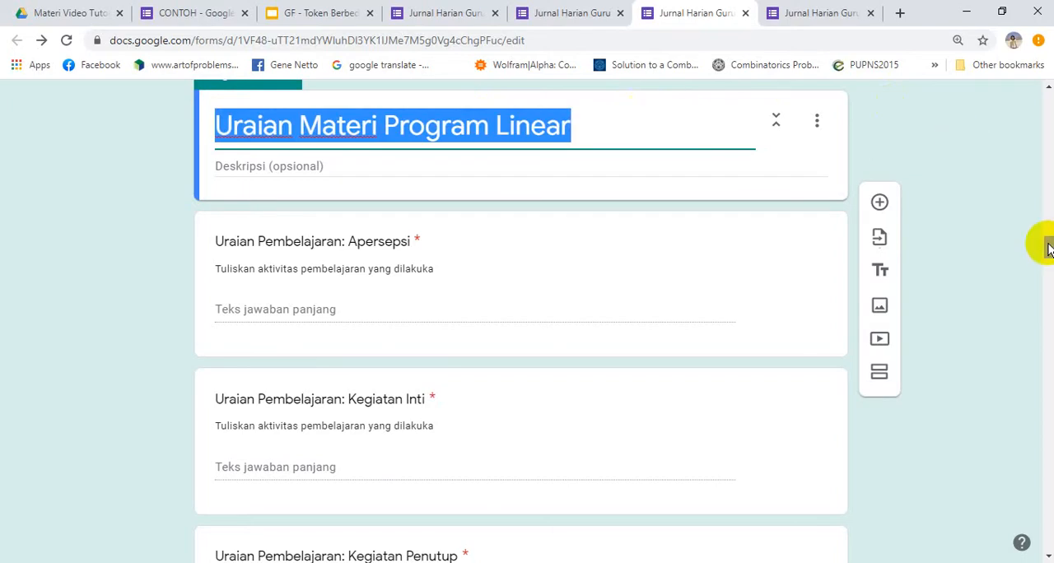
drag(1049, 249, 1046, 363)
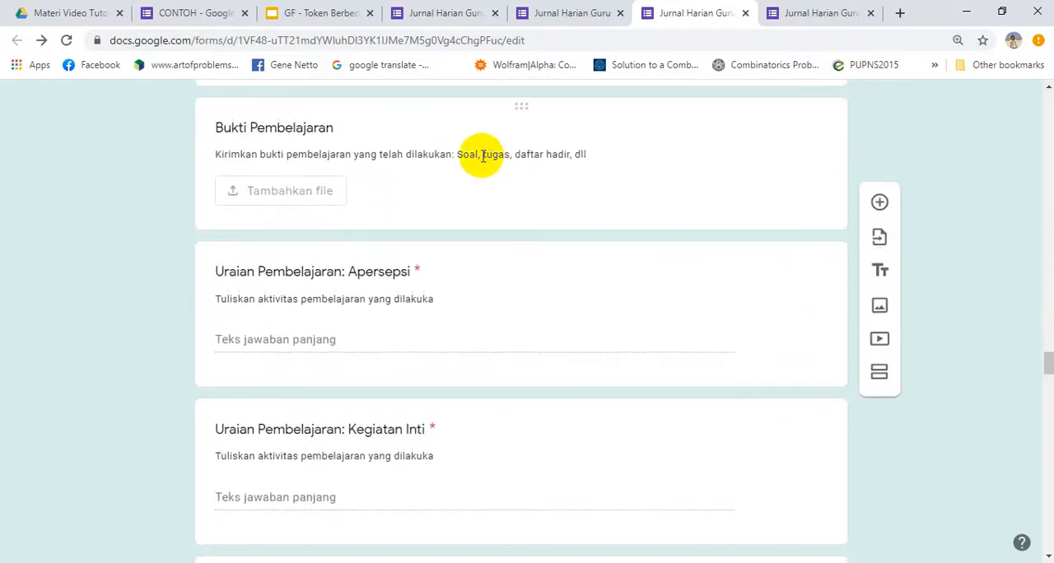
triple_click(462, 158)
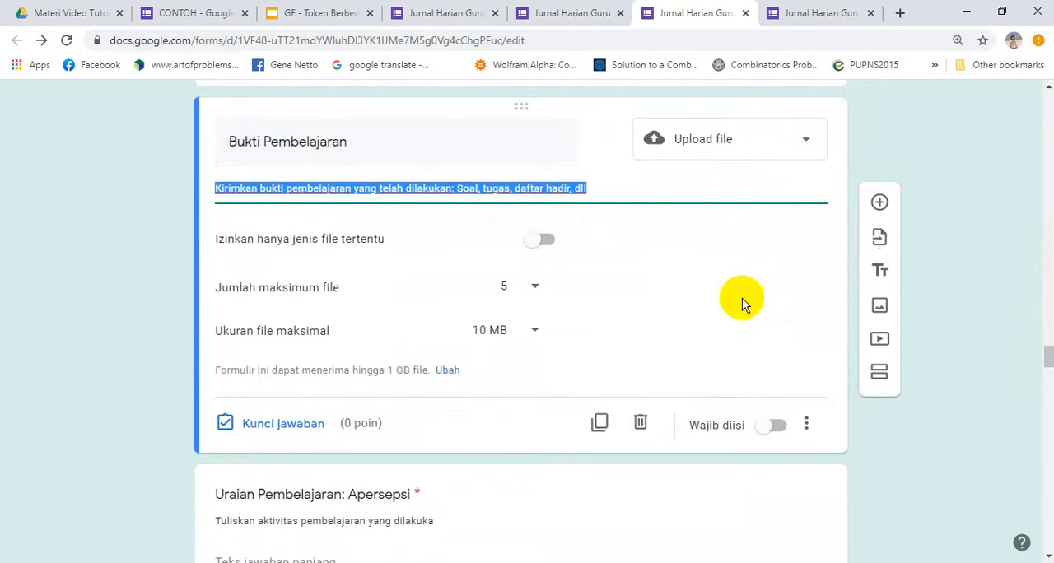
click(878, 373)
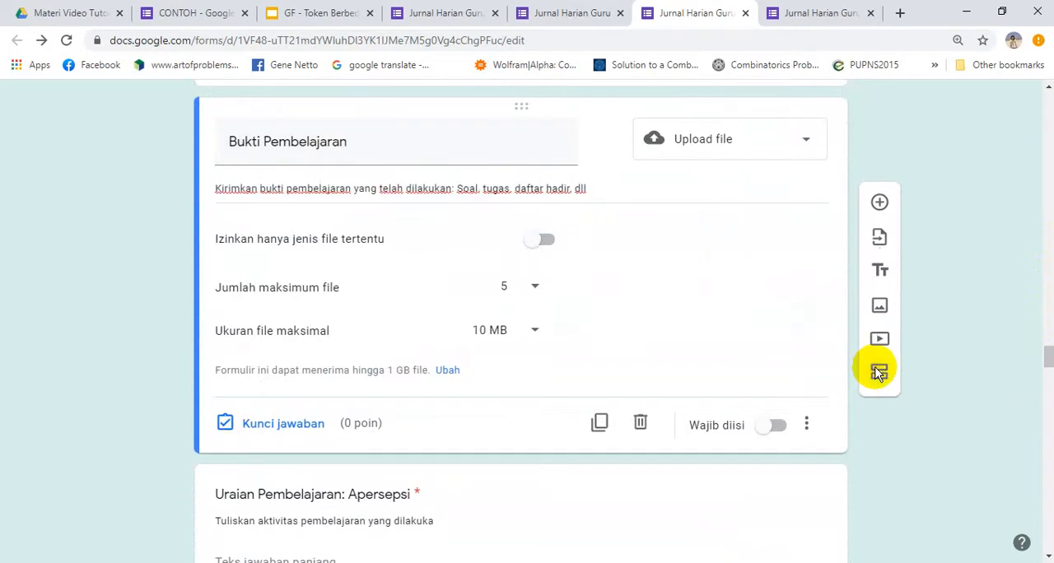
triple_click(273, 365)
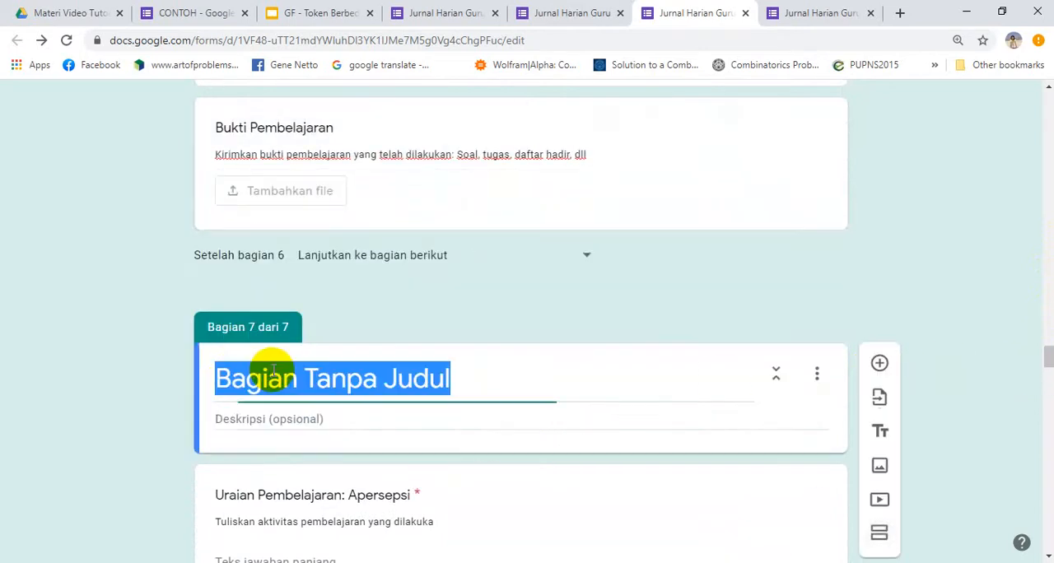
key(ctrl+v)
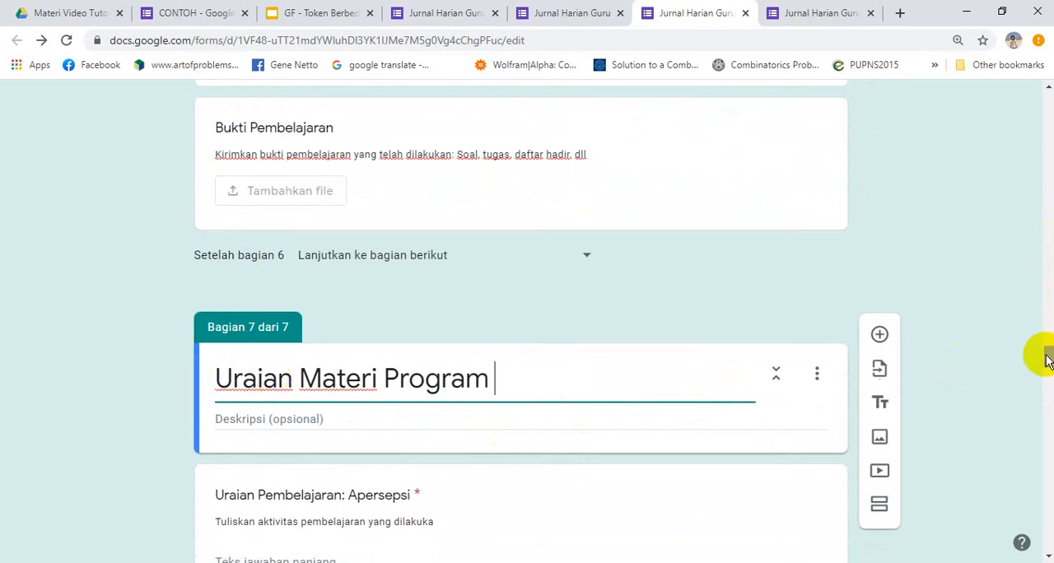
Check the topic options in the Materi question and retitle section 7 as "Uraian Materi Matriks"
drag(1048, 358, 1048, 232)
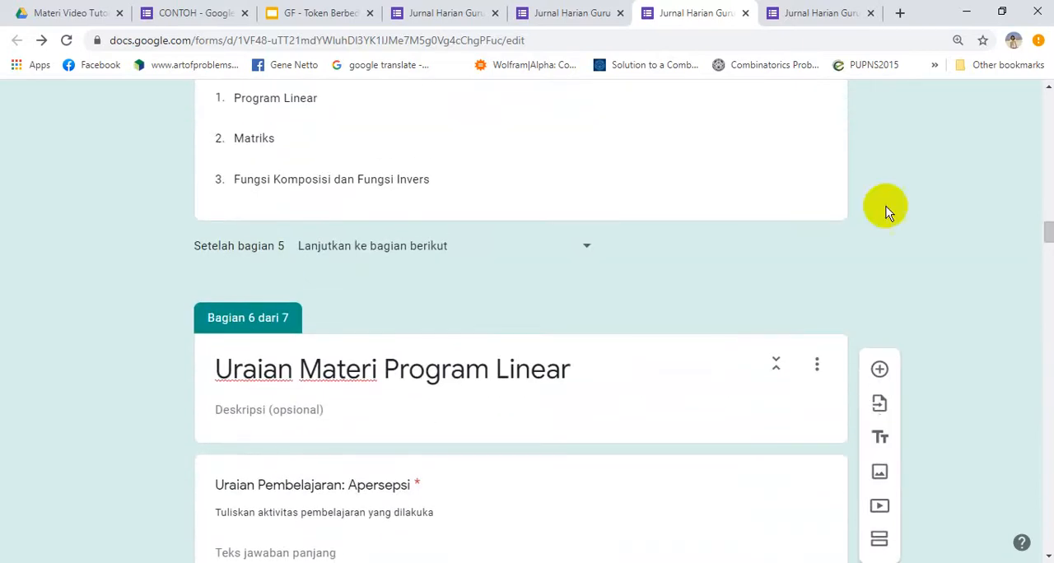
click(360, 176)
key(ctrl+c)
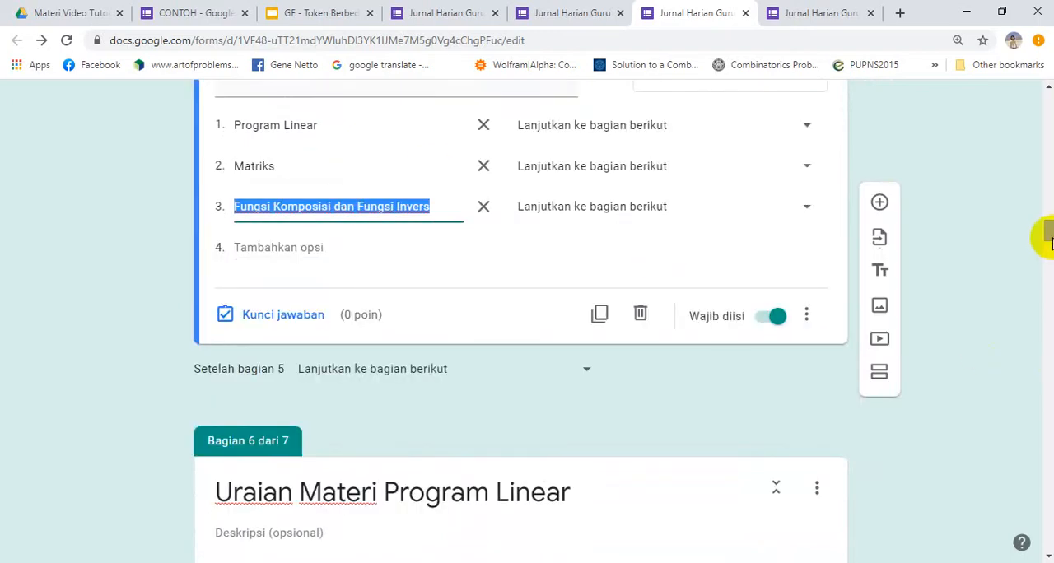
drag(1048, 235, 1038, 368)
click(470, 186)
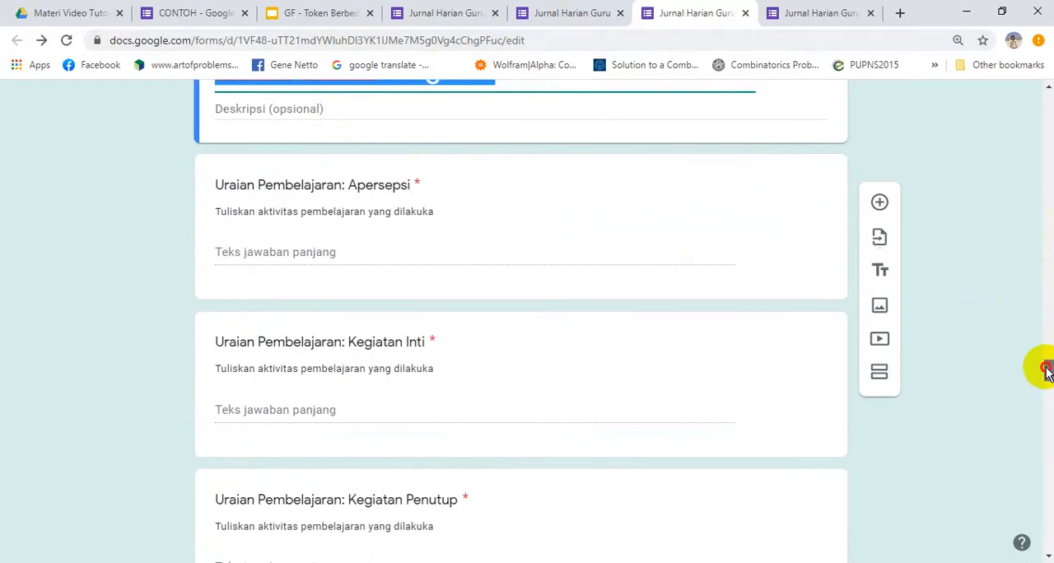
drag(1046, 371, 1047, 358)
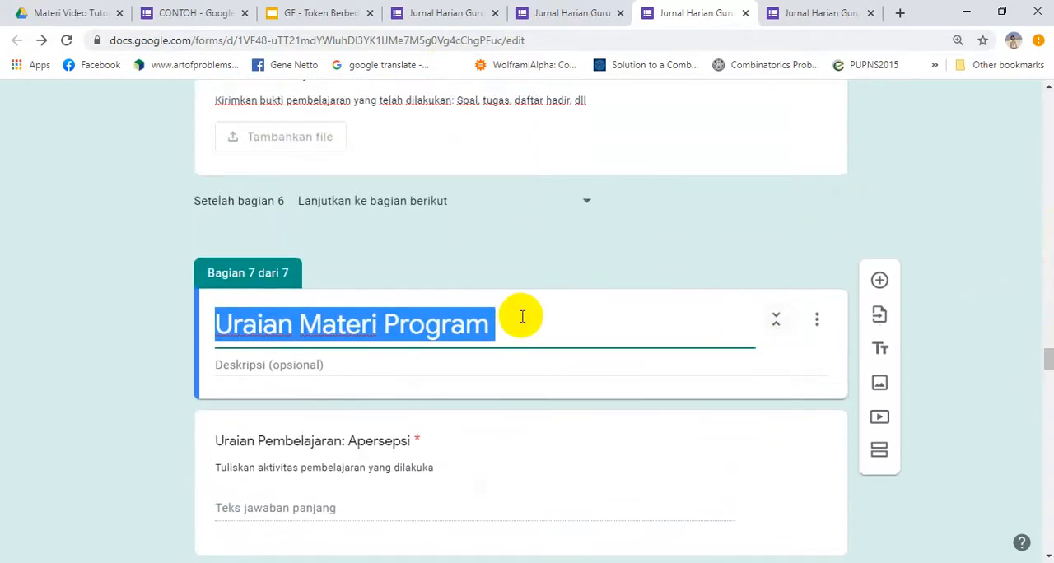
click(385, 324)
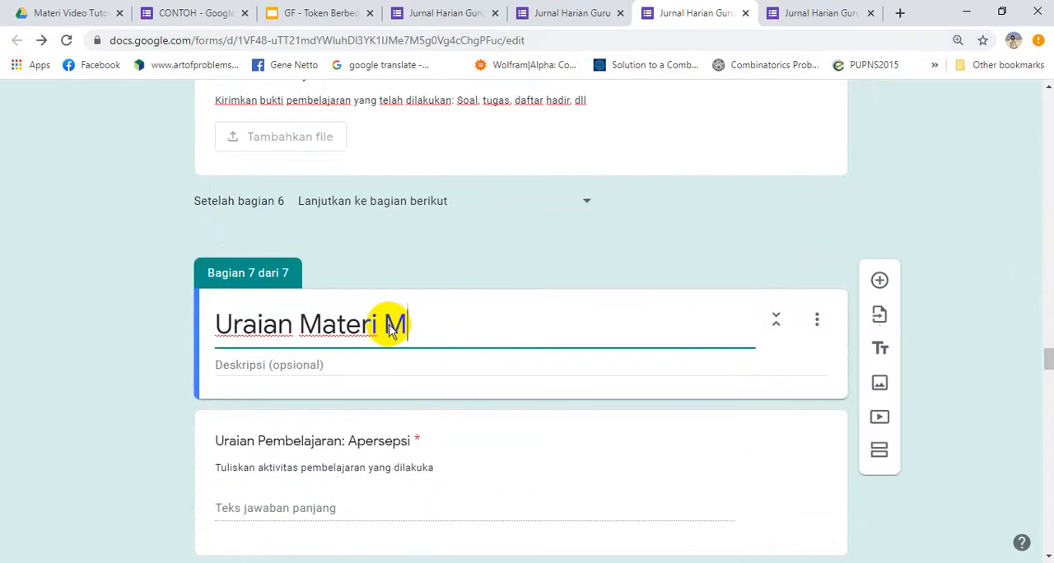
text(Matriks)
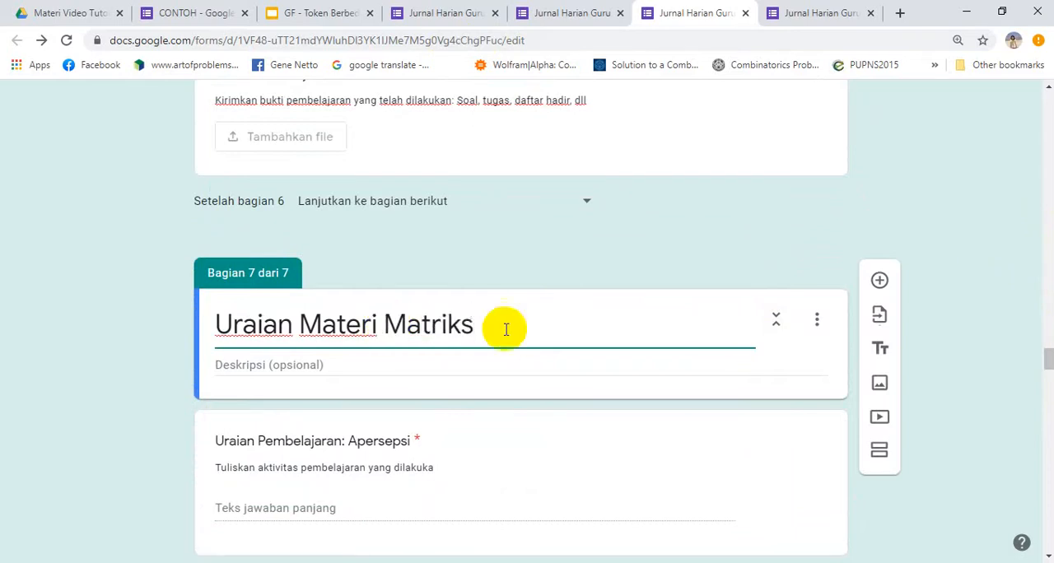
Change the section 7 title to "Uraian Materi Program Linear"
mouse_move(1050, 359)
mouse_down()
mouse_move(1048, 424)
mouse_move(1048, 359)
mouse_up()
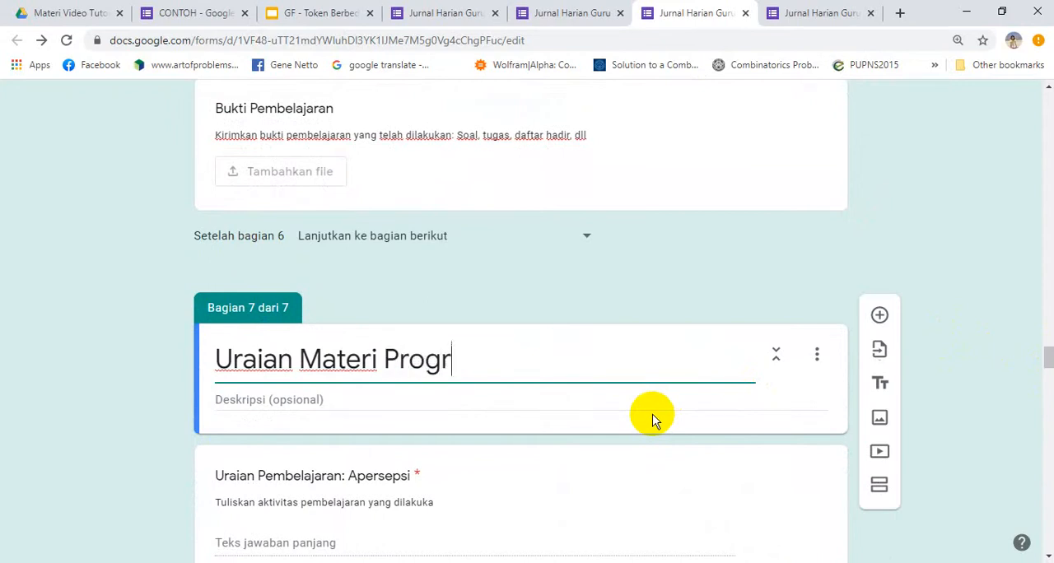
text(m Linear)
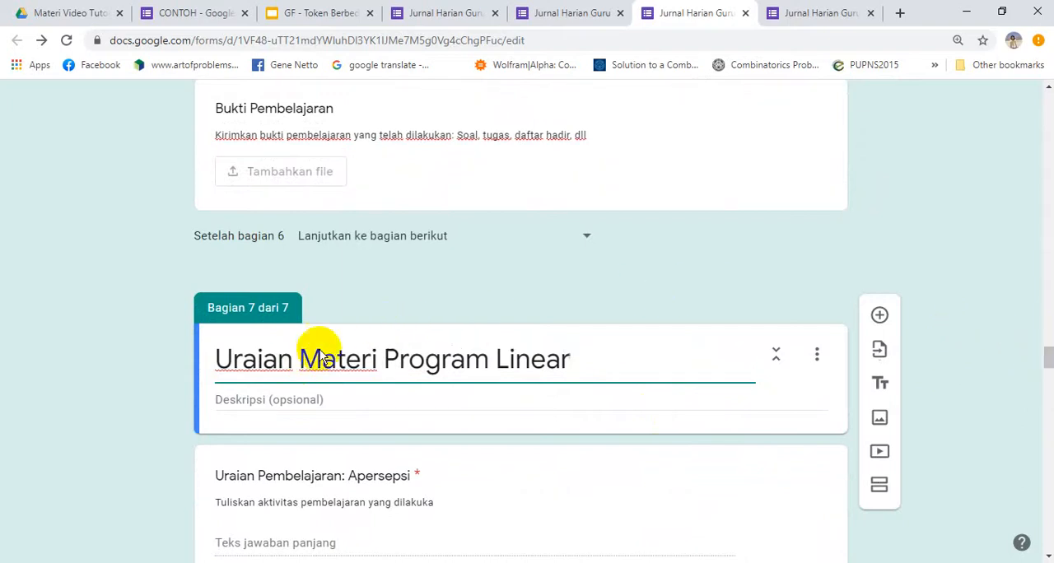
Add a section after the first Bukti Pembelajaran question and title it "Uraian Materi Matriks"
drag(1048, 355, 1046, 292)
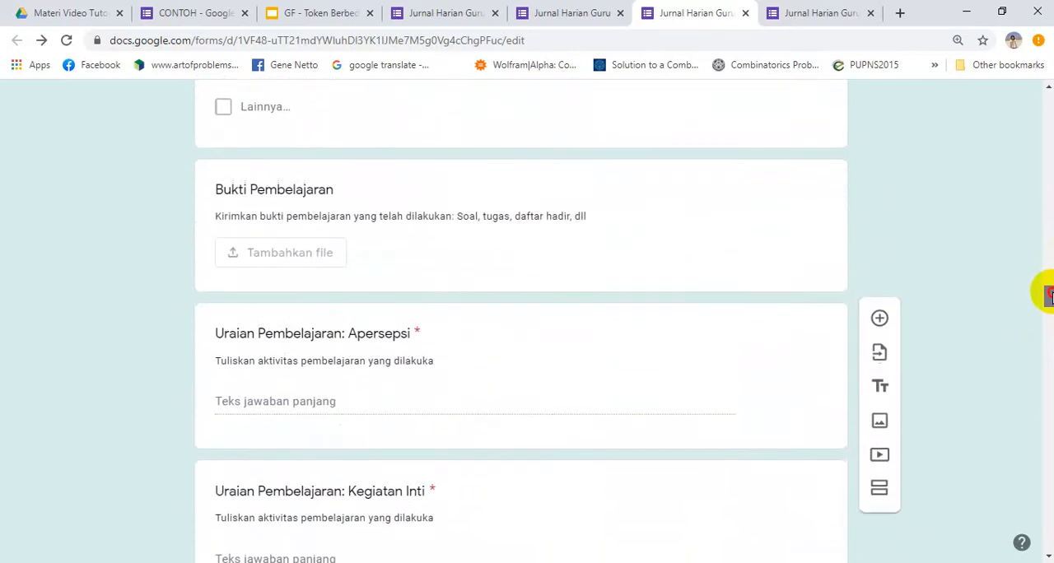
triple_click(528, 217)
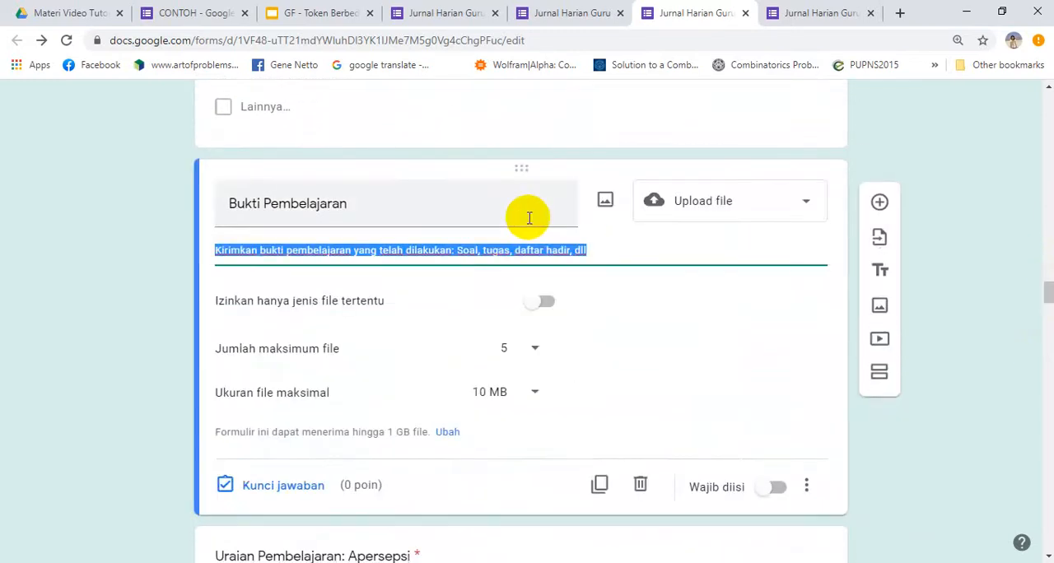
click(879, 375)
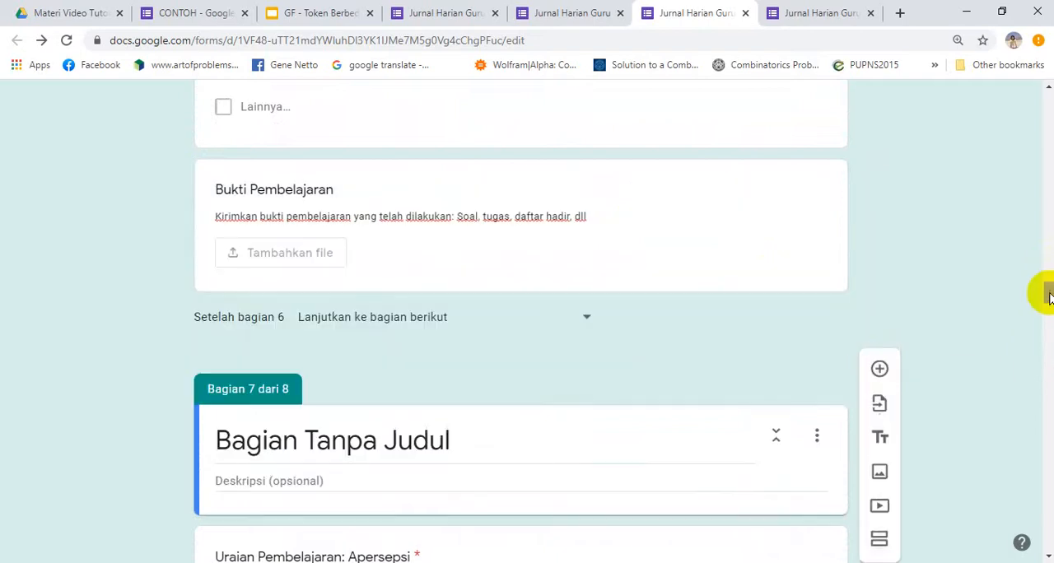
mouse_move(1048, 295)
mouse_down()
mouse_move(1048, 219)
mouse_move(1047, 294)
mouse_up()
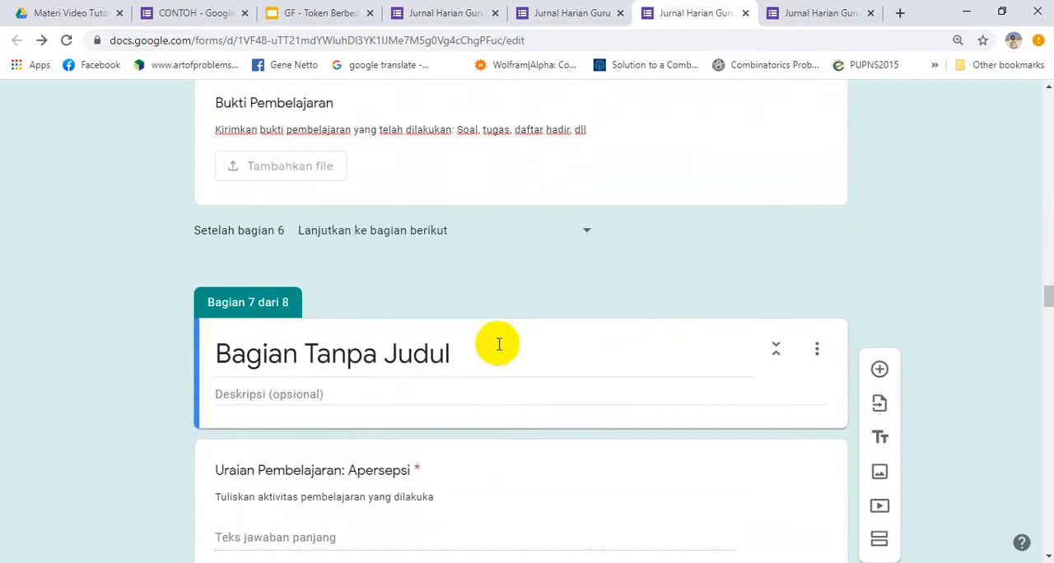
click(463, 354)
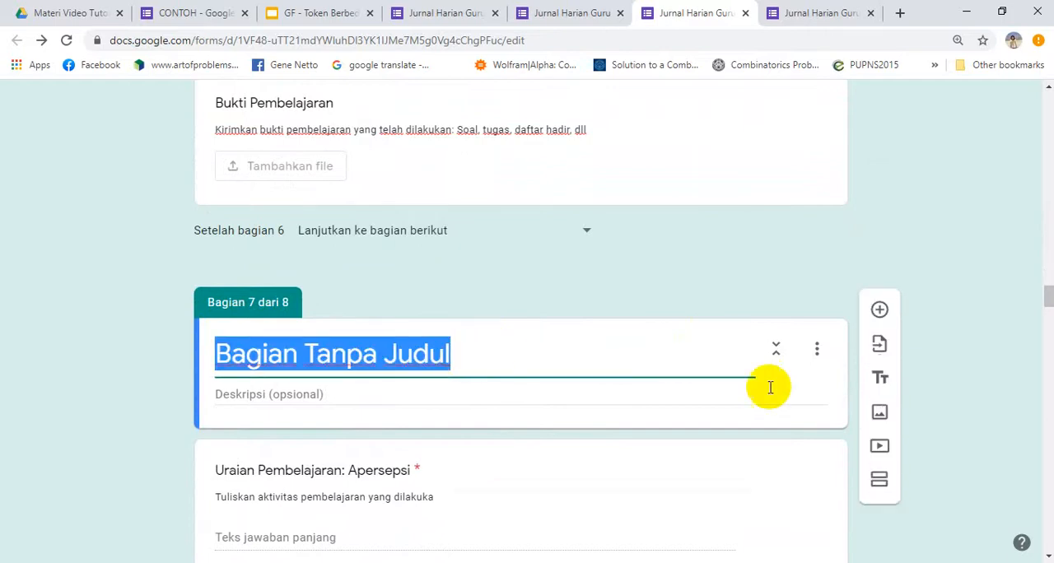
mouse_move(1047, 301)
mouse_down()
mouse_move(1048, 321)
mouse_move(1047, 236)
mouse_move(1046, 299)
mouse_up()
text(Uraian Materi Matriks)
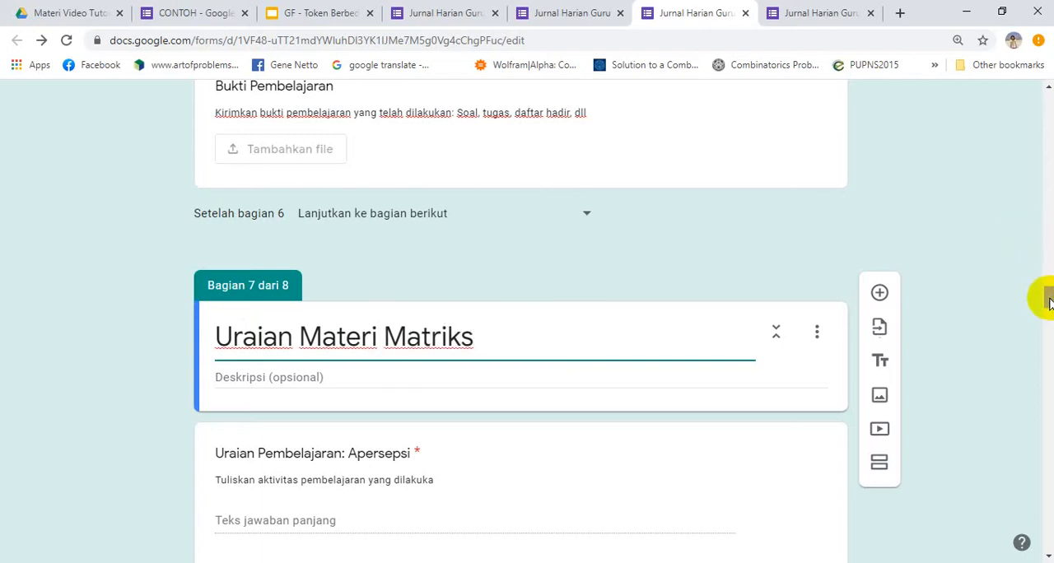
Replace the topic in the section 8 title so it reads "Uraian Materi Fungsi Komposisi dan Fungsi Invers"
drag(1047, 301, 1048, 363)
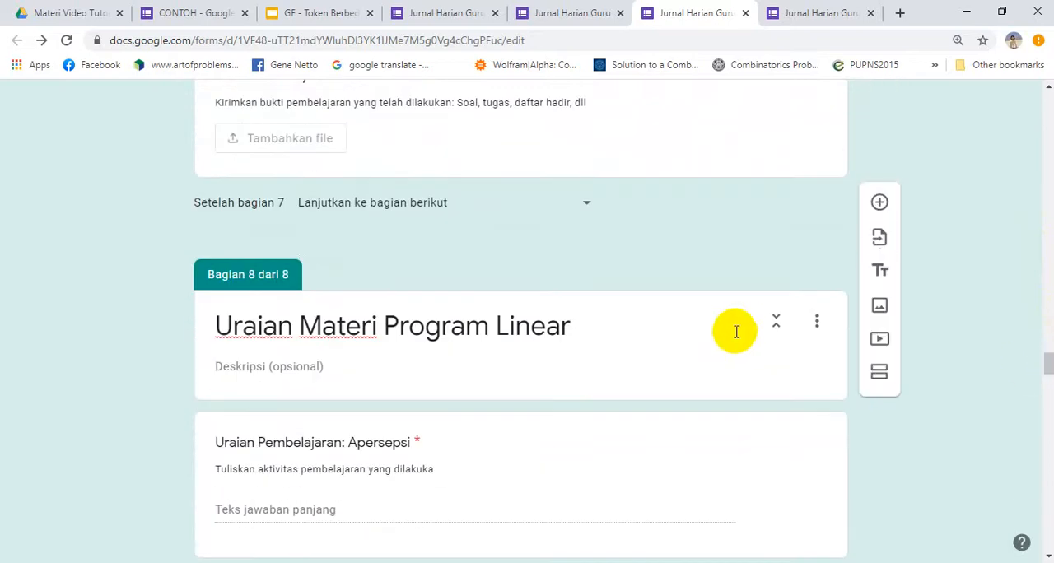
triple_click(521, 326)
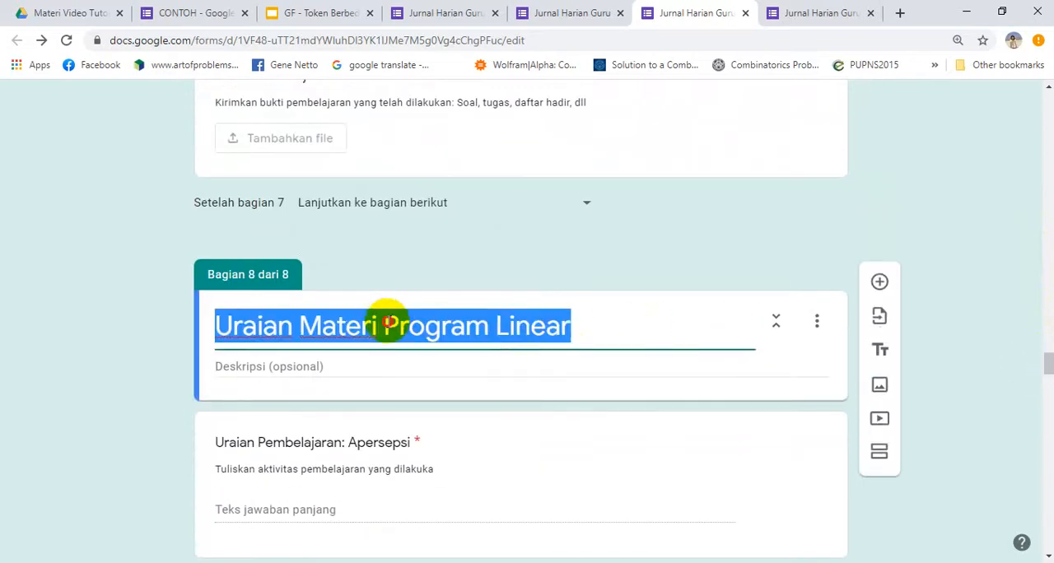
click(386, 326)
shift+click(590, 323)
key(ctrl+v)
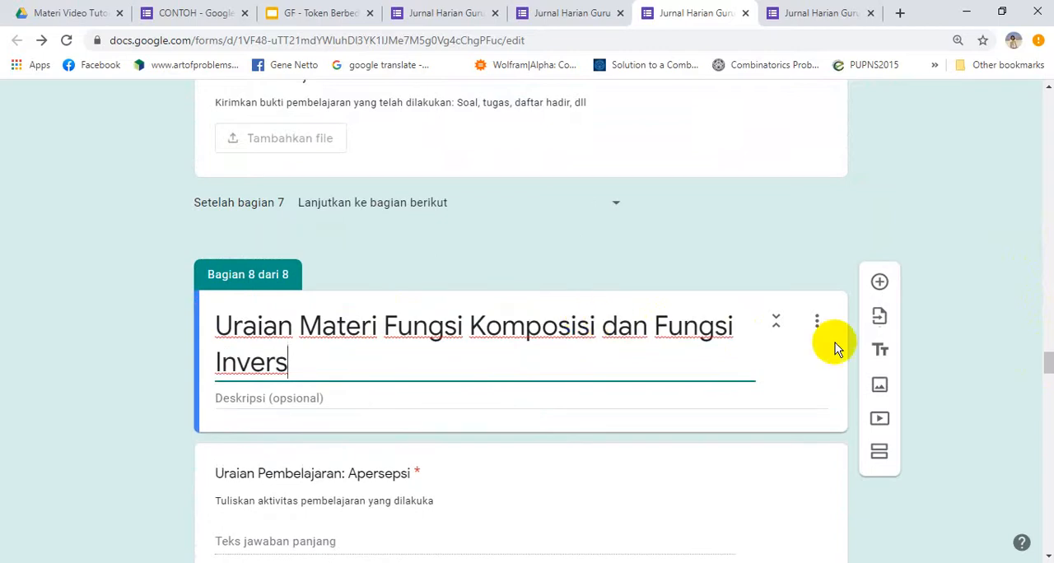
Add a section after the last Bukti Pembelajaran question and title it "Evaluasi Materi Program Linear"
drag(1048, 360, 1046, 420)
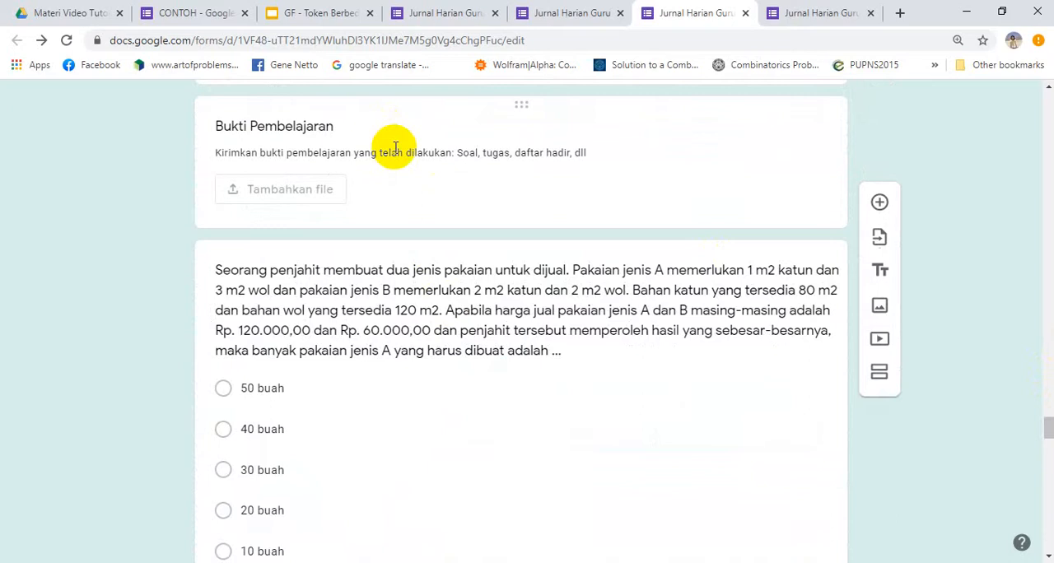
click(395, 150)
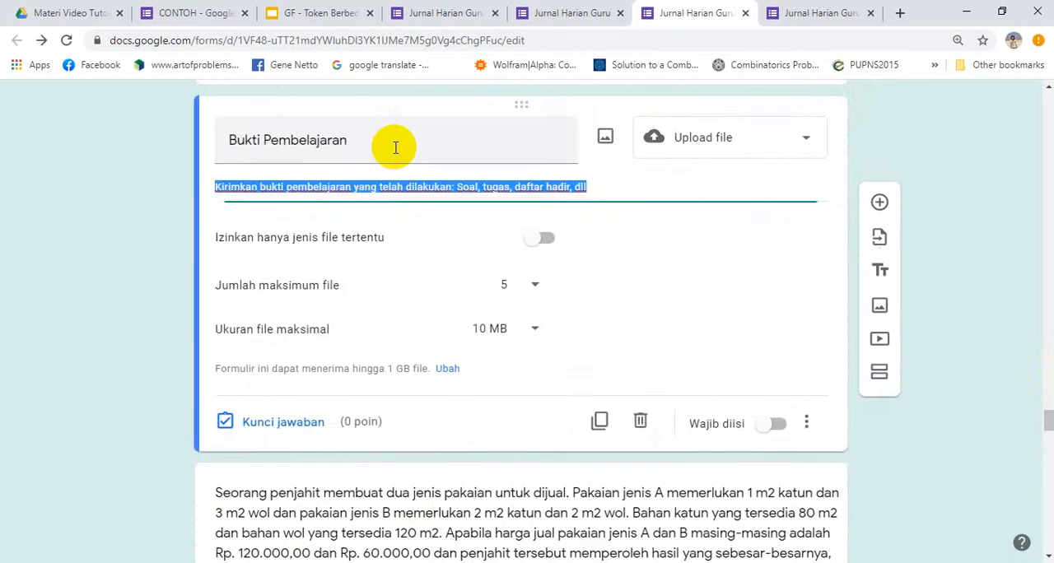
click(879, 373)
click(352, 376)
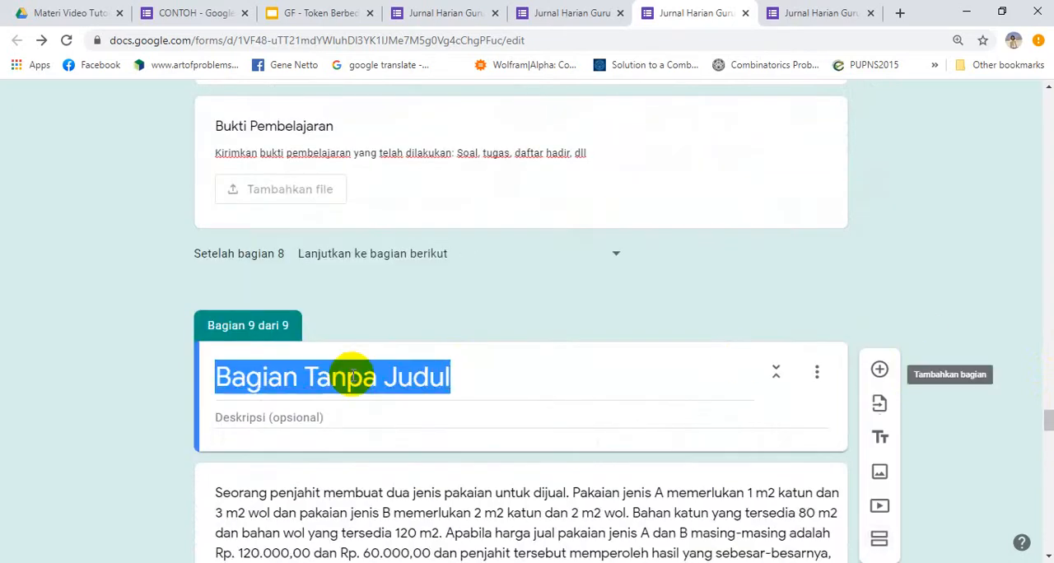
text(Evaluasi Materi Program Linear)
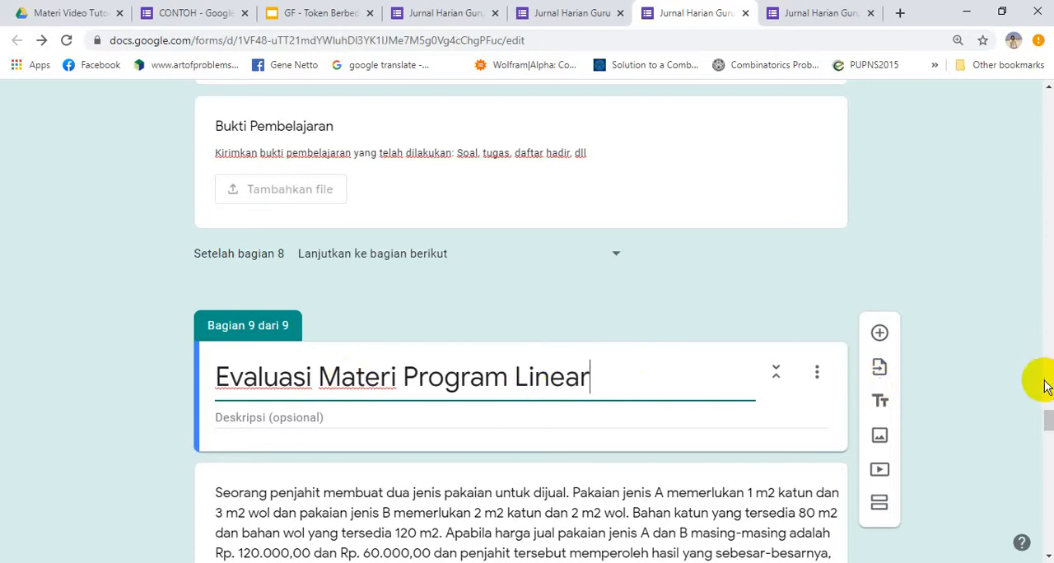
Add a section after the linear programming graph question and title it "Evaluasi Materi Matriks"
drag(1045, 418, 1048, 469)
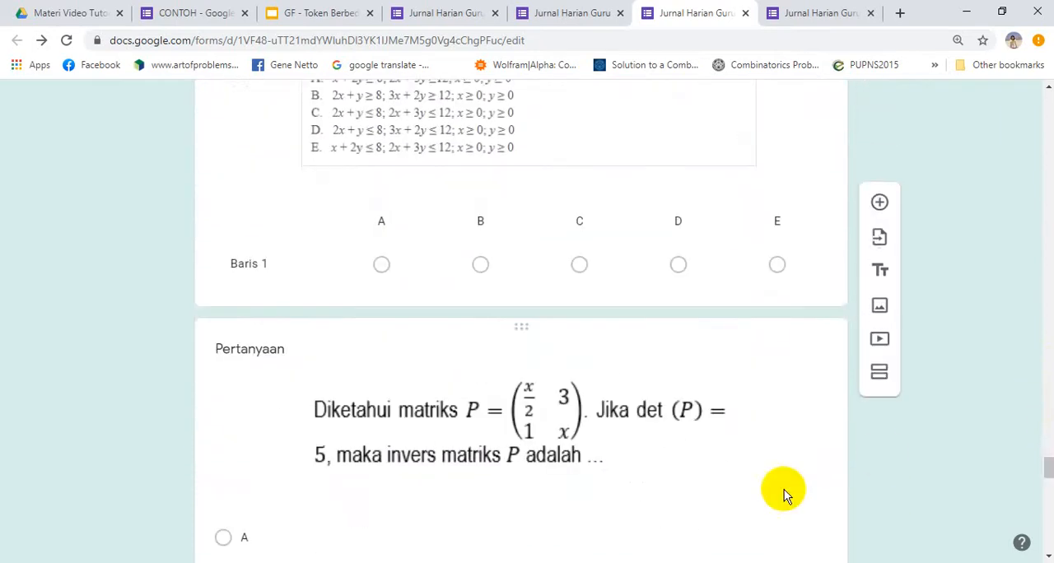
click(324, 187)
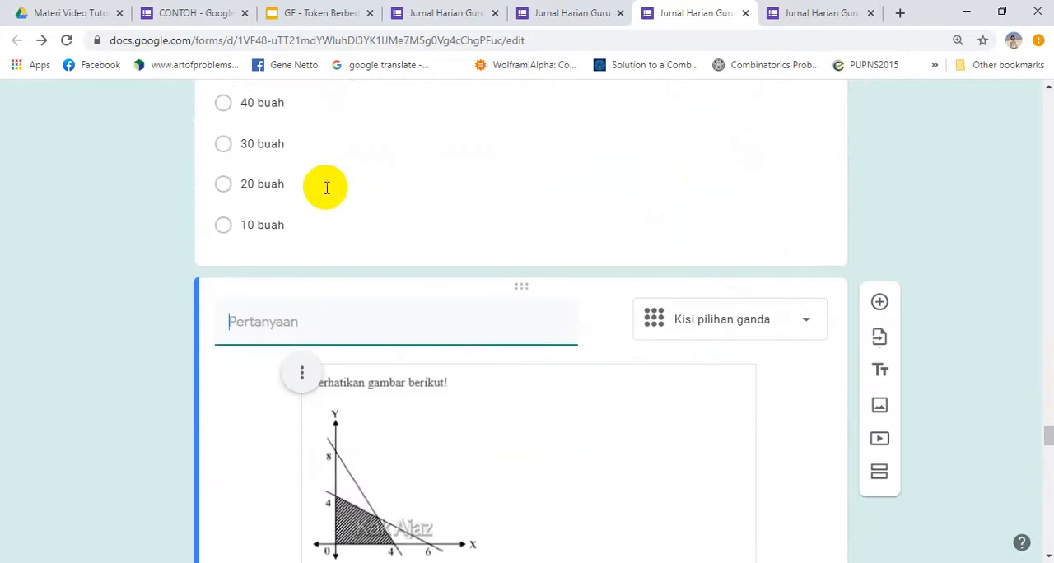
click(878, 471)
drag(1048, 435, 1048, 455)
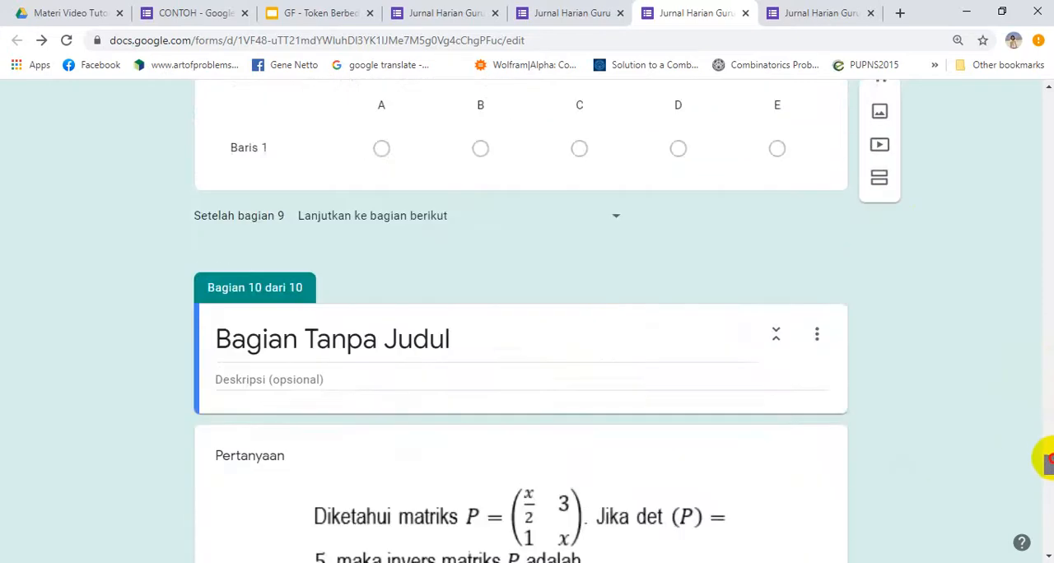
click(462, 348)
text(Evaluasi Materi Matriks)
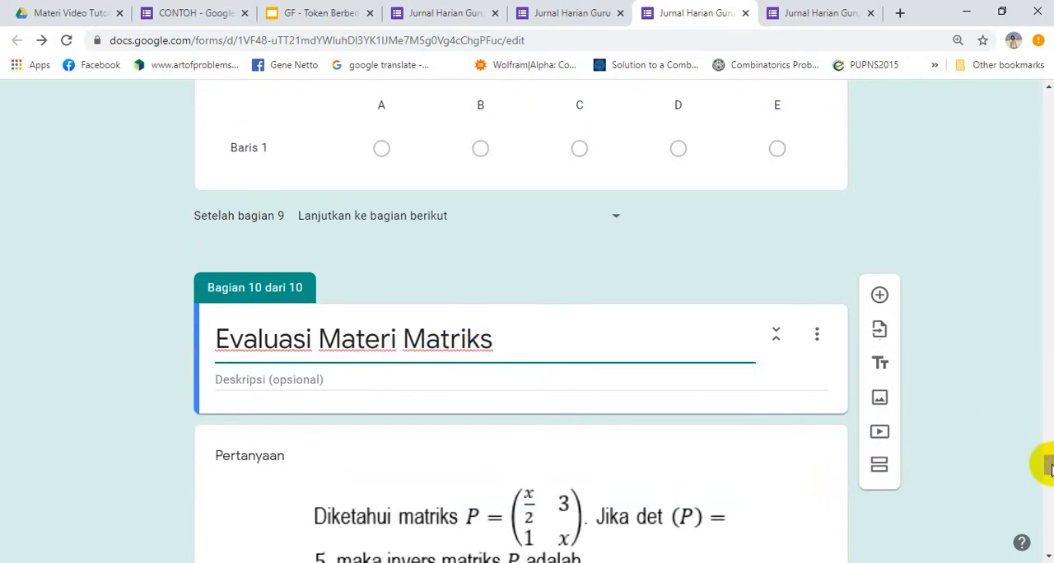
drag(1048, 466, 1044, 518)
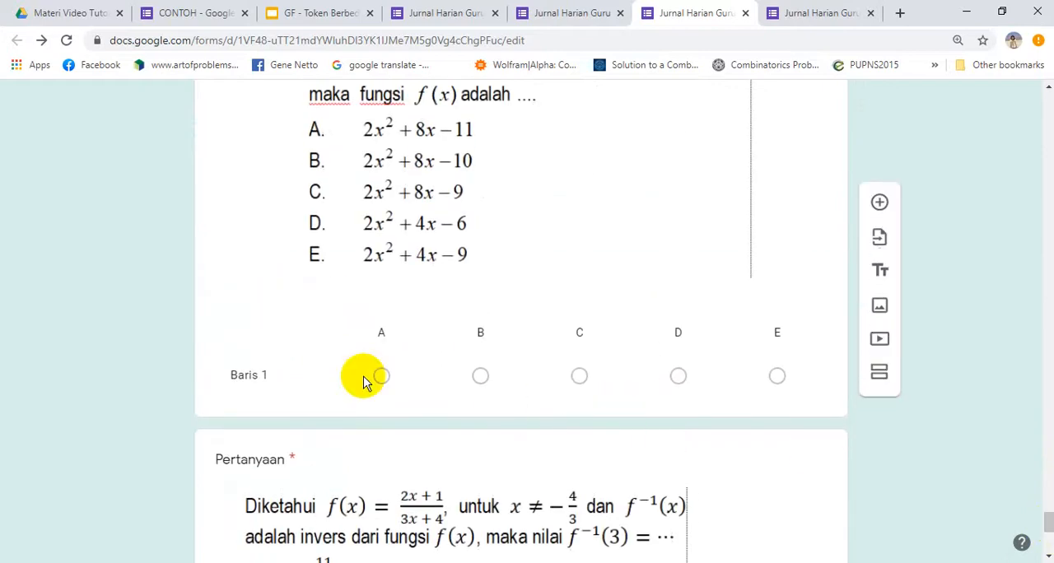
click(294, 311)
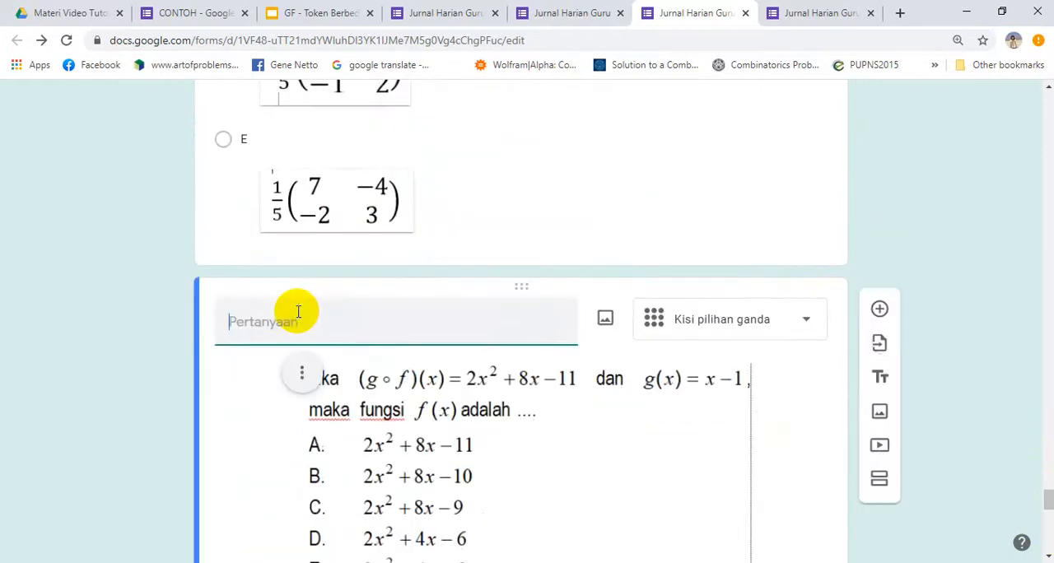
click(879, 470)
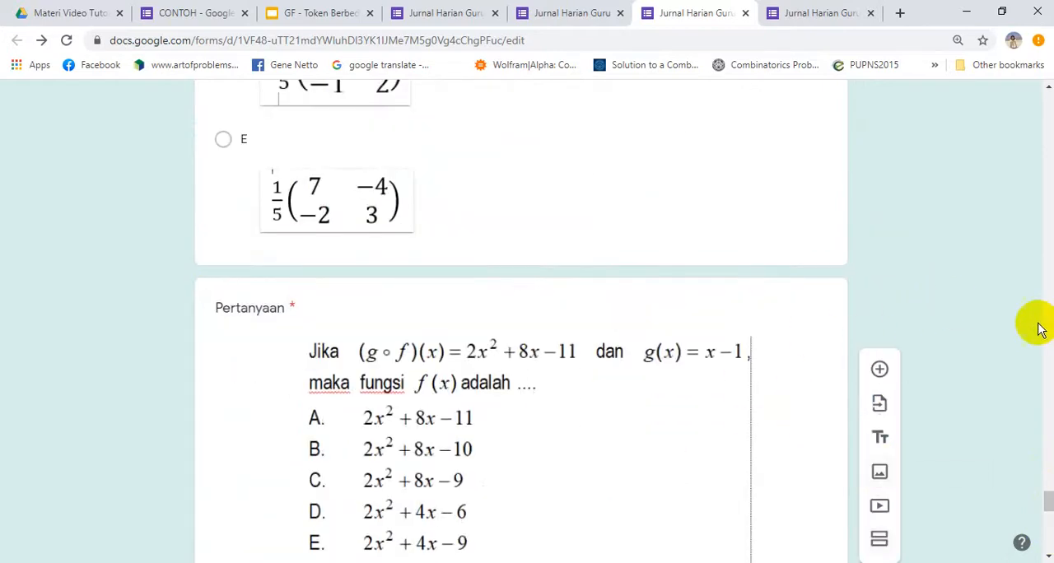
mouse_move(1046, 500)
mouse_down()
mouse_move(1049, 469)
mouse_move(1048, 511)
mouse_up()
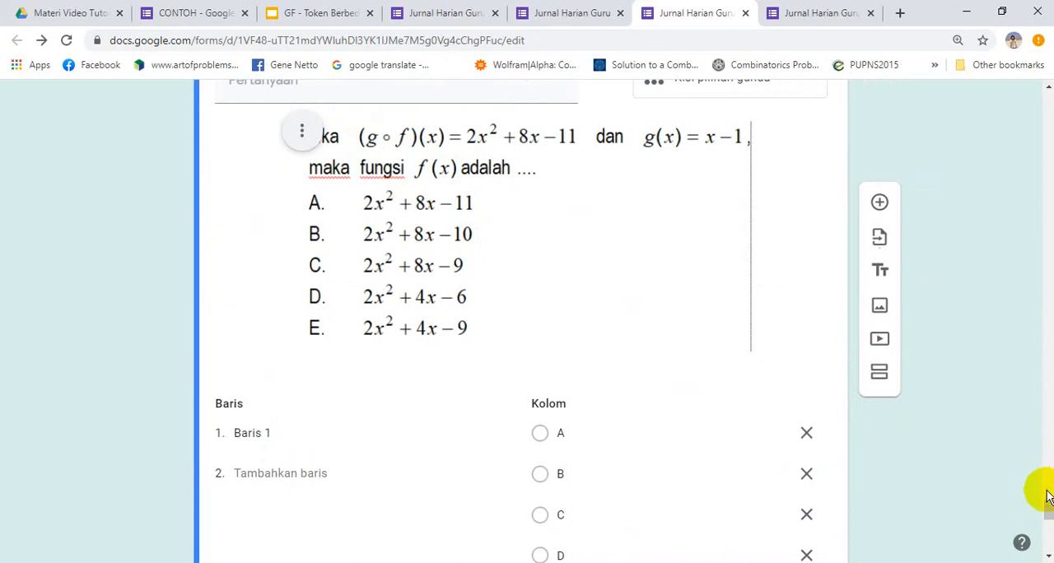
Add a section after the matrix inverse question and title it "Evaluasi Materi Fungsi Komposisi dan Fungsi Invers"
drag(1048, 511, 1043, 487)
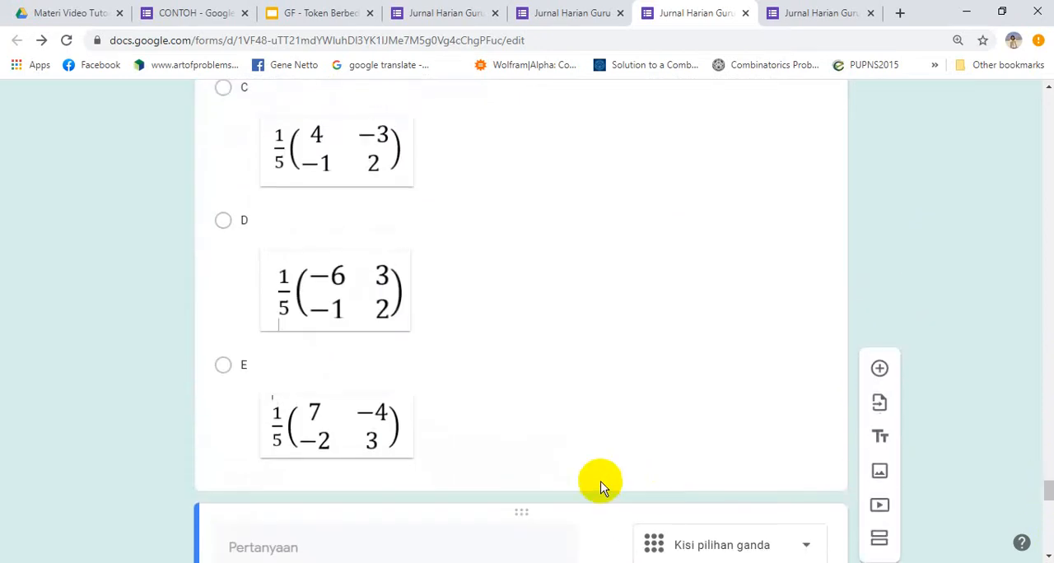
click(363, 435)
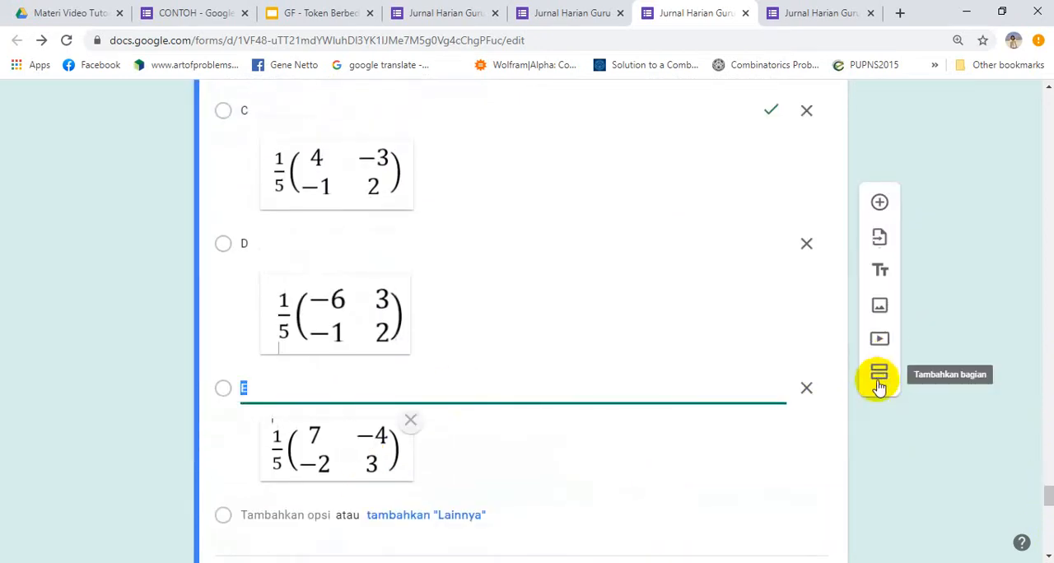
click(879, 378)
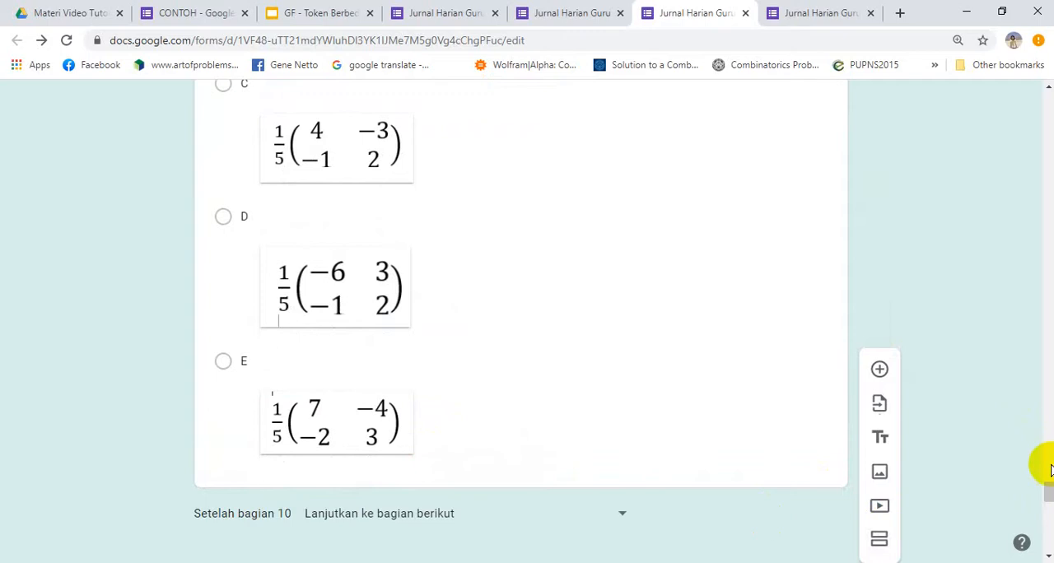
drag(1050, 494, 1051, 509)
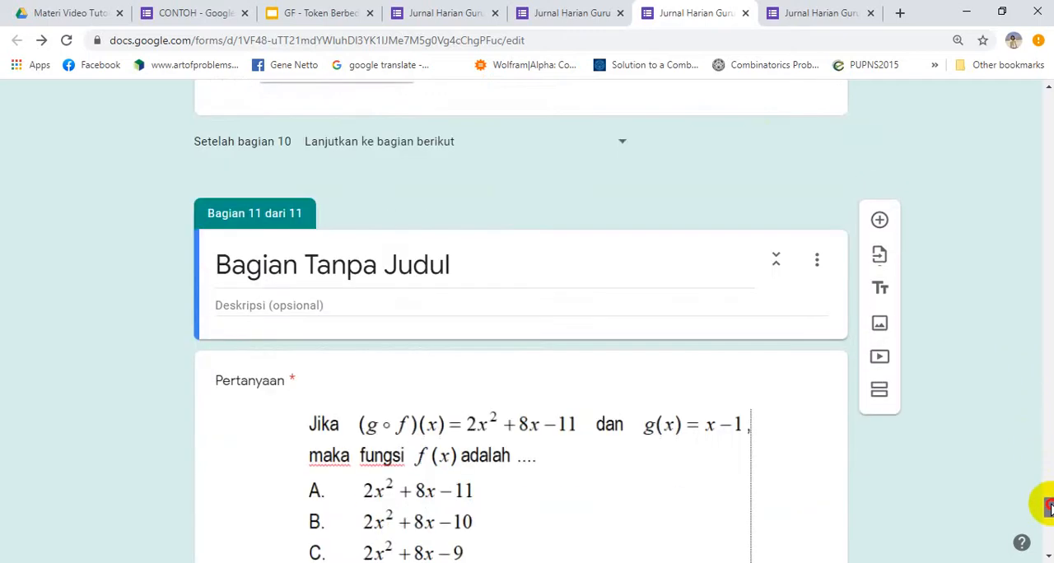
click(351, 272)
text(E)
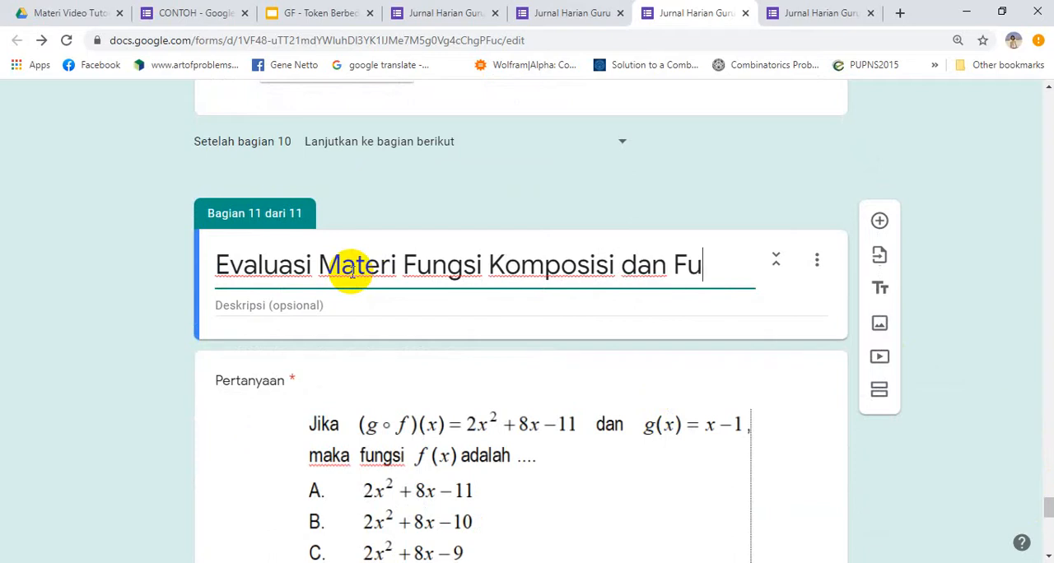
text(Invers)
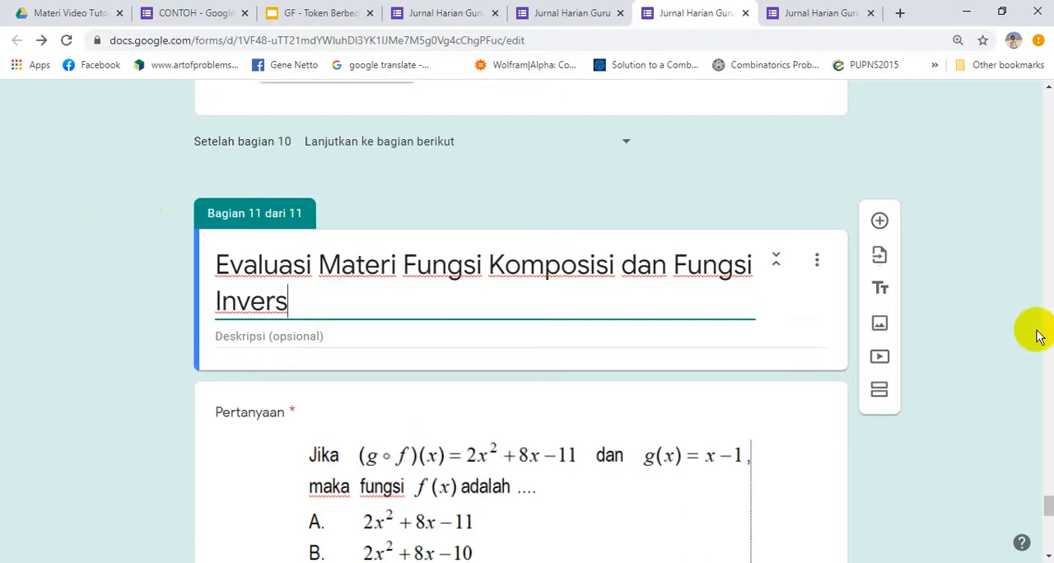
Reload the respondent view of Jurnal Harian Guru Matematika, discarding the old answers, and look over its first page
drag(1049, 509, 1028, 165)
click(815, 12)
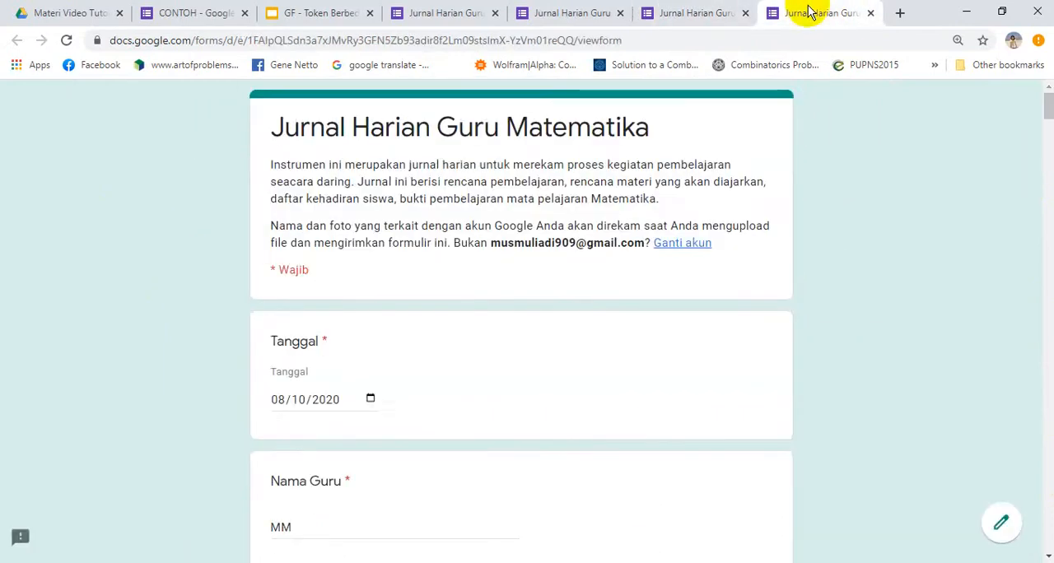
click(65, 42)
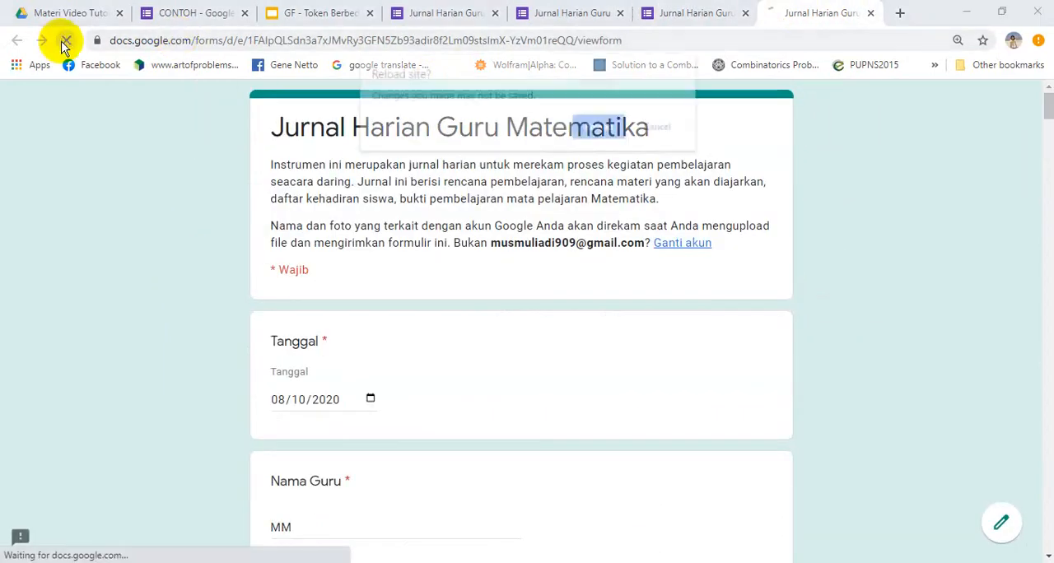
click(600, 127)
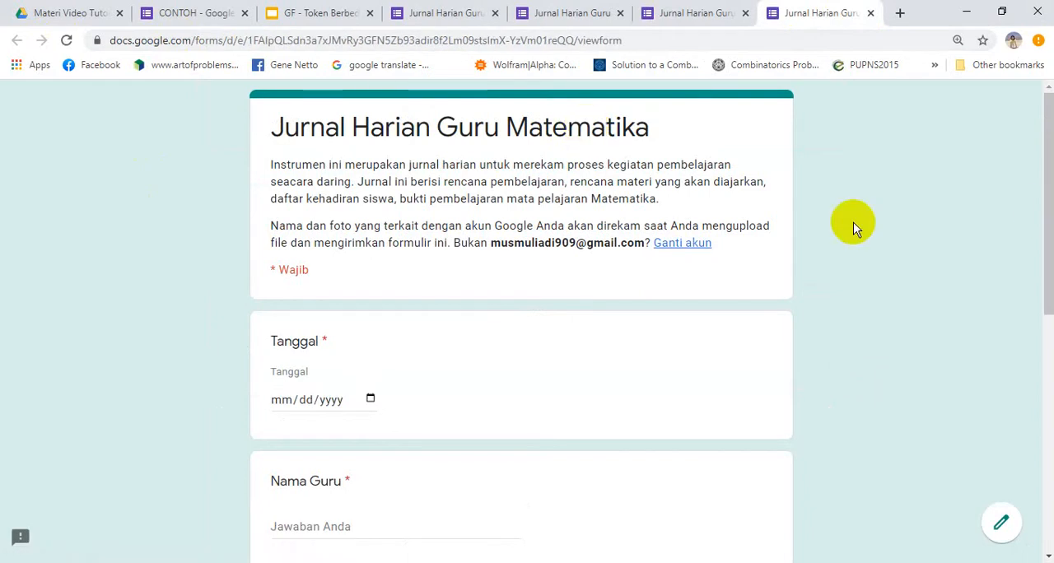
drag(1048, 118, 1048, 363)
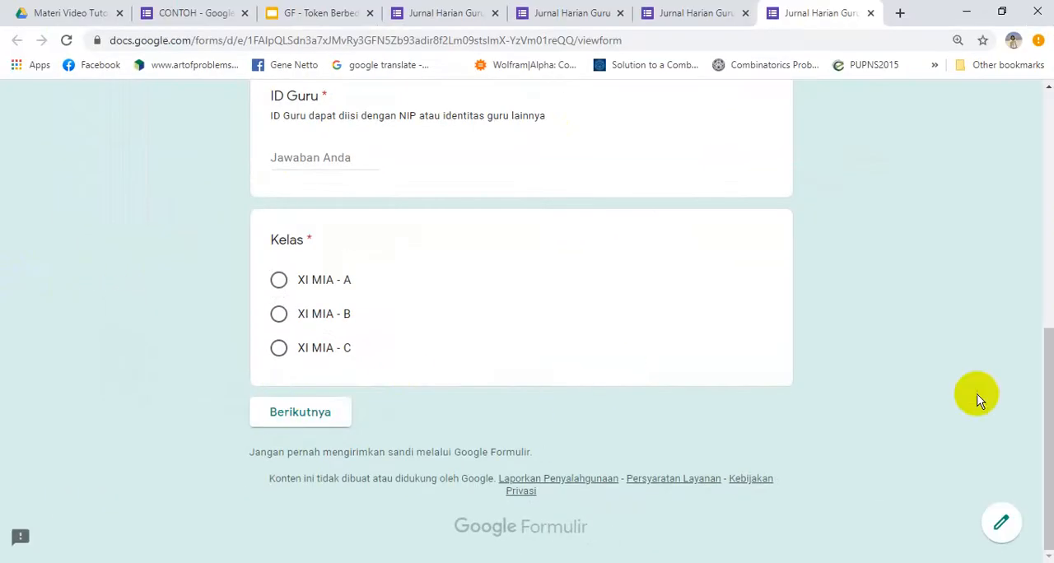
drag(1049, 382, 1051, 228)
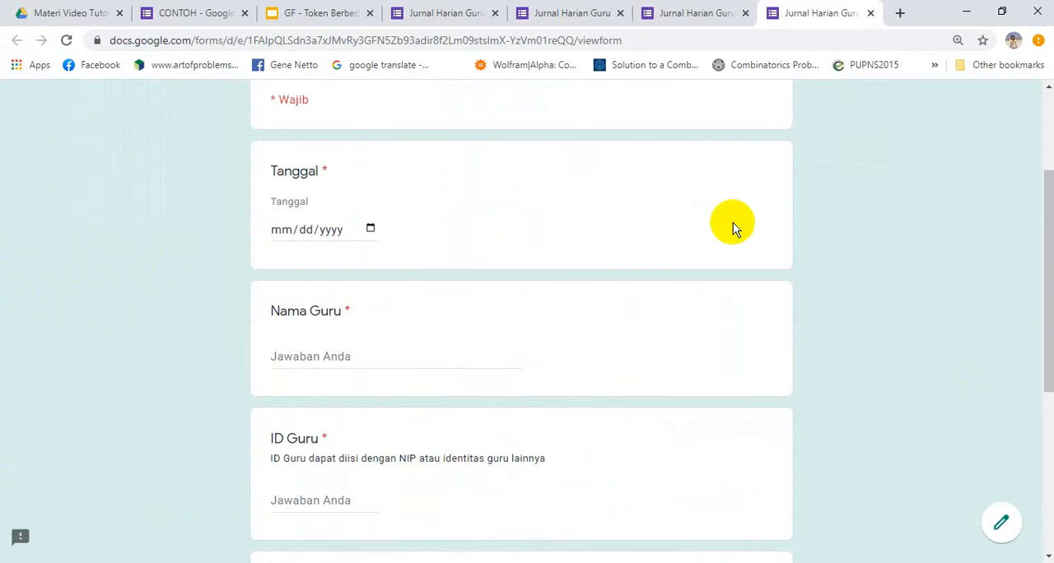
Fill in the date 08/10/2020, the teacher's name and ID, choose class XI MIA - A, and continue to the following page
click(371, 228)
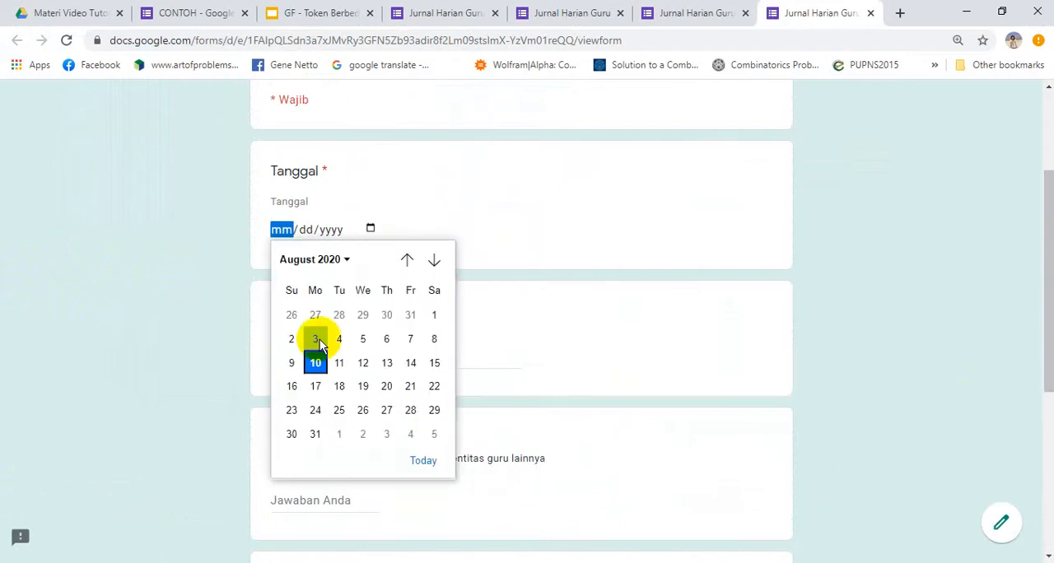
click(315, 363)
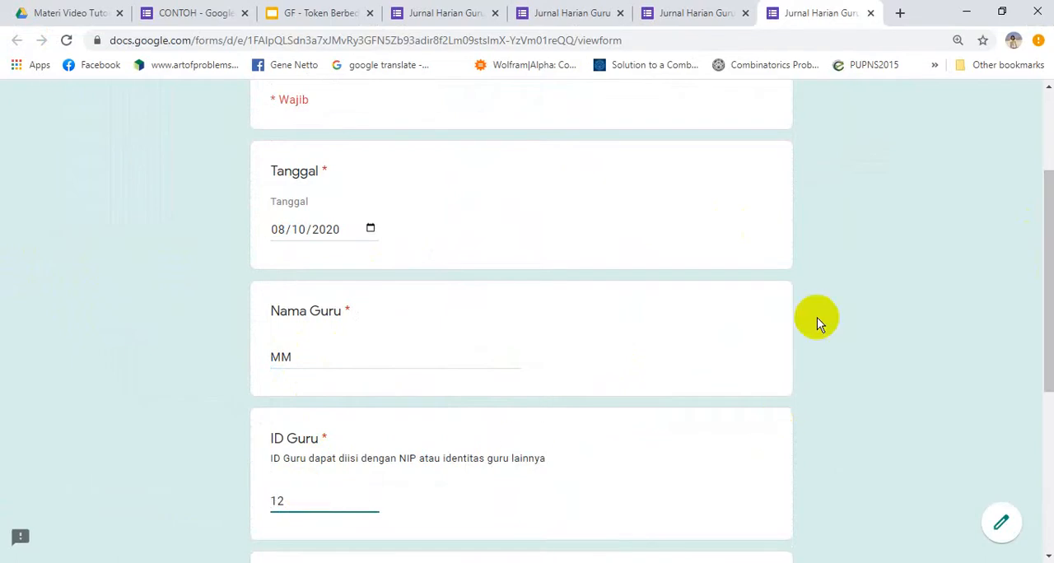
drag(1043, 283, 1042, 424)
click(279, 305)
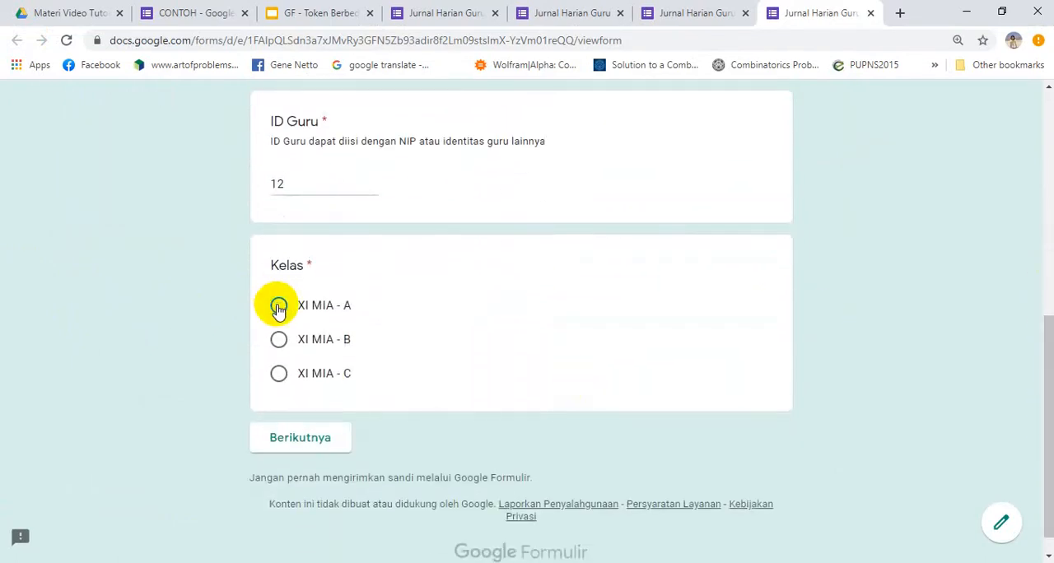
click(317, 443)
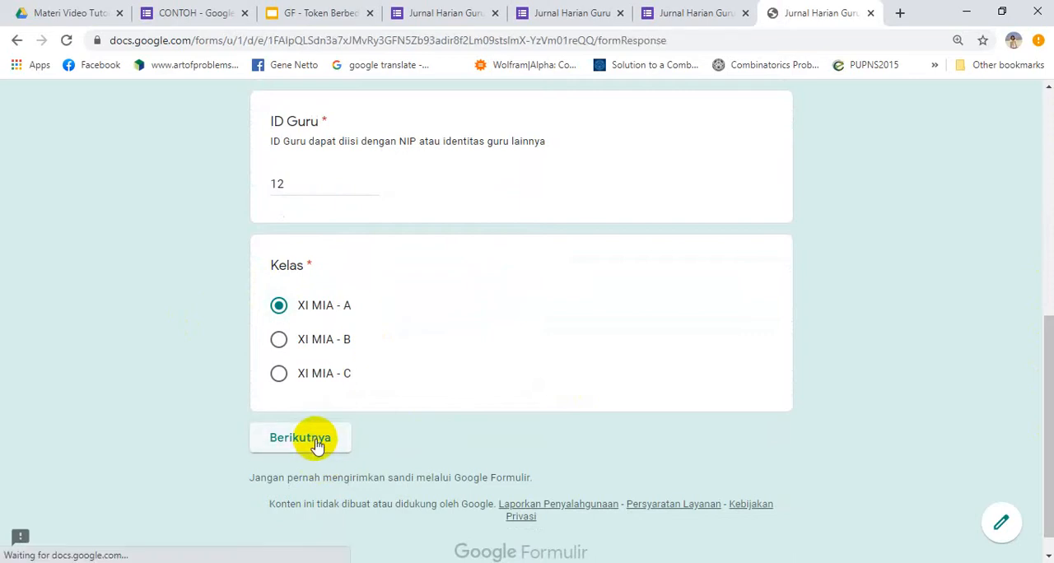
Compare the end of the attendance page with the same page of the example Jurnal Harian Guru form
drag(1050, 202, 1051, 357)
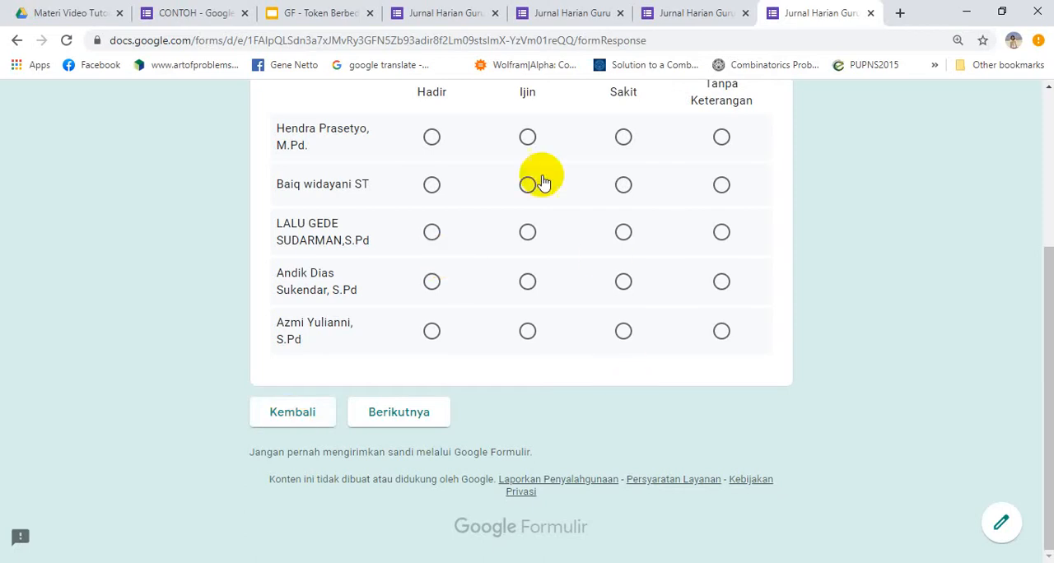
click(435, 14)
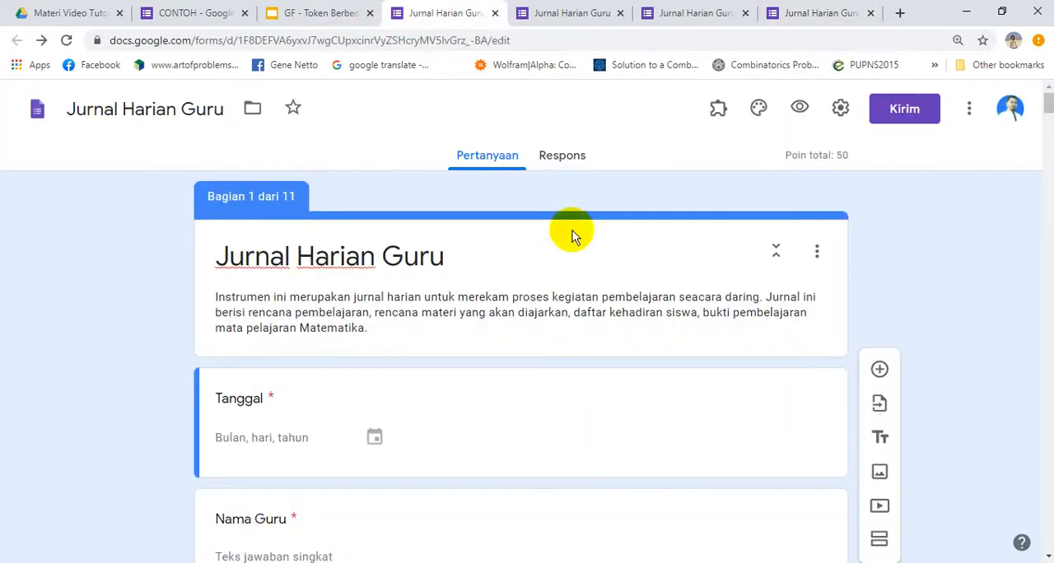
click(600, 13)
drag(1050, 188, 1051, 276)
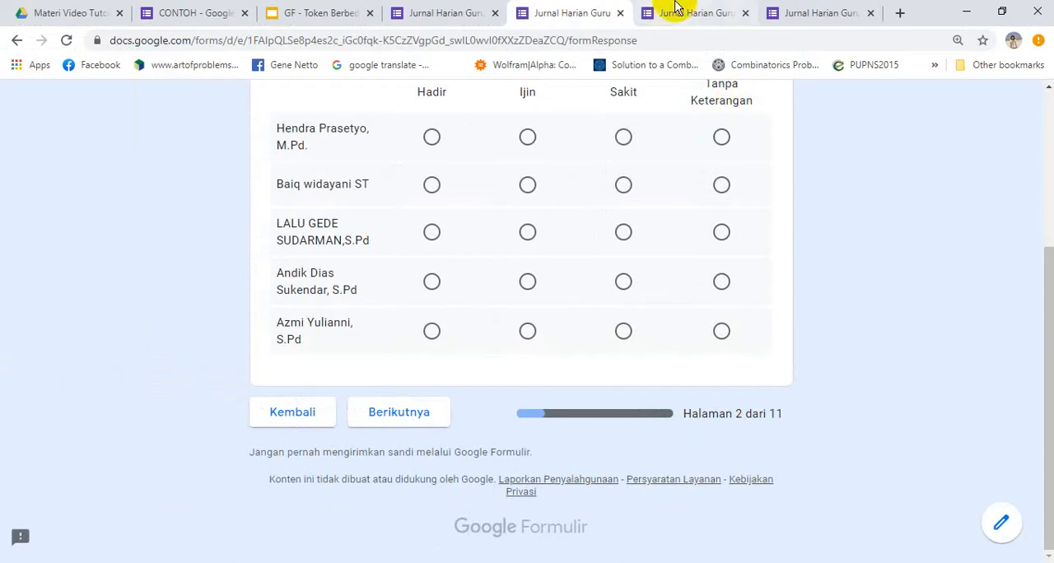
Enable "Tampilkan status progres" in the presentation settings of Jurnal Harian Guru Matematika and save the settings
click(676, 10)
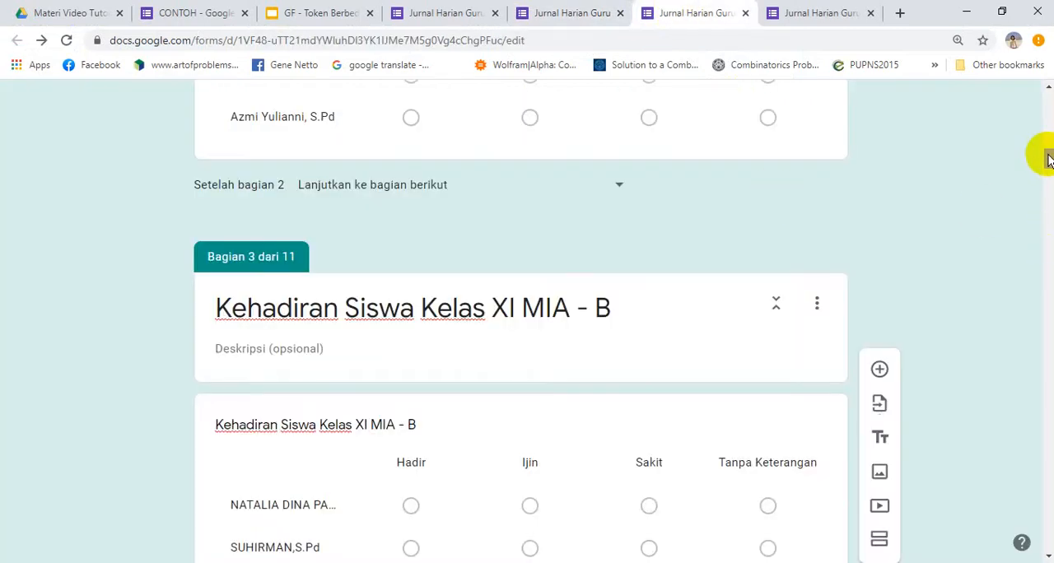
drag(1046, 155, 1046, 97)
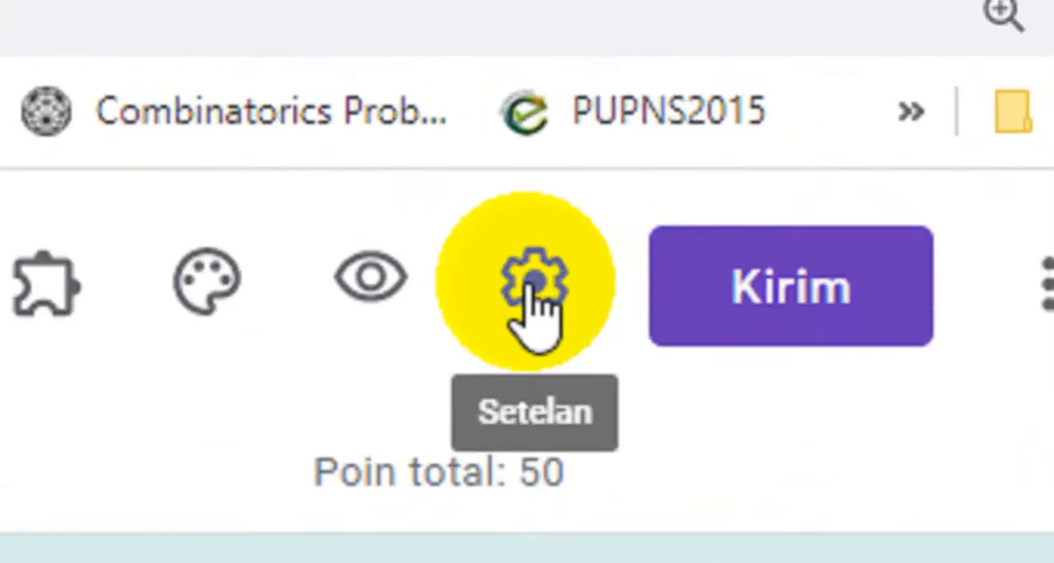
click(528, 284)
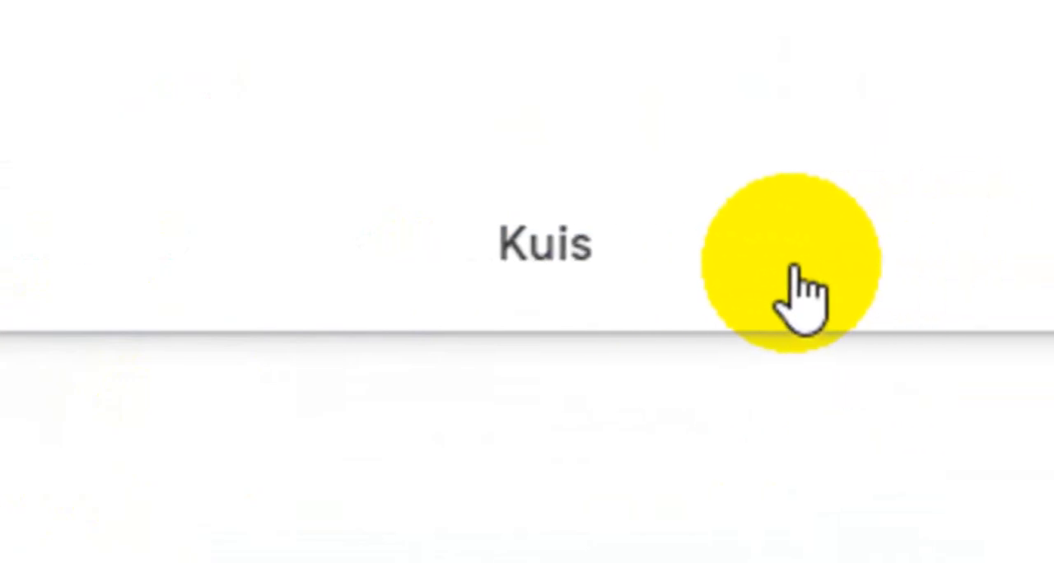
click(276, 264)
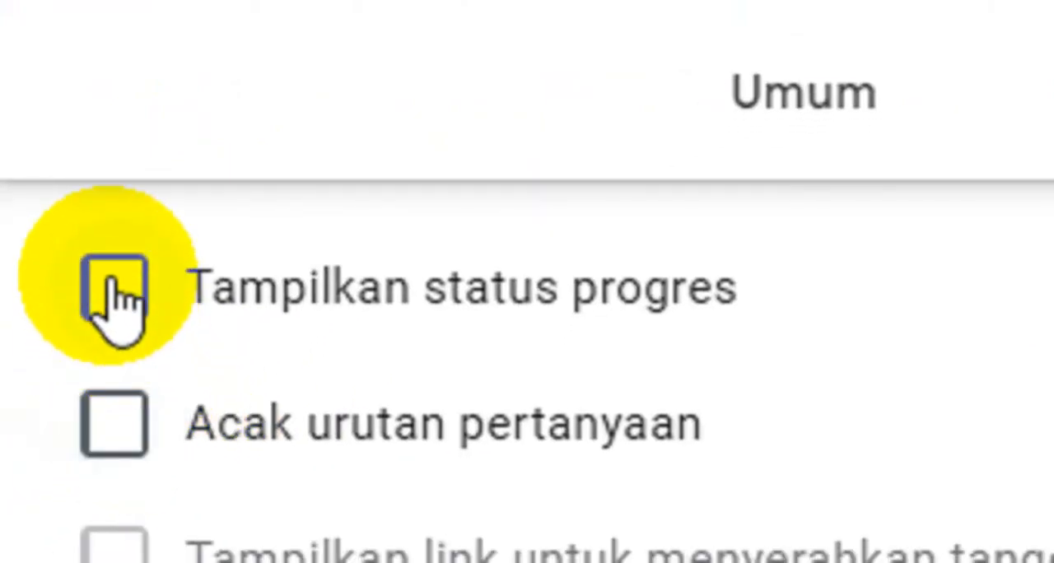
click(114, 288)
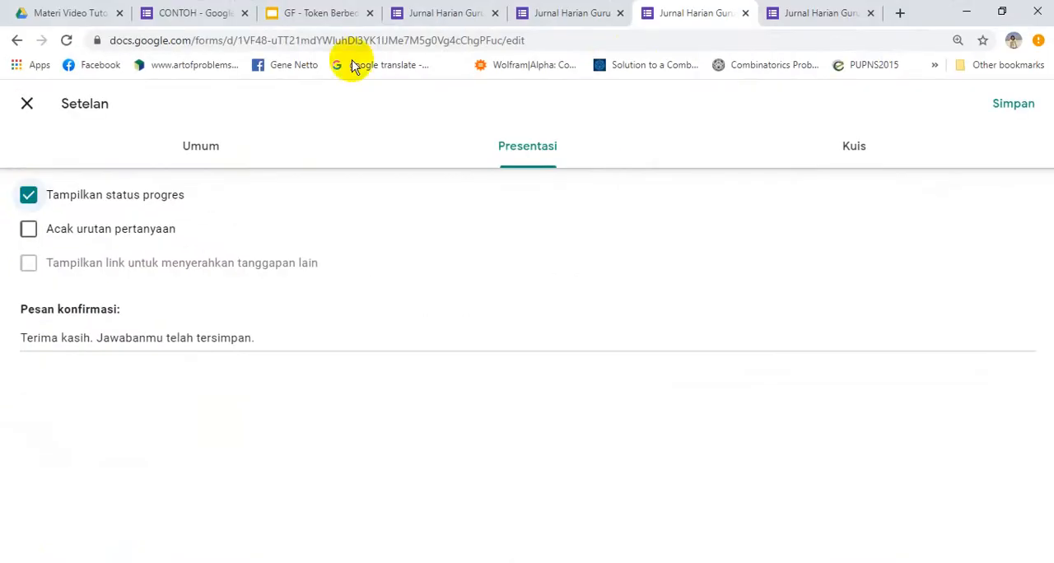
click(1011, 104)
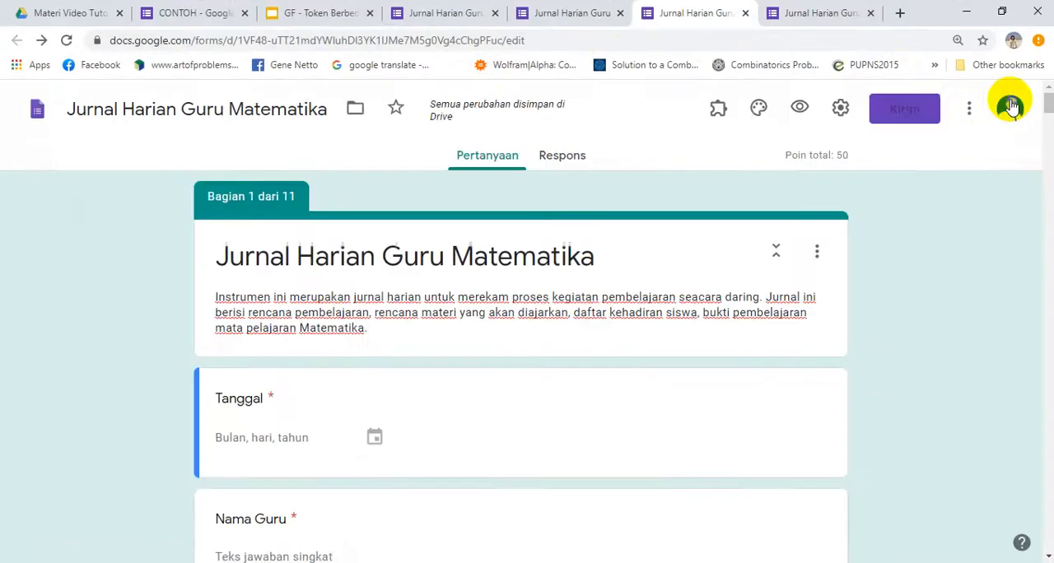
Reload the respondent view of the form with the saved settings, discarding the trial answers
click(803, 15)
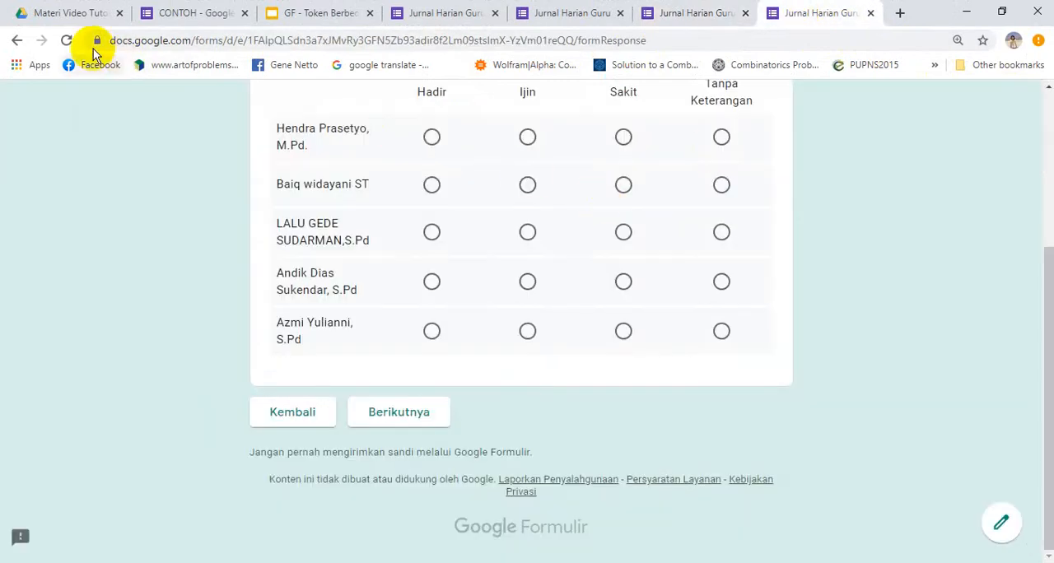
click(66, 40)
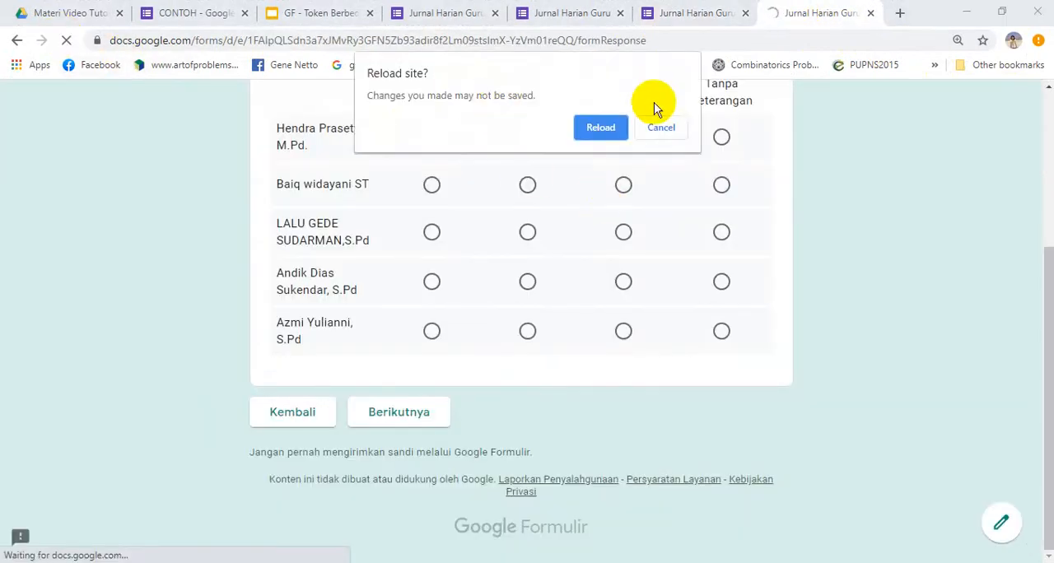
click(607, 126)
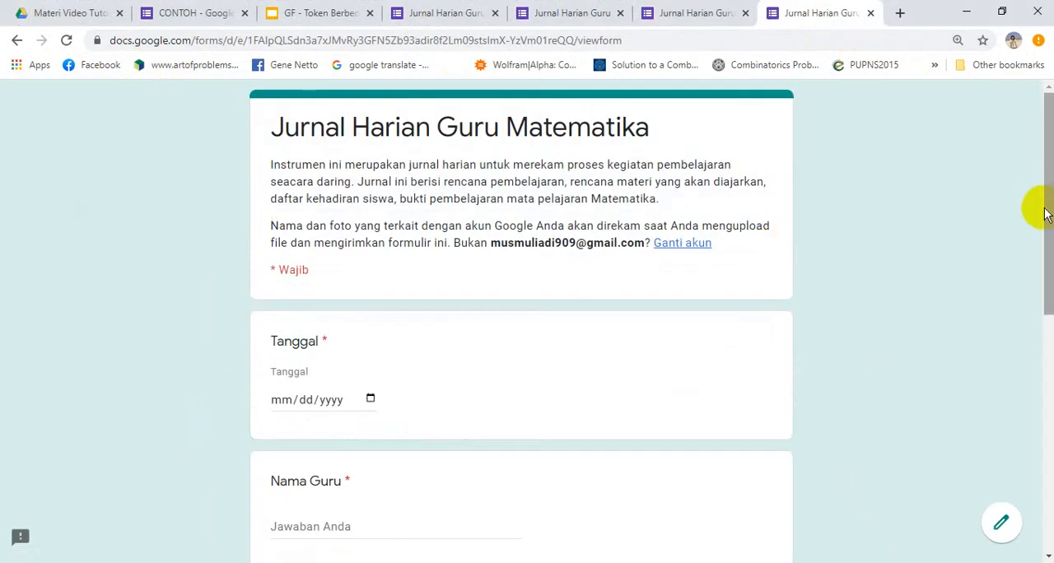
Examine the progress bar at the end of the first page of the Jurnal Harian Guru Matematika respondent view
drag(1046, 214, 1046, 503)
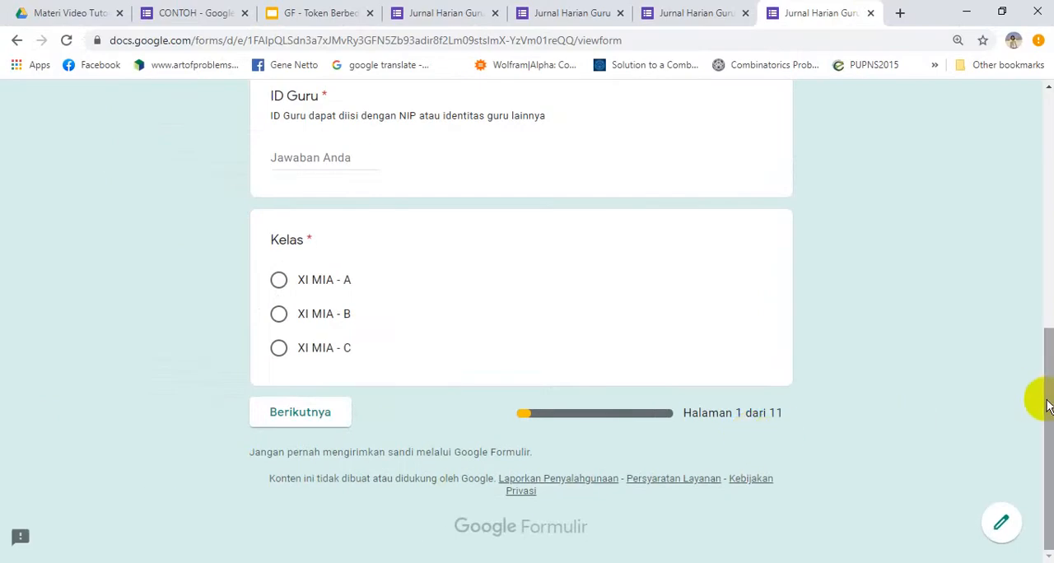
drag(1047, 401, 1039, 152)
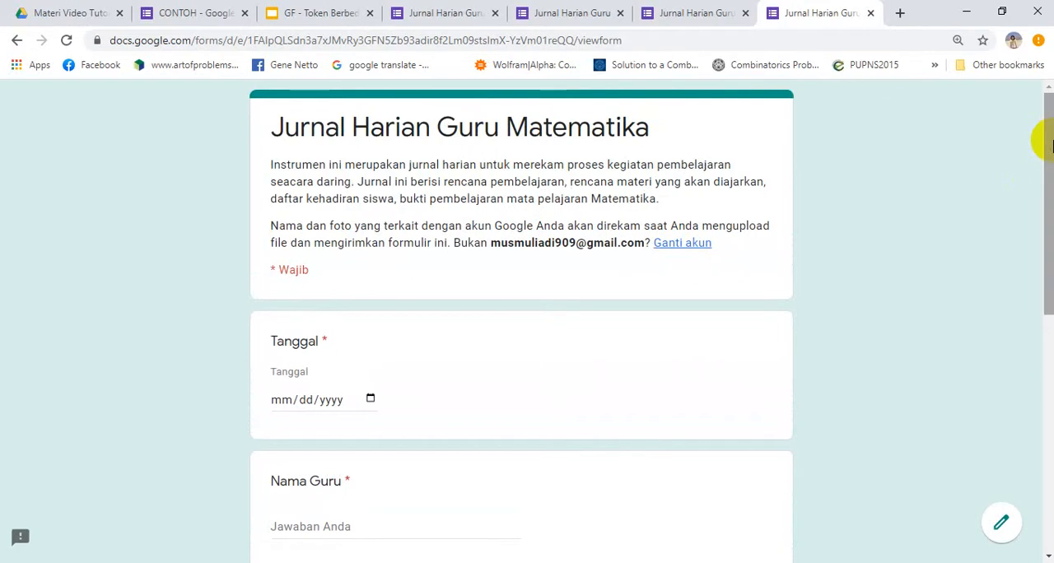
mouse_move(1053, 146)
mouse_down()
mouse_move(1052, 384)
mouse_move(1038, 266)
mouse_move(1044, 142)
mouse_up()
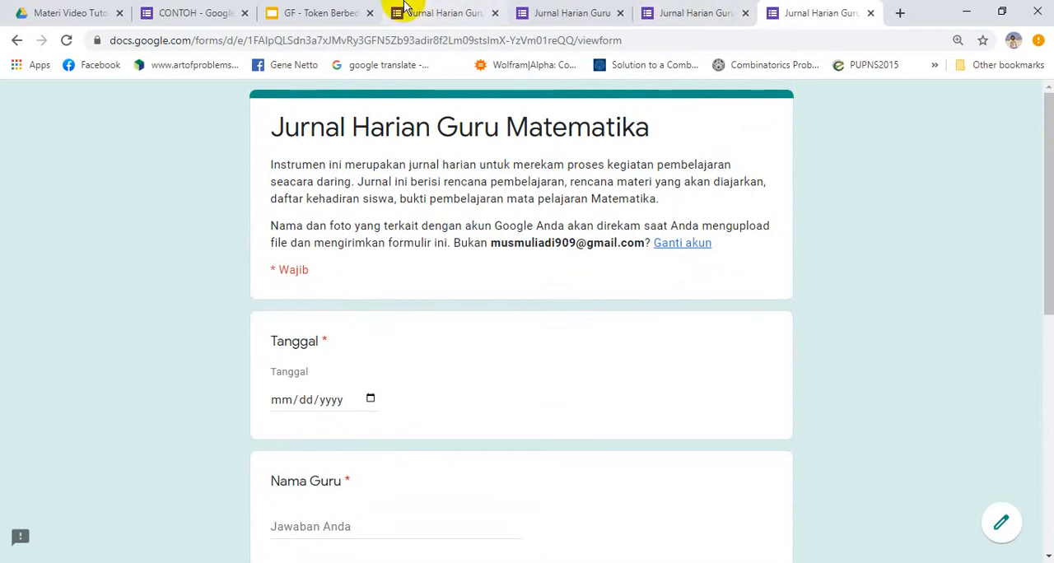
Switch to Google Drive and open the Materi GF folder in Drive Saya
click(59, 11)
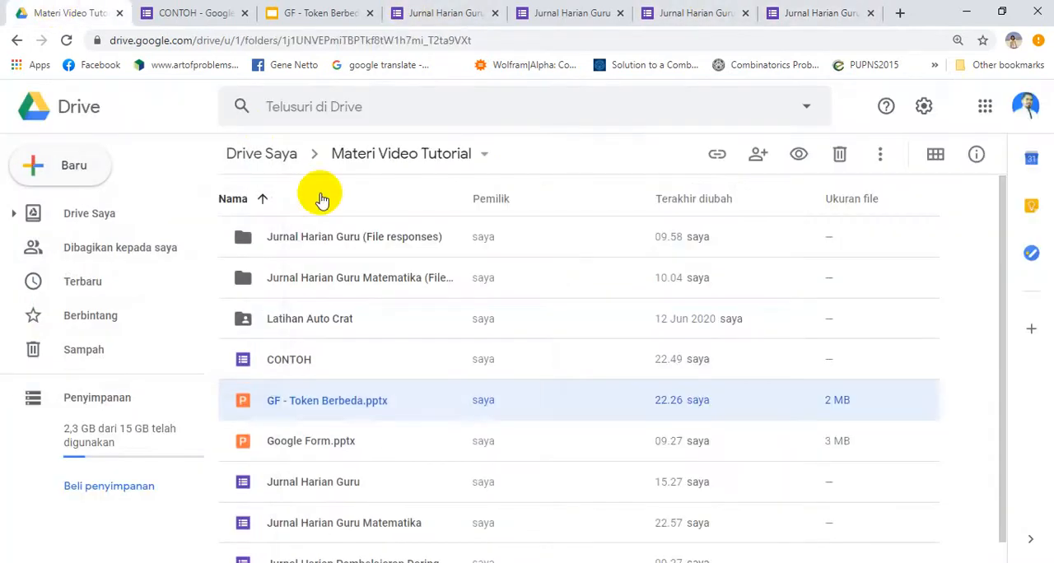
click(272, 161)
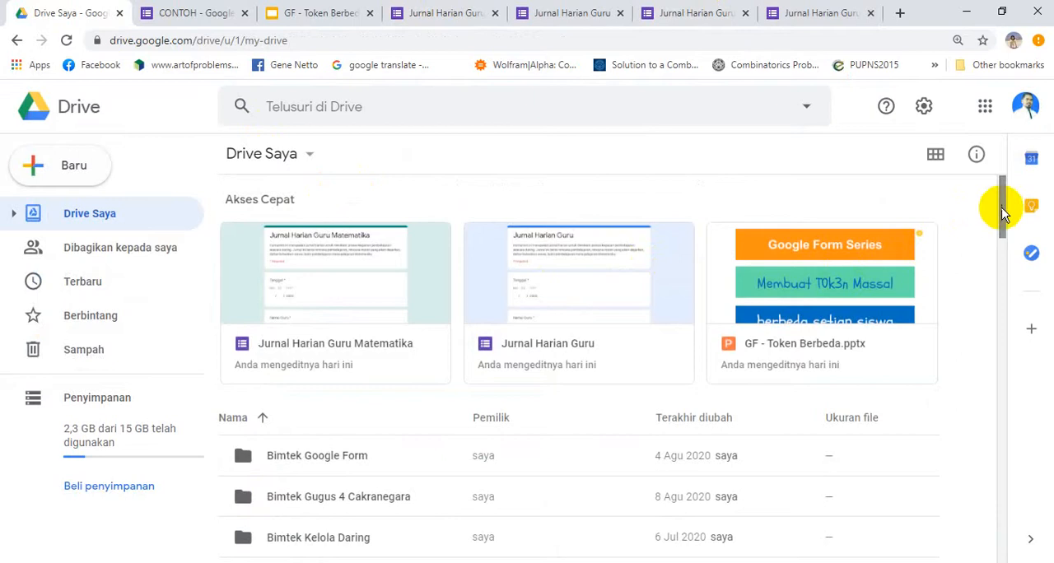
drag(1000, 207, 1013, 321)
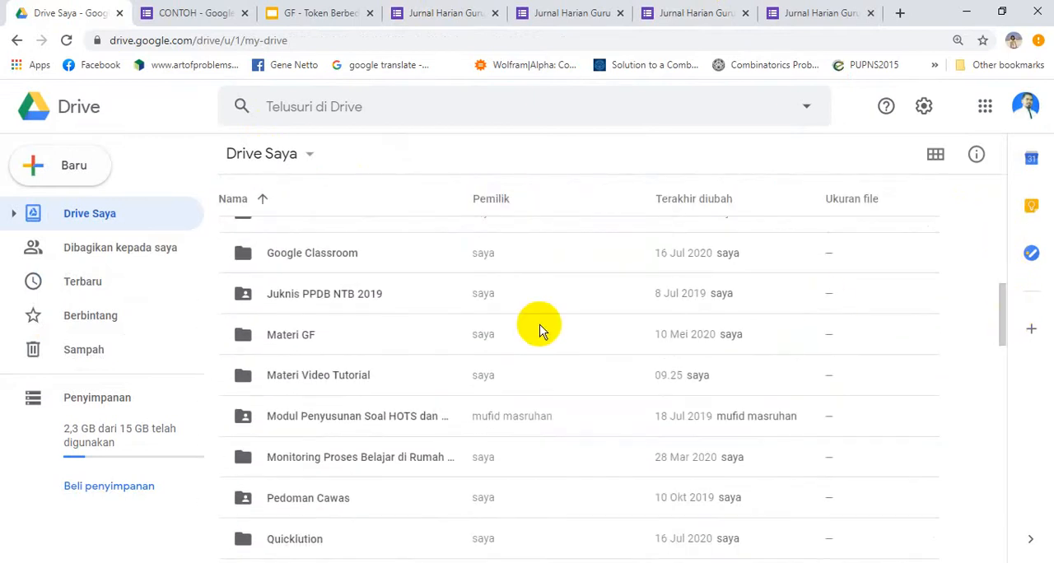
double_click(318, 338)
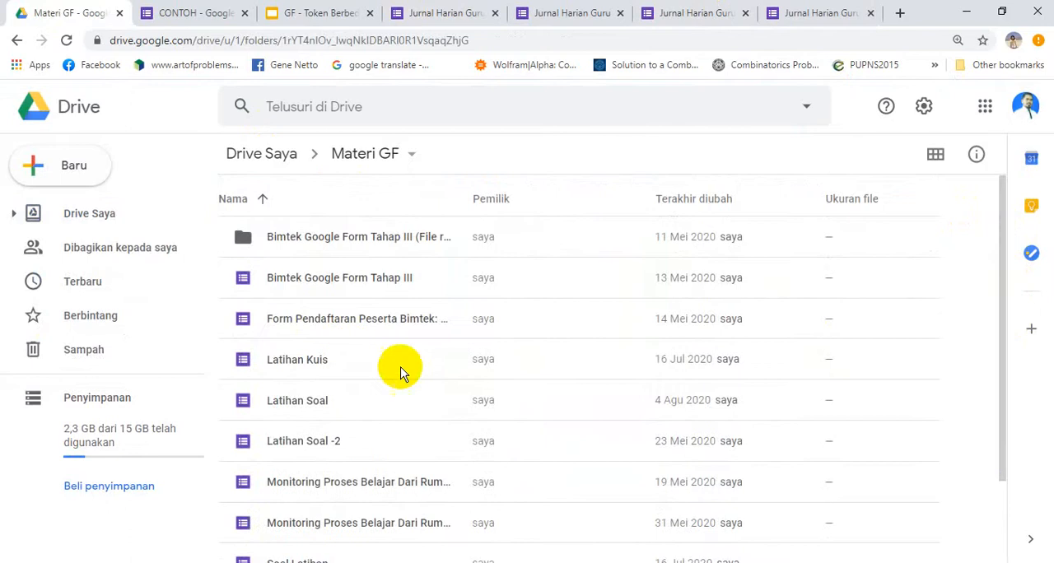
Open the Latihan Kuis form, look through its questions and close it again
click(317, 362)
double_click(316, 361)
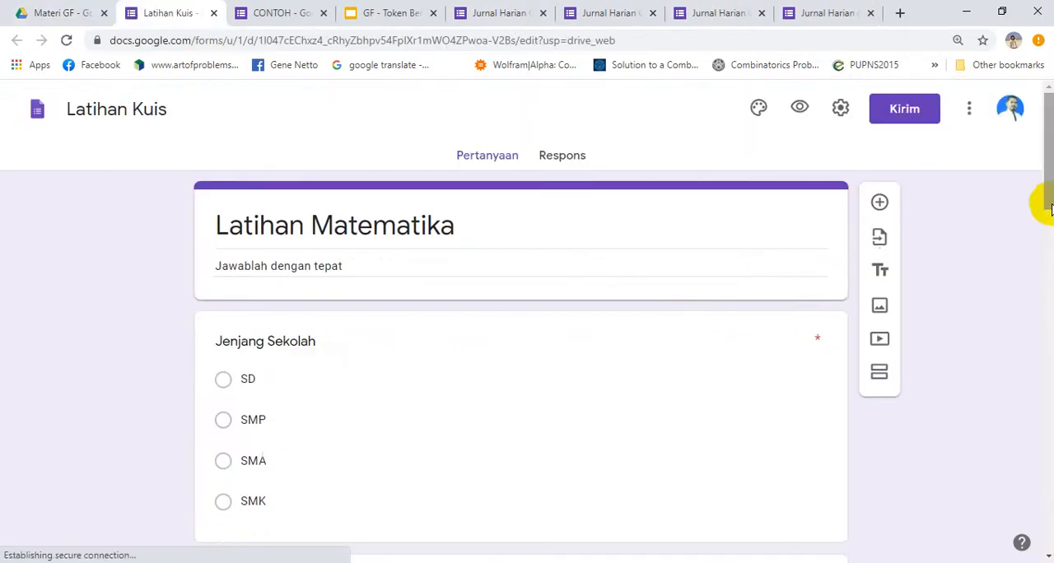
drag(1048, 177, 1048, 515)
drag(1048, 437, 1017, 179)
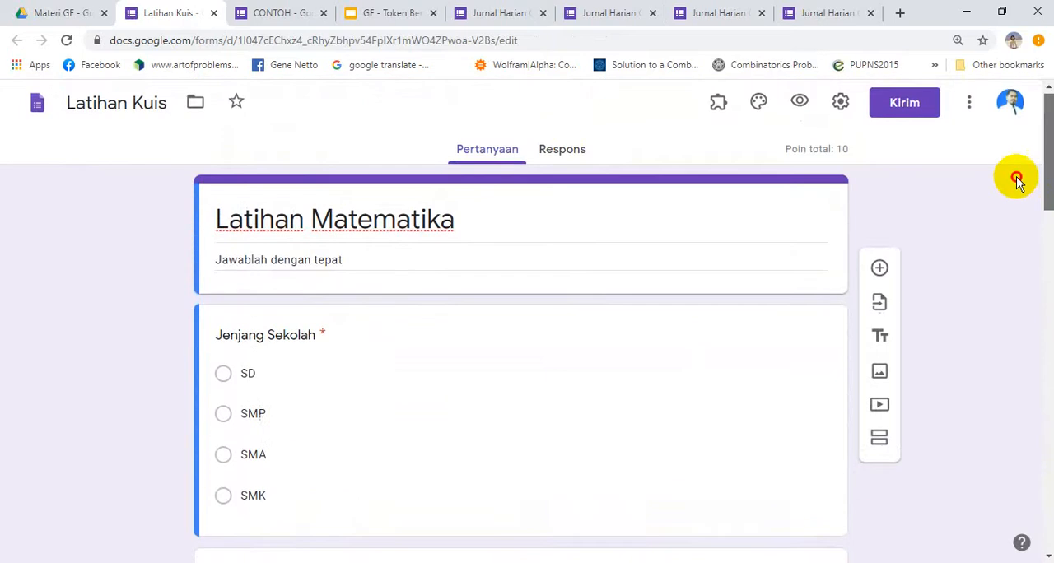
click(215, 13)
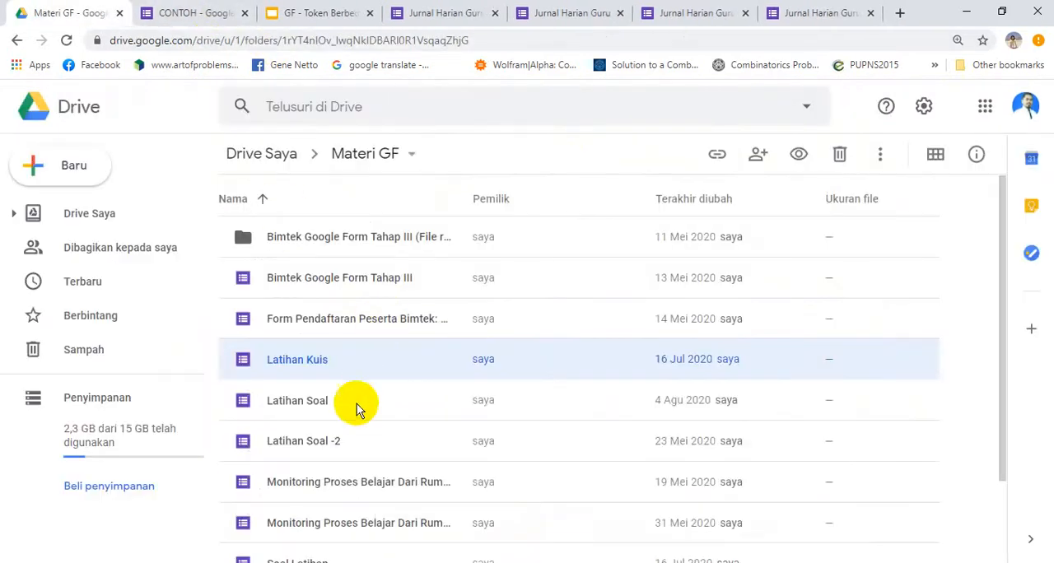
Open the Latihan Soal form from the Materi GF folder, check its opening section and close it
double_click(318, 404)
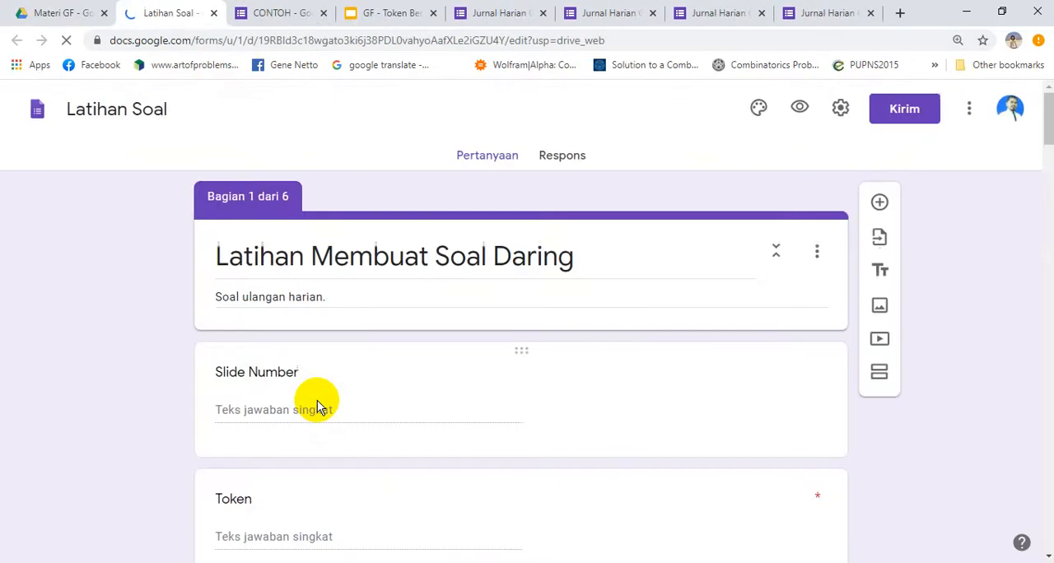
mouse_move(1043, 123)
mouse_down()
mouse_move(1051, 162)
mouse_move(1044, 122)
mouse_up()
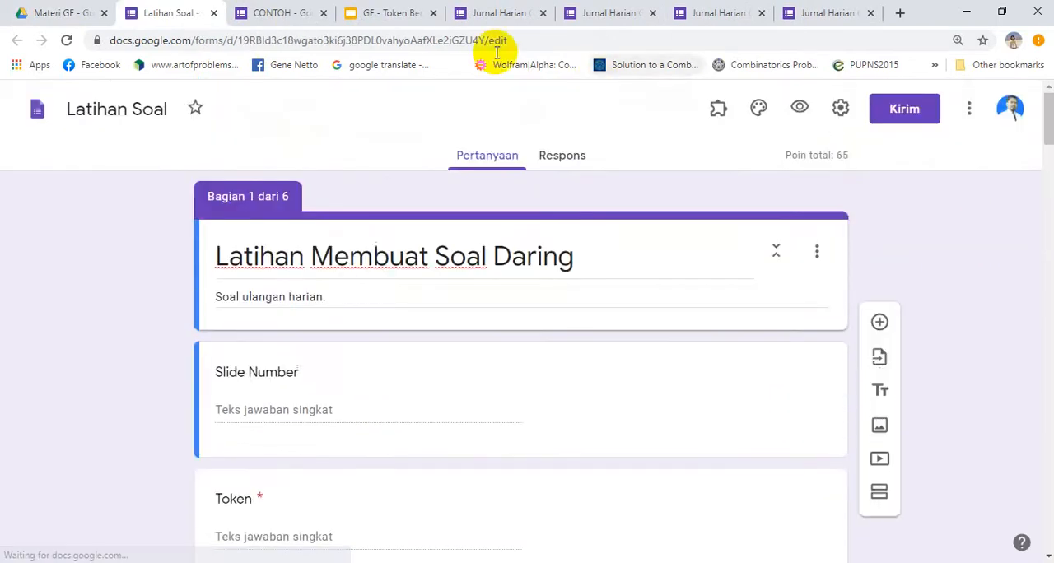
click(213, 14)
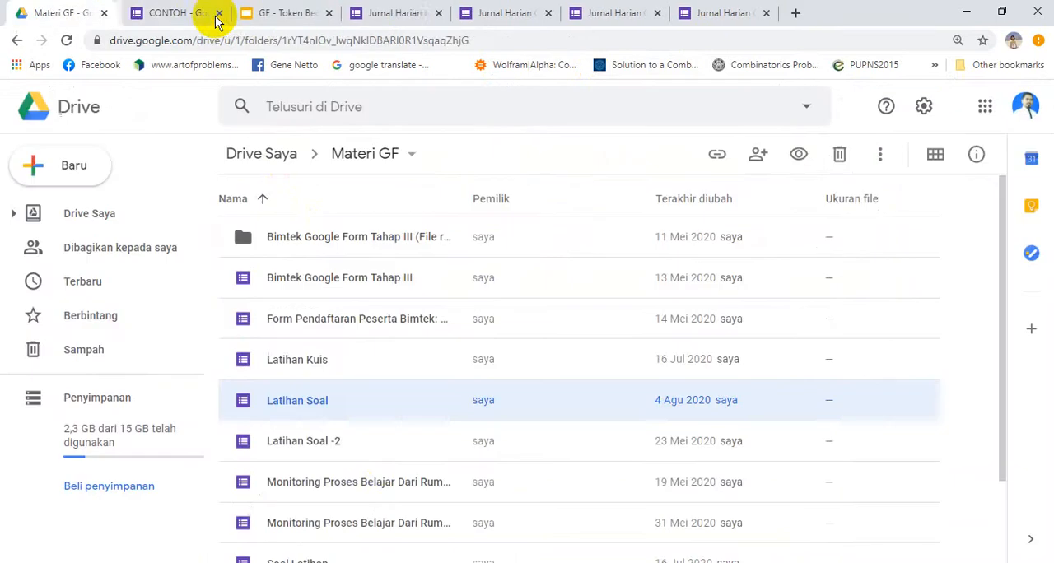
Open the Latihan Soal -2 form from the Materi GF folder for editing
double_click(319, 443)
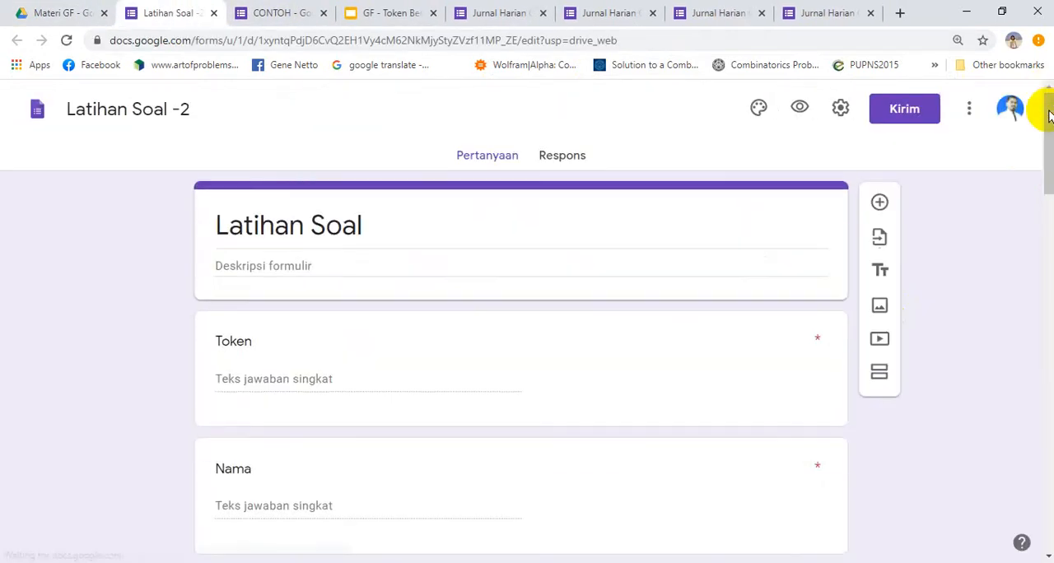
drag(1050, 115, 1036, 196)
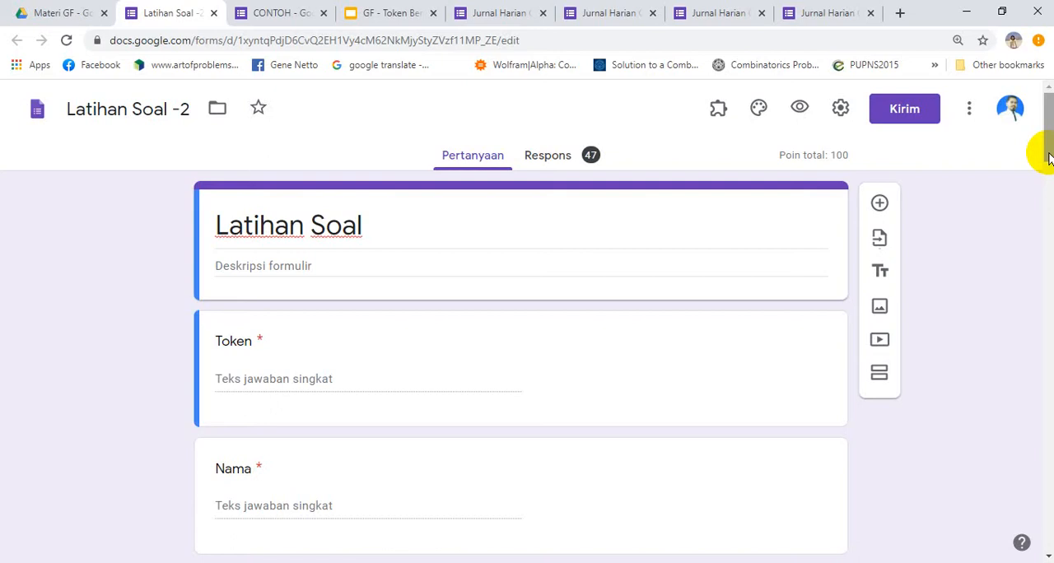
drag(1049, 138, 1049, 101)
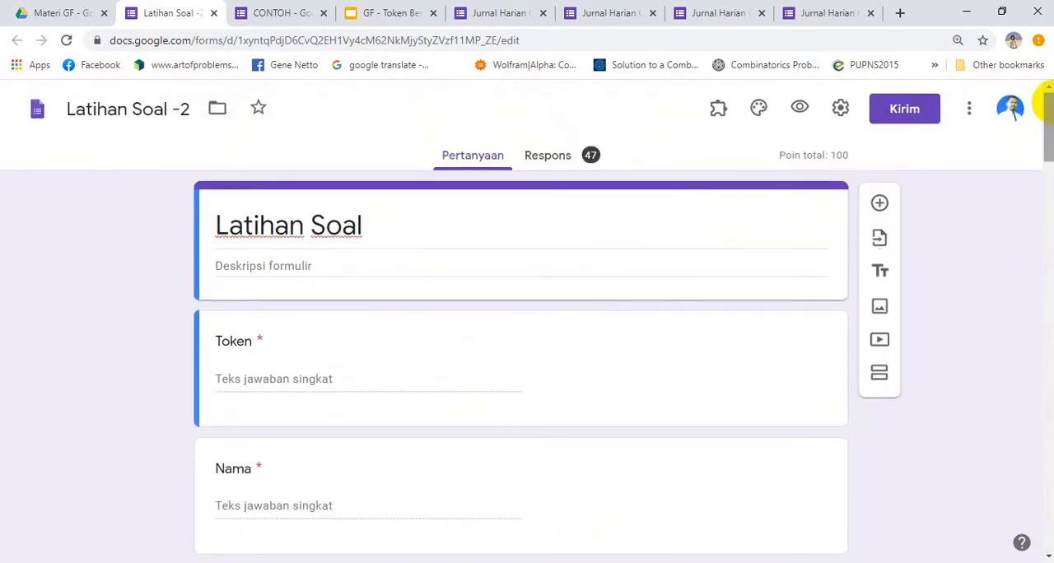
Check the presentation settings of Latihan Soal -2 and leave them without saving
click(840, 112)
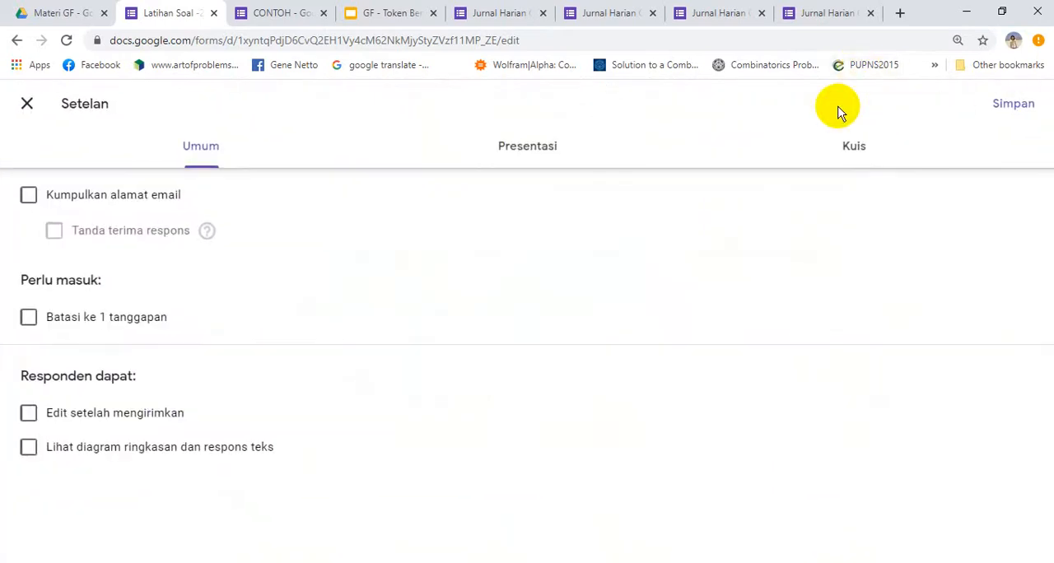
click(537, 151)
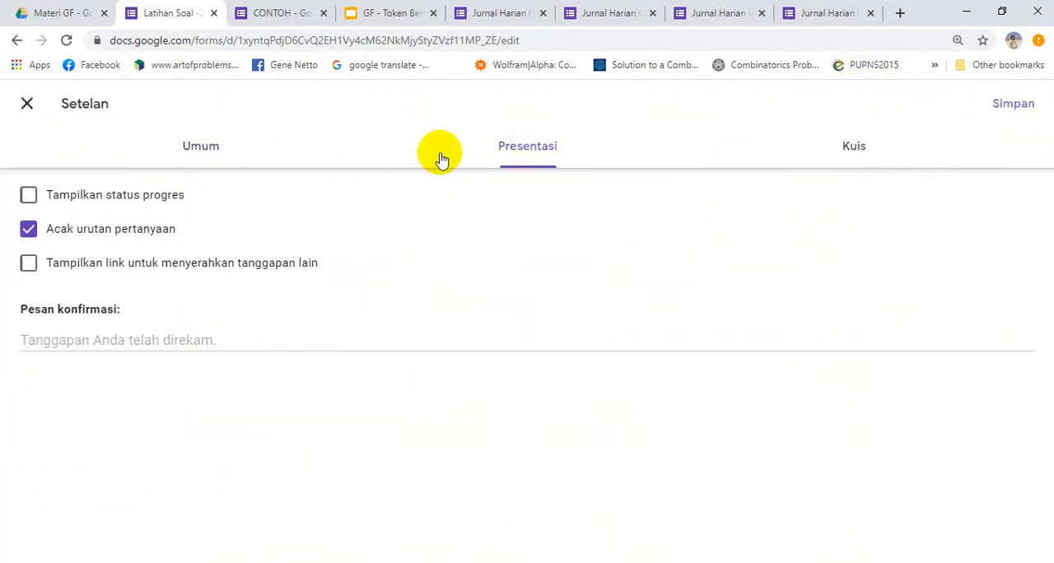
key(Escape)
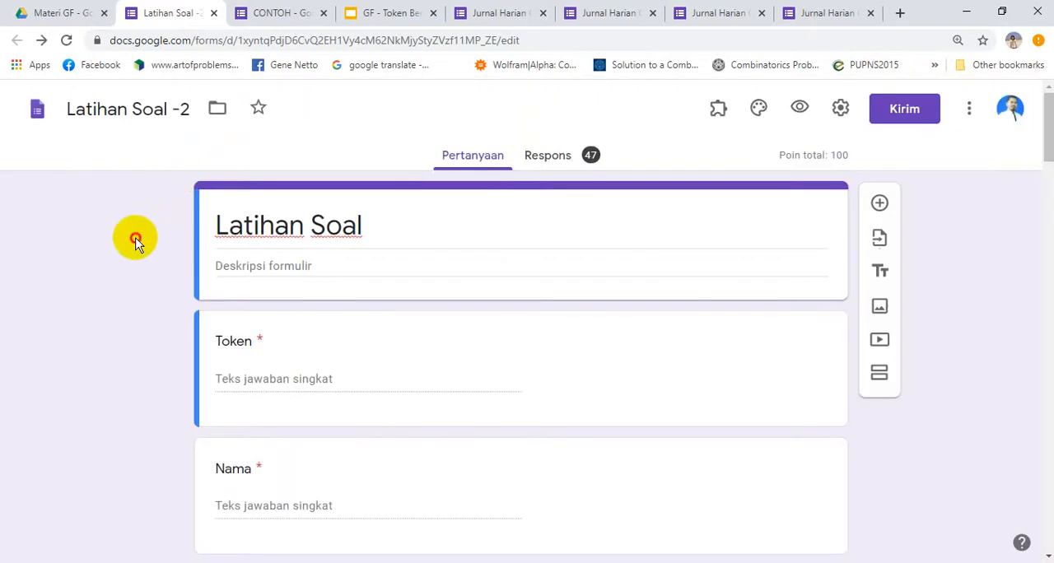
Examine the order of the Token, Nama, Kelas and image questions in the Latihan Soal -2 editor
scroll(136, 243, down, 2)
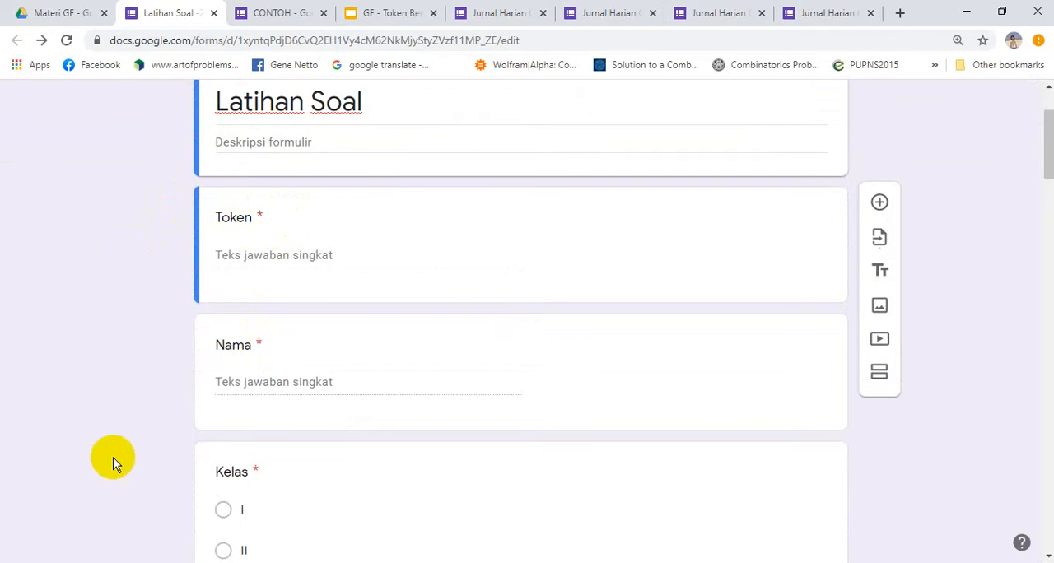
scroll(115, 464, down, 5)
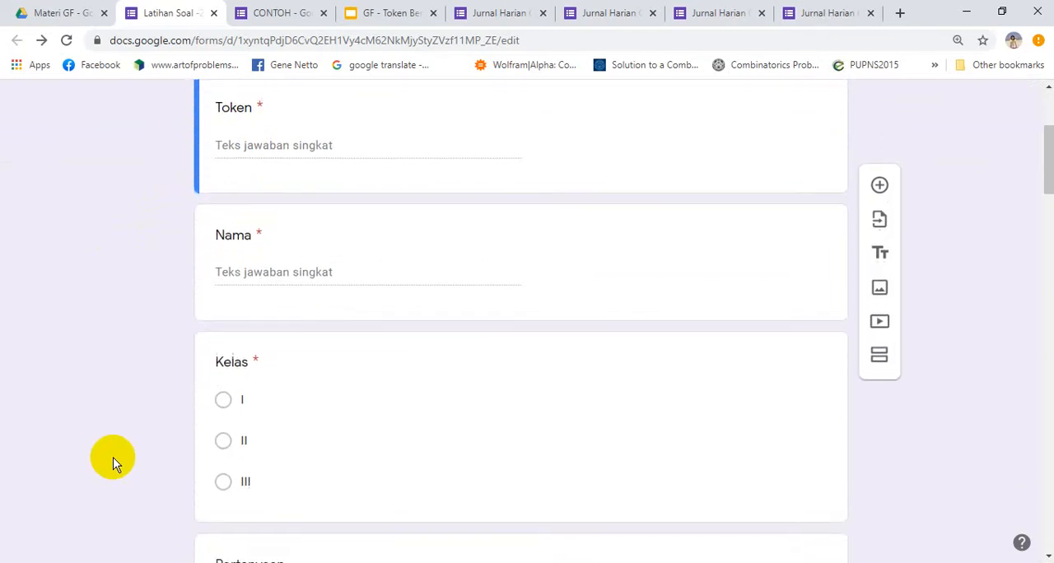
scroll(115, 464, down, 6)
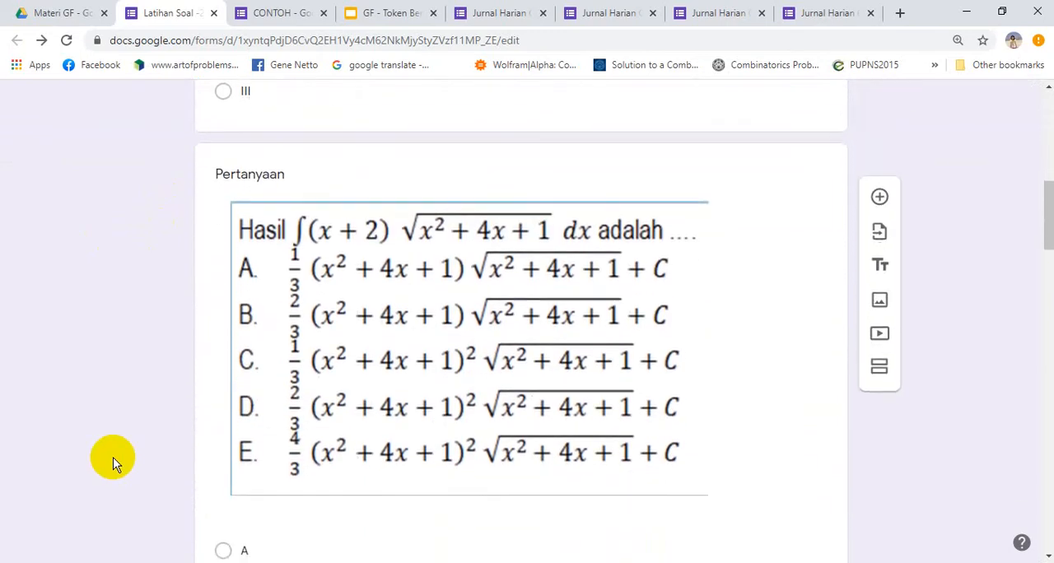
scroll(115, 464, down, 4)
scroll(115, 464, up, 10)
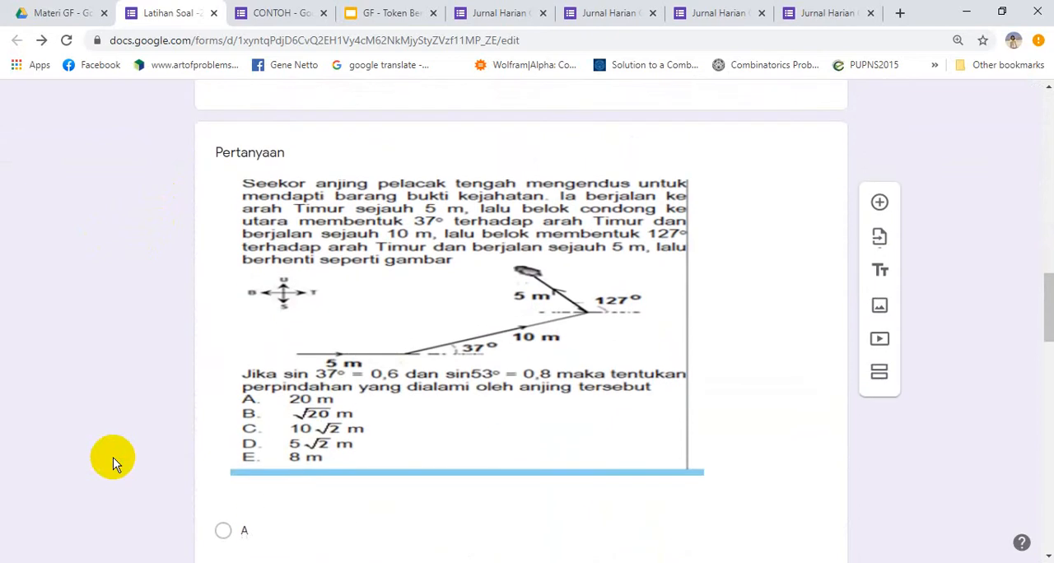
scroll(116, 463, up, 5)
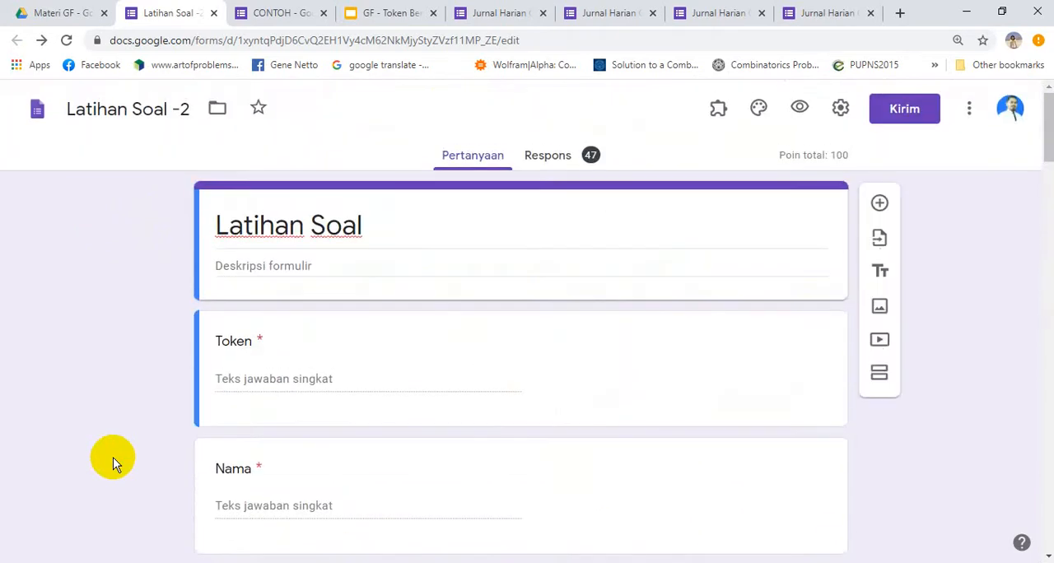
scroll(175, 365, down, 3)
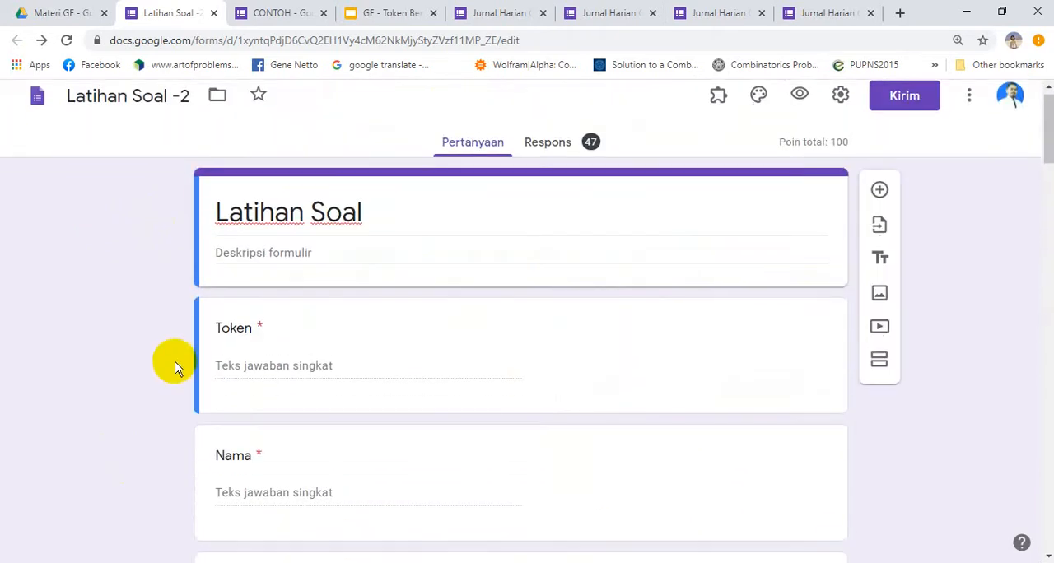
scroll(174, 362, down, 2)
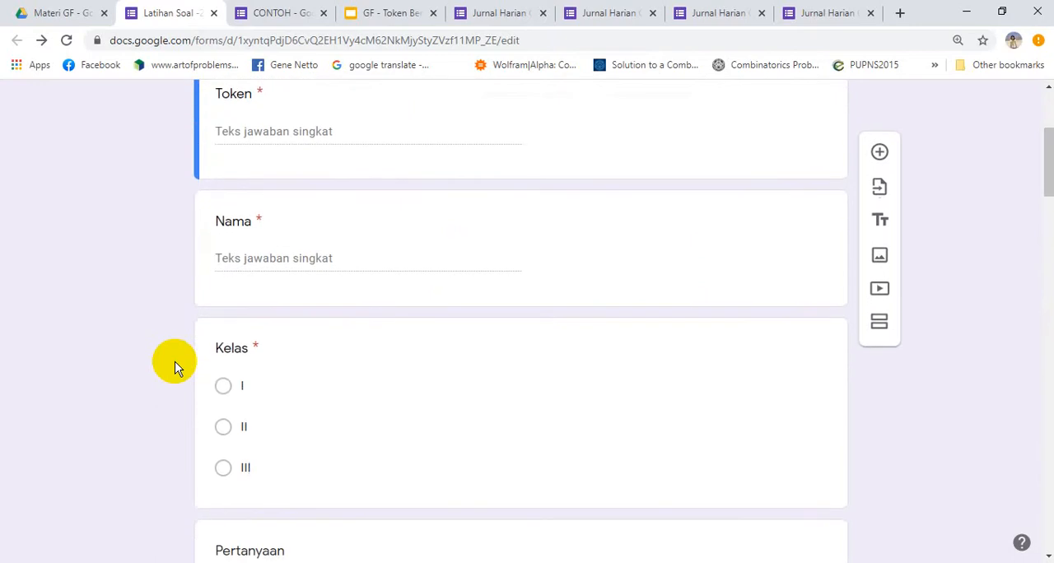
scroll(175, 361, down, 6)
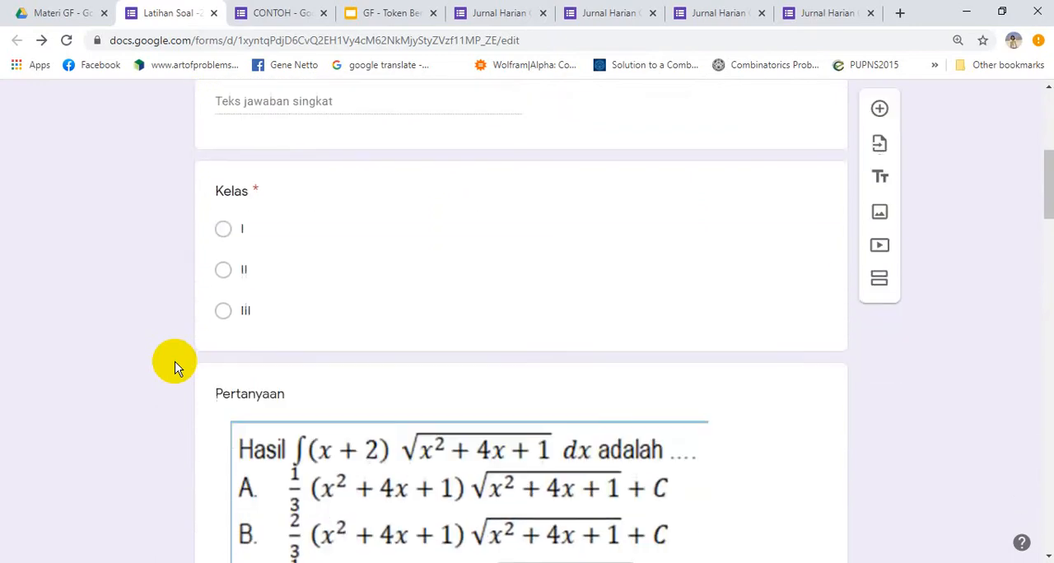
scroll(175, 361, up, 1)
scroll(174, 362, up, 10)
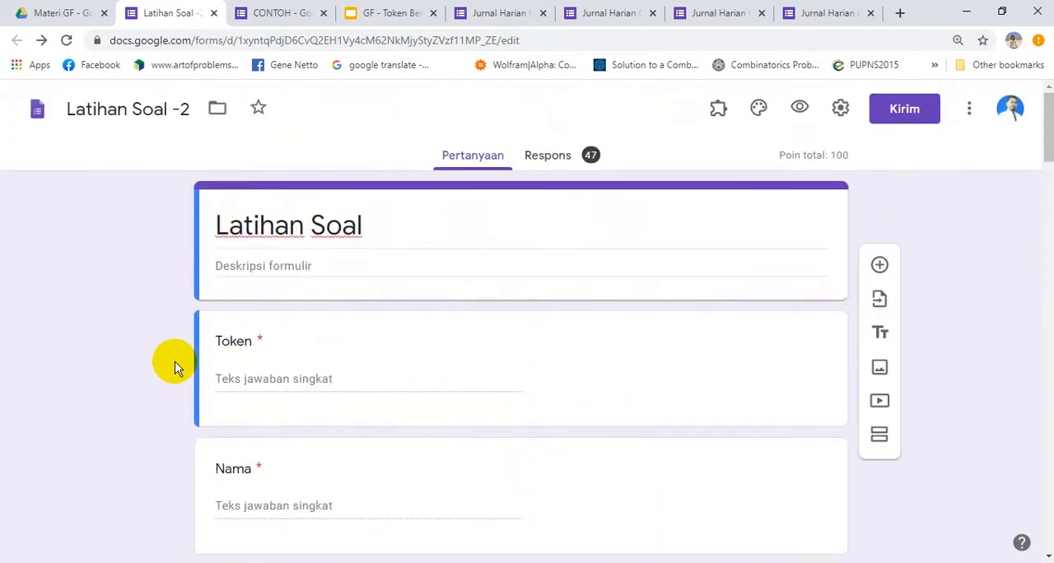
Review the presentation settings of Latihan Soal -2 and save them with "Acak urutan pertanyaan" enabled
click(841, 112)
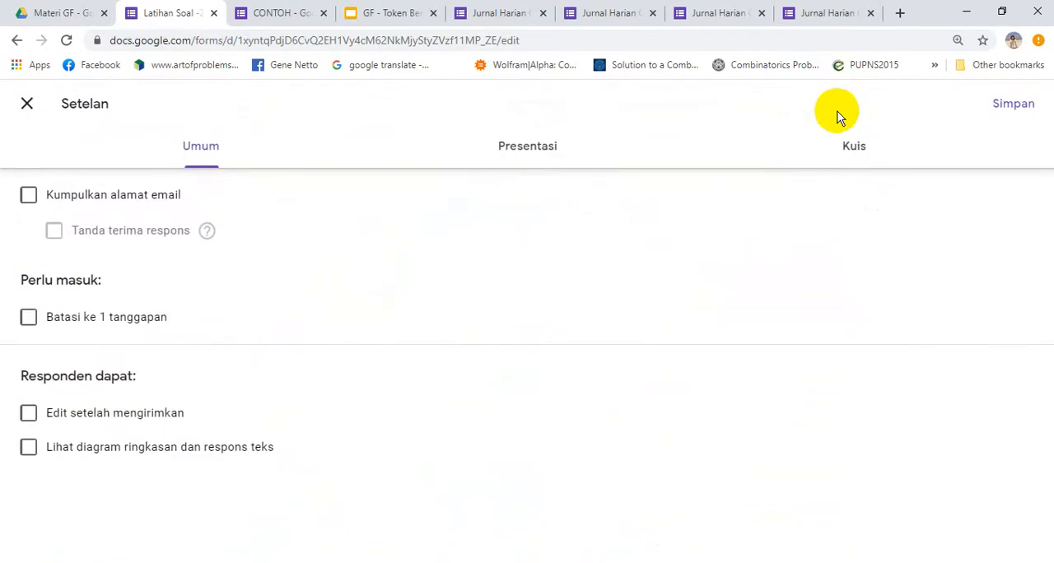
click(517, 144)
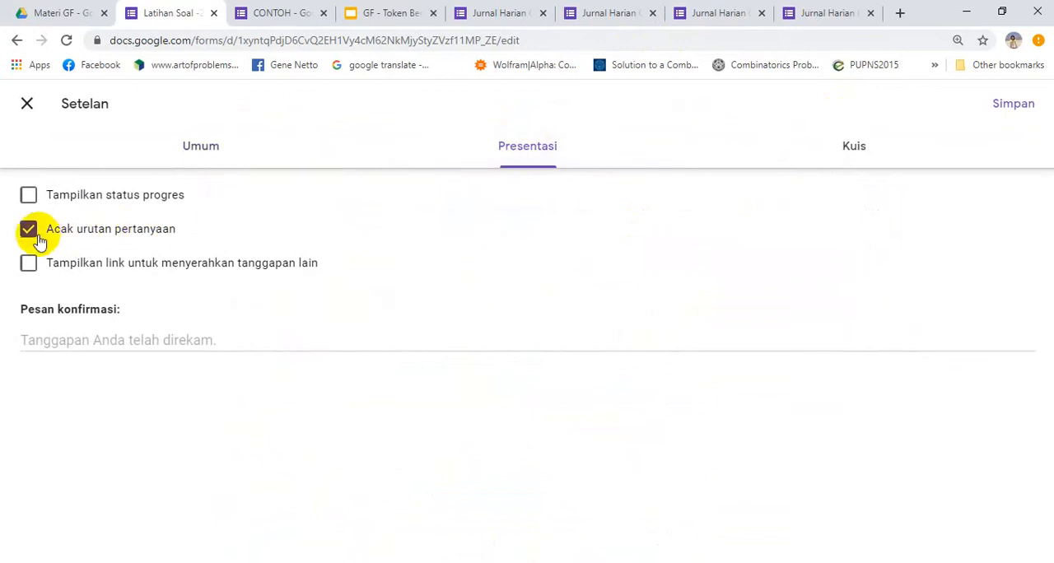
click(1013, 104)
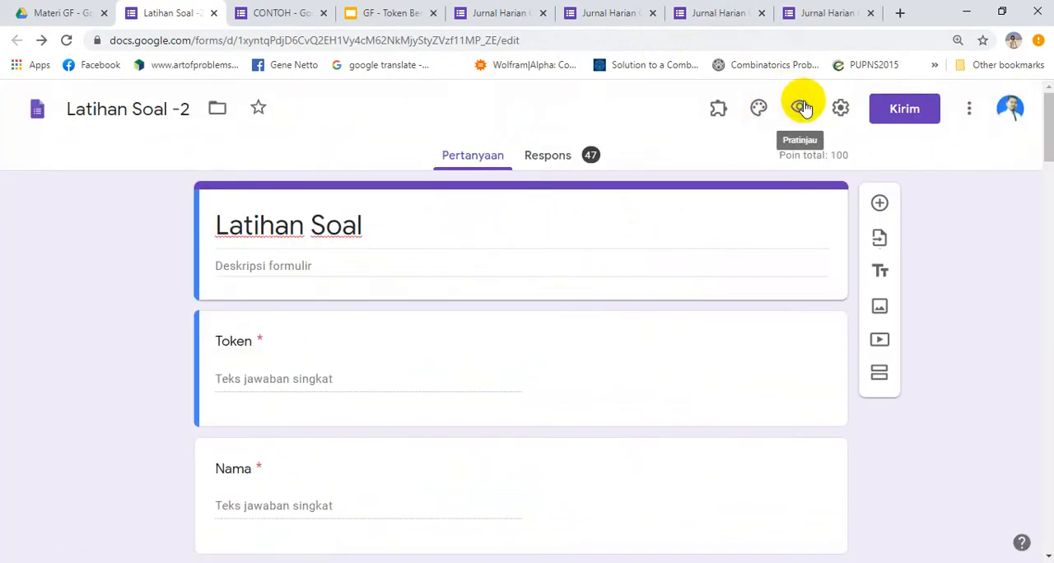
Preview Latihan Soal -2 as a respondent, close the CONTOH form and examine the order of the shuffled questions
click(801, 107)
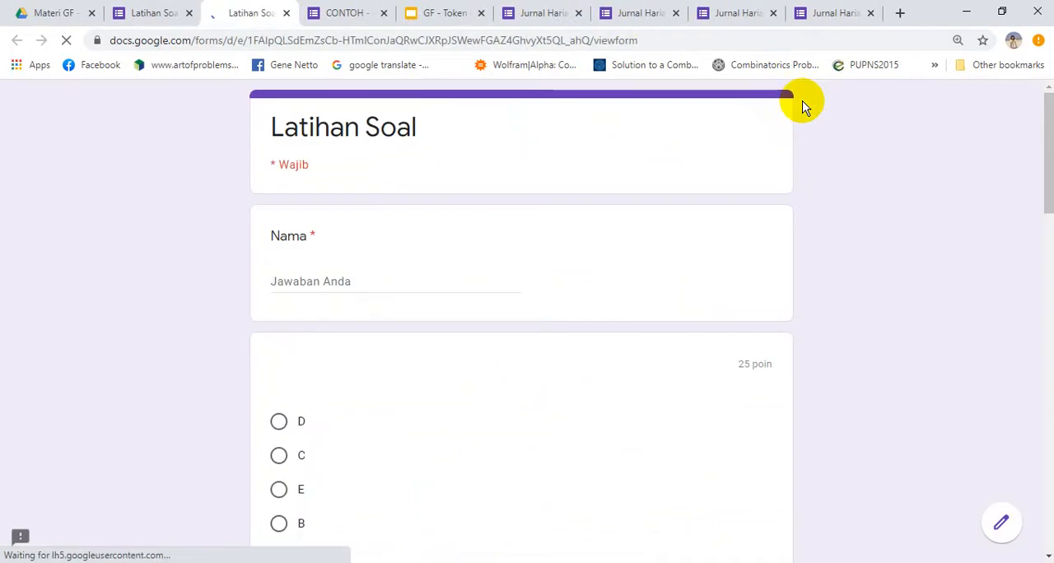
click(384, 14)
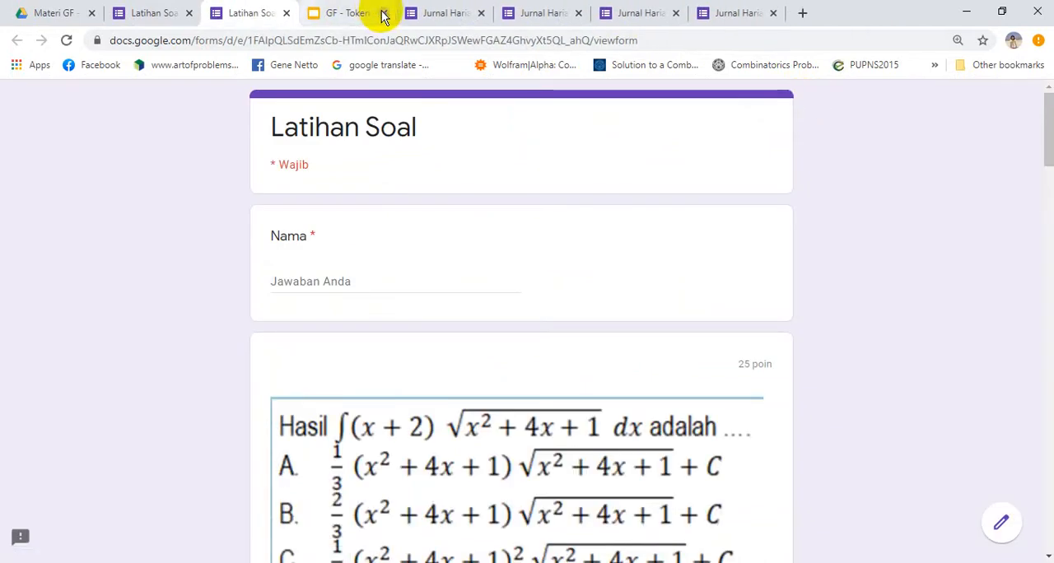
scroll(144, 276, down, 1)
scroll(144, 276, down, 1)
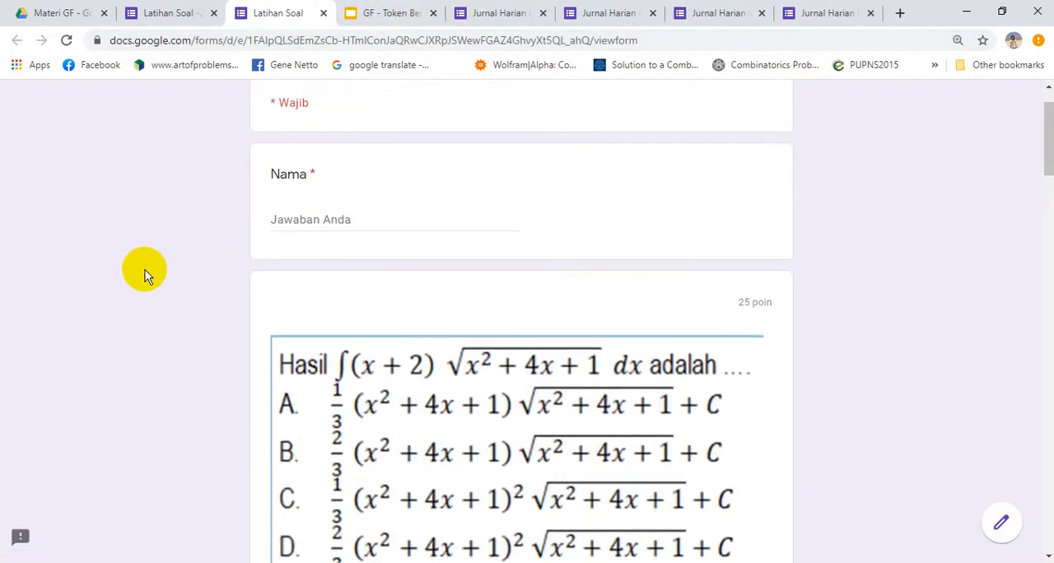
scroll(144, 276, up, 1)
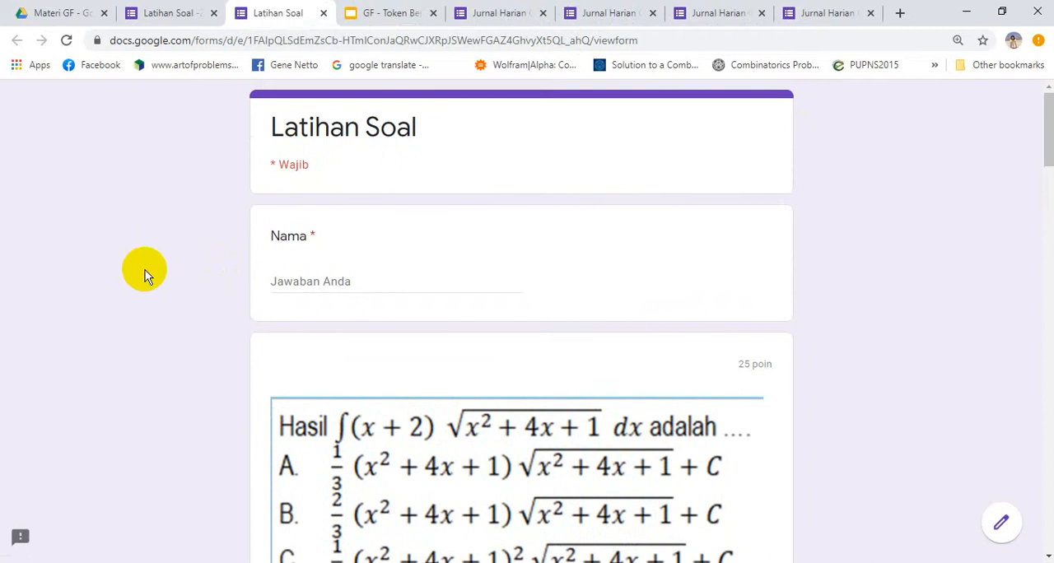
Compare the order of the Token, Nama, Kelas and image questions between the Latihan Soal -2 editor and its respondent view
scroll(144, 276, down, 1)
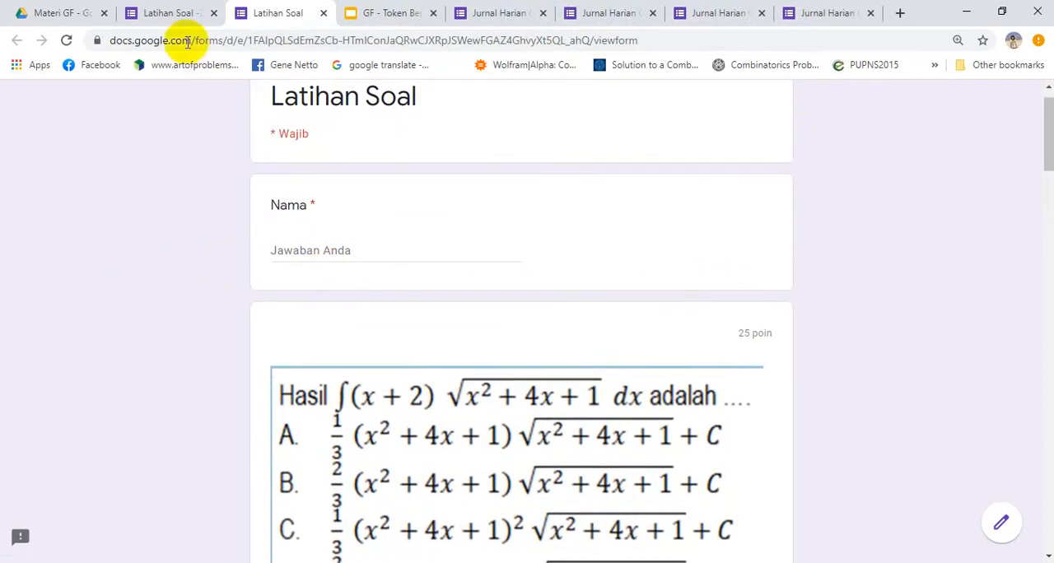
click(167, 15)
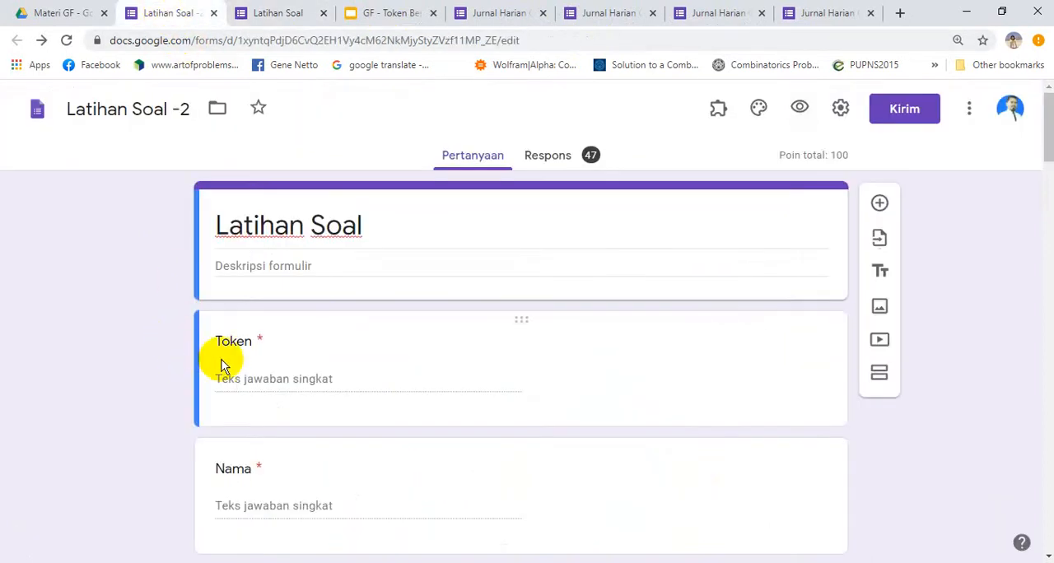
click(155, 362)
scroll(154, 360, down, 3)
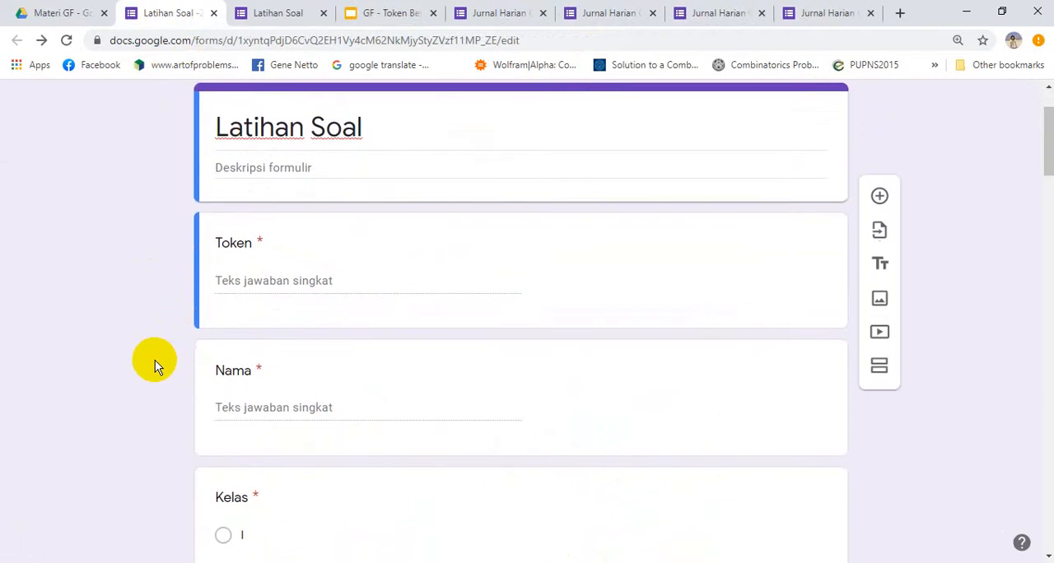
click(276, 15)
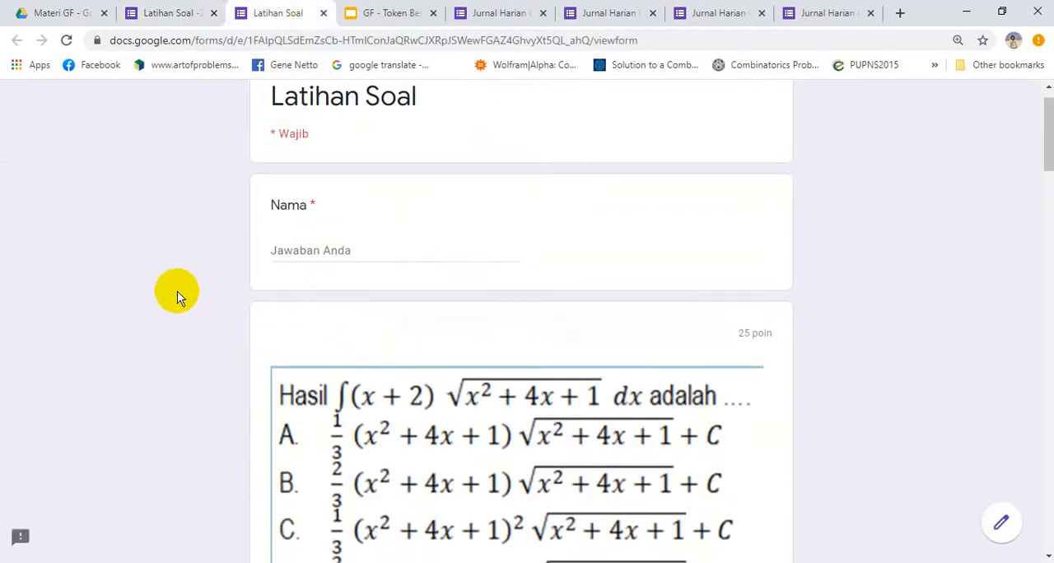
scroll(174, 297, down, 3)
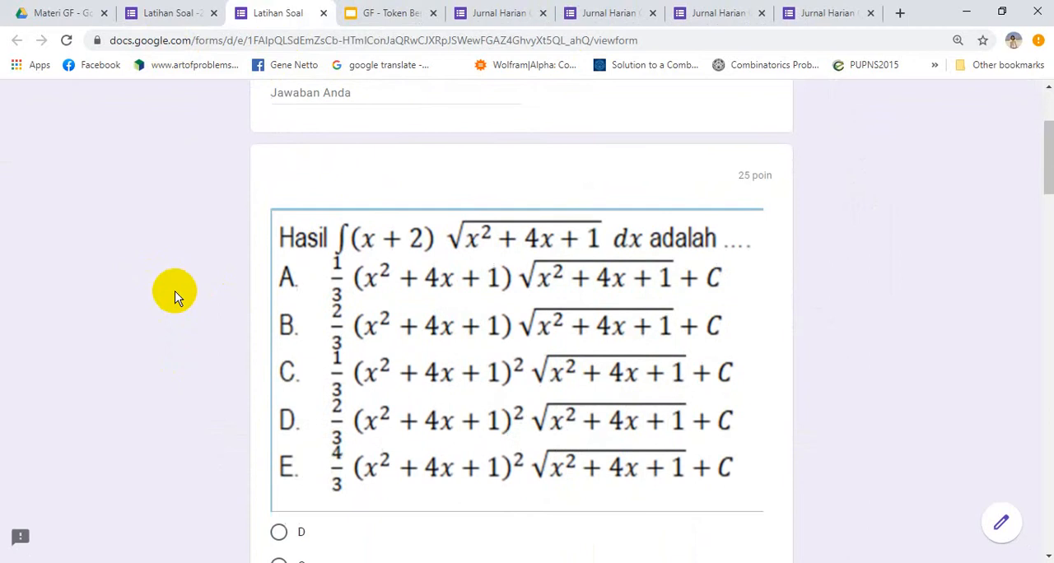
scroll(174, 296, down, 5)
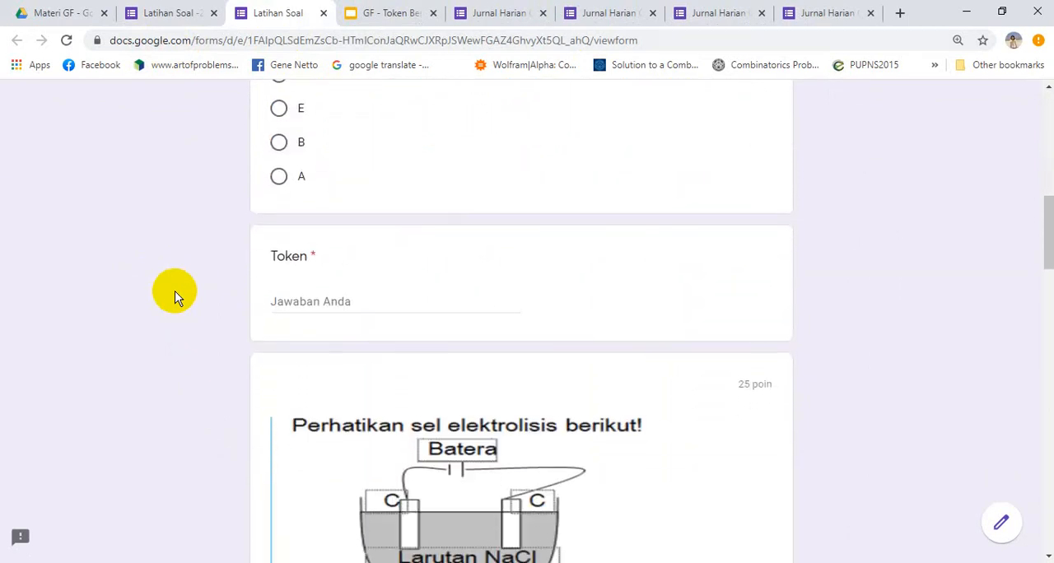
scroll(175, 297, down, 6)
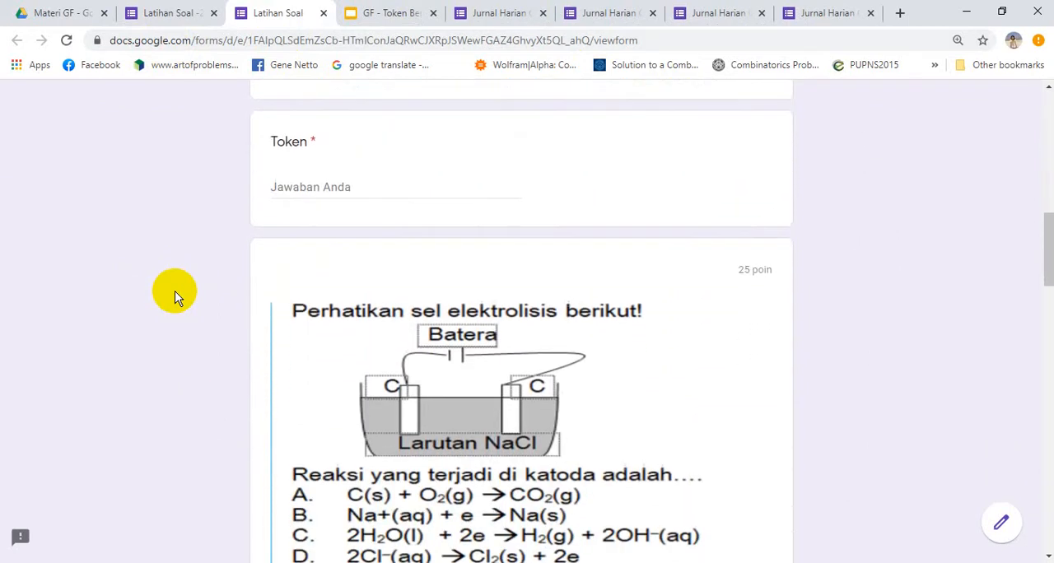
scroll(174, 296, down, 3)
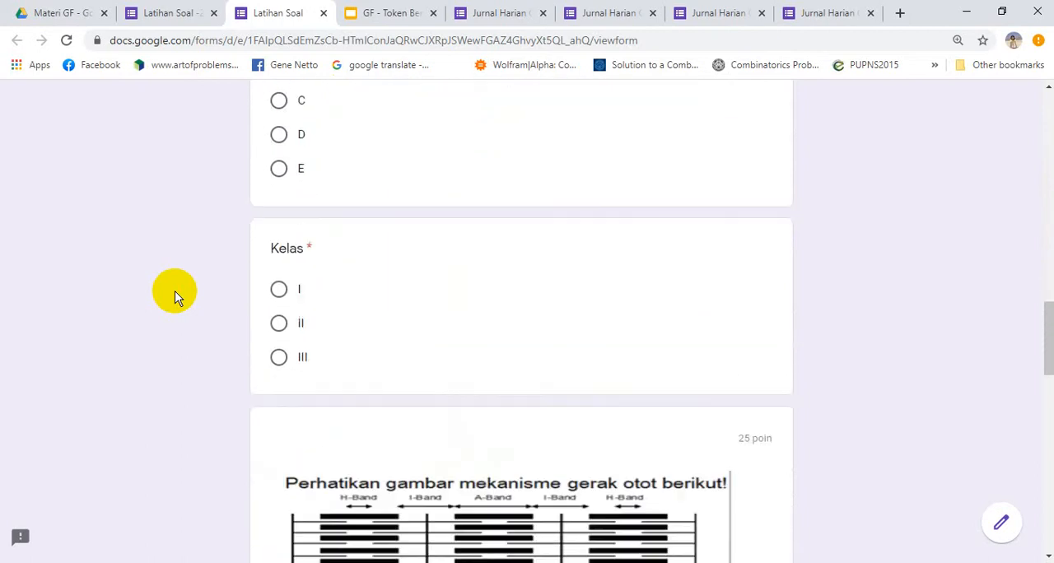
click(183, 14)
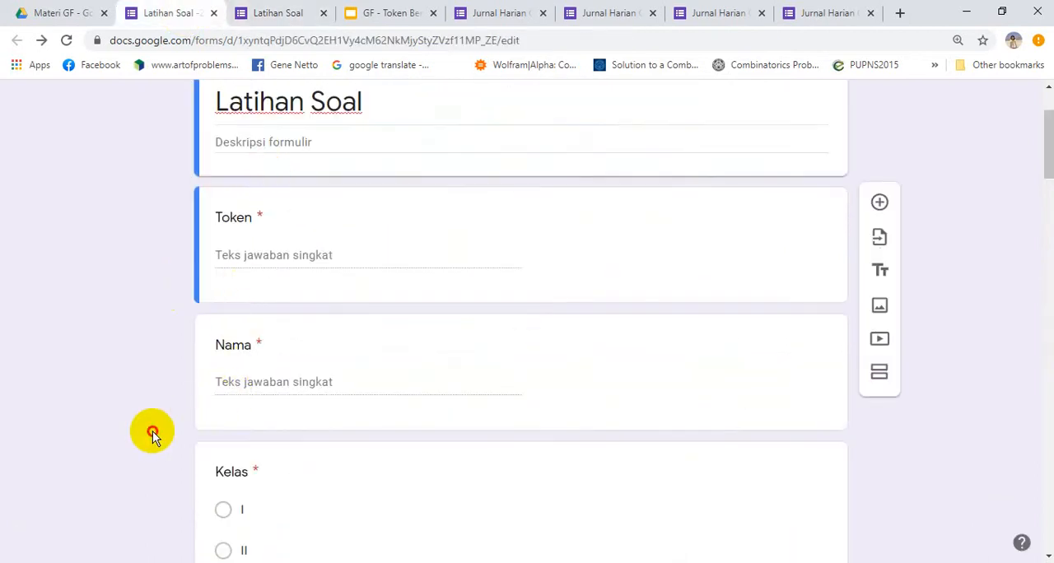
click(273, 15)
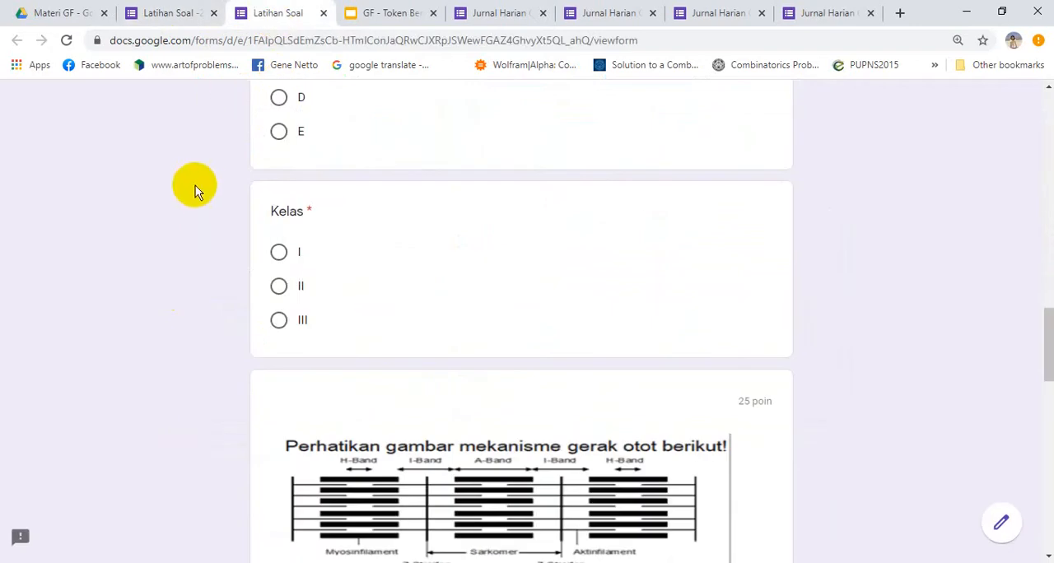
Examine the respondent view of Latihan Soal down to the submit button and back, checking how questions and answer options are ordered
scroll(194, 190, down, 9)
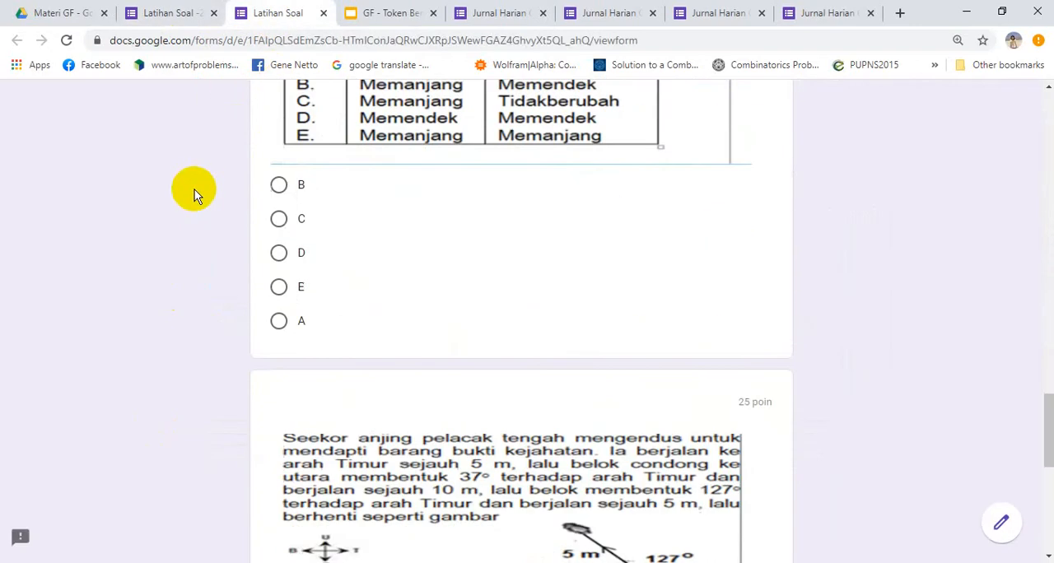
scroll(194, 189, down, 6)
scroll(194, 189, up, 5)
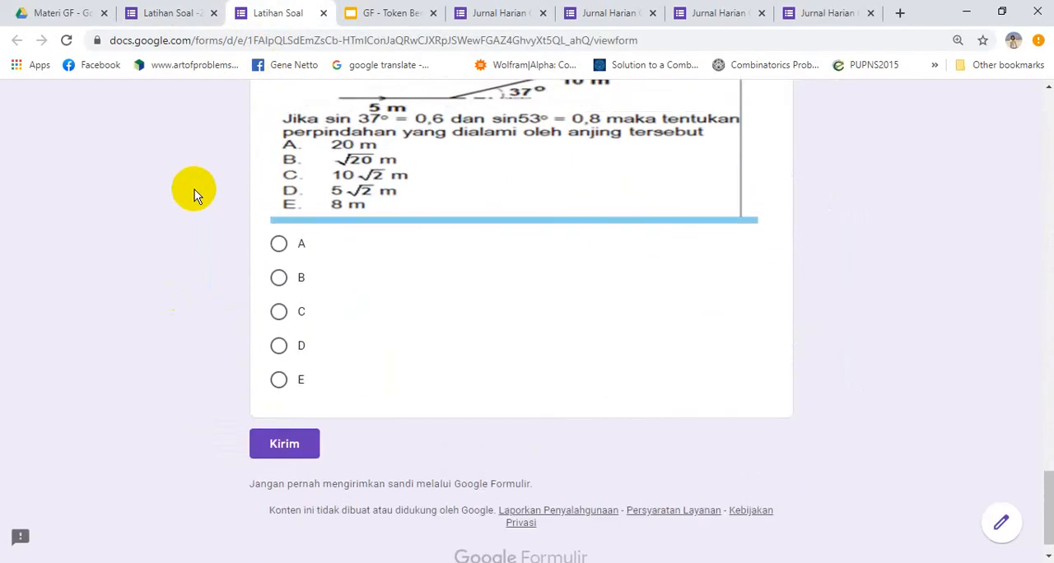
scroll(195, 189, up, 8)
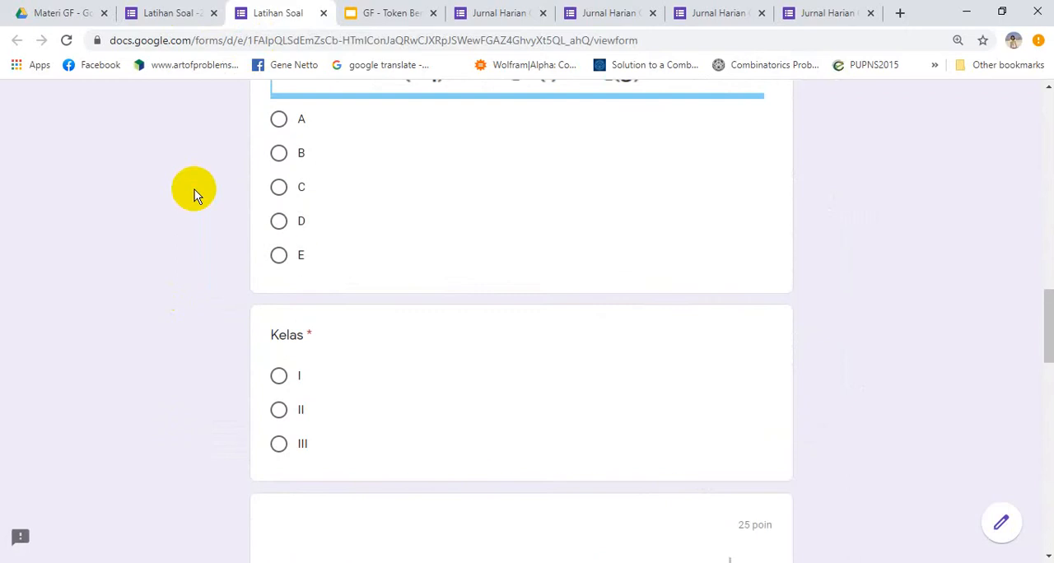
scroll(194, 190, up, 5)
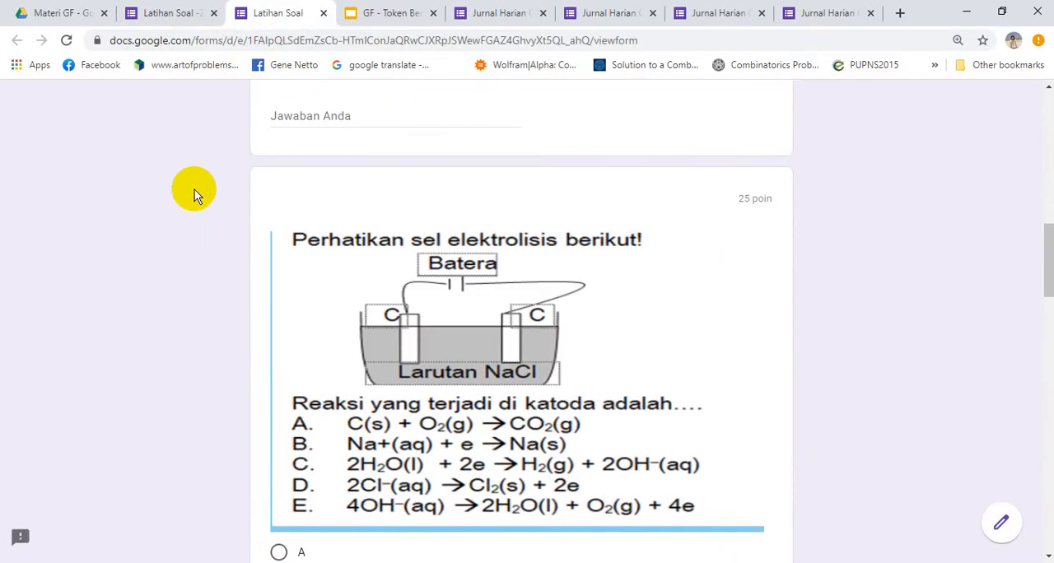
scroll(194, 189, up, 6)
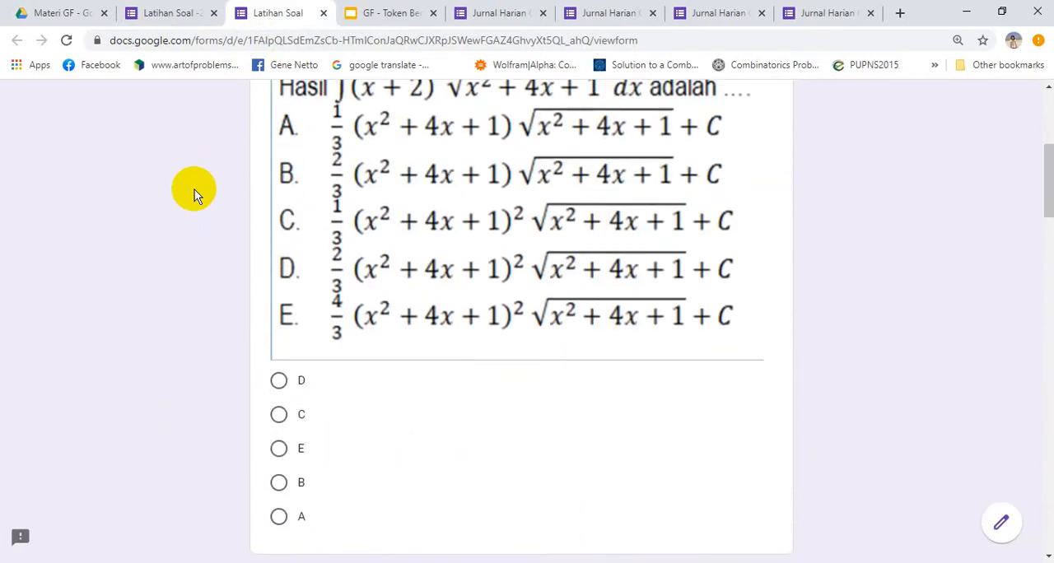
scroll(194, 189, up, 4)
scroll(194, 189, down, 1)
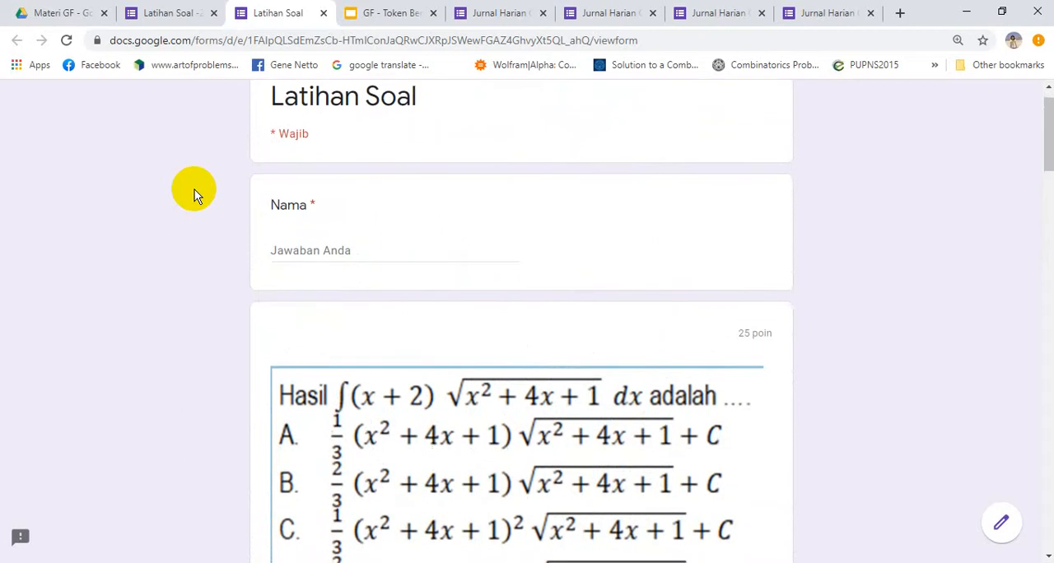
scroll(194, 190, down, 10)
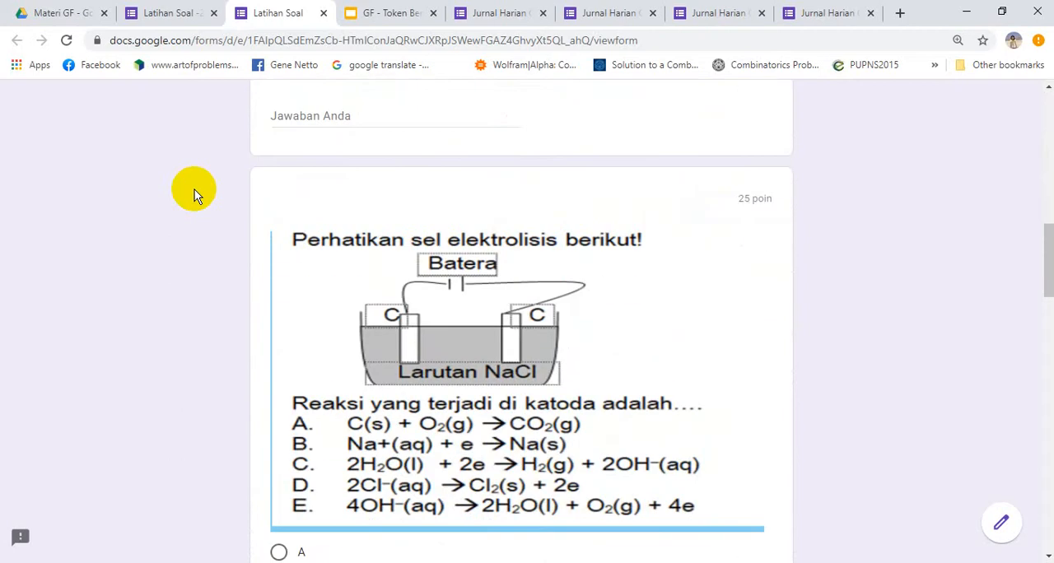
scroll(194, 189, down, 3)
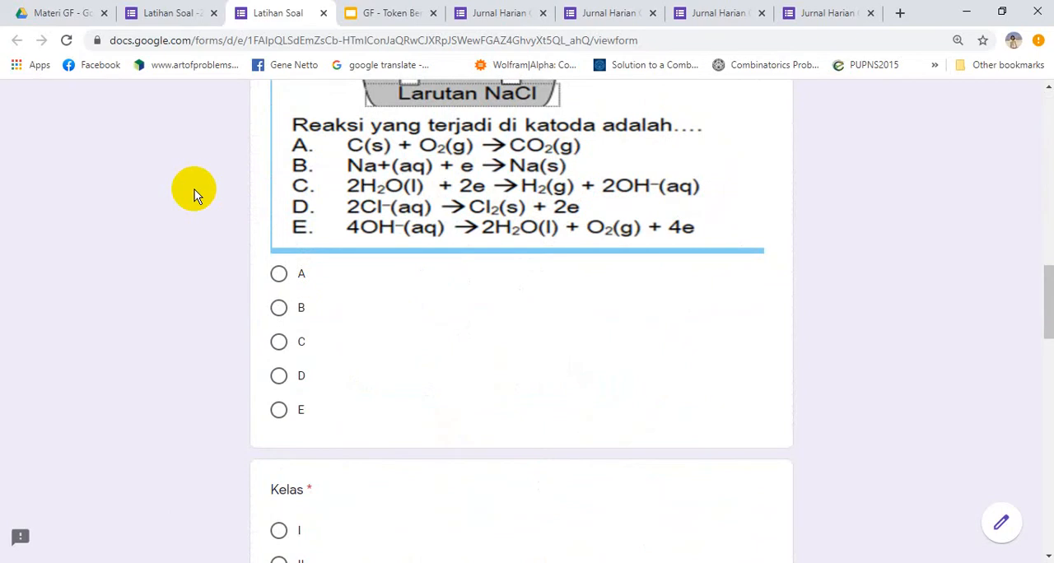
Enable "Acak urutan pertanyaan" in the presentation settings of Jurnal Harian Guru Matematika and save the settings
click(719, 14)
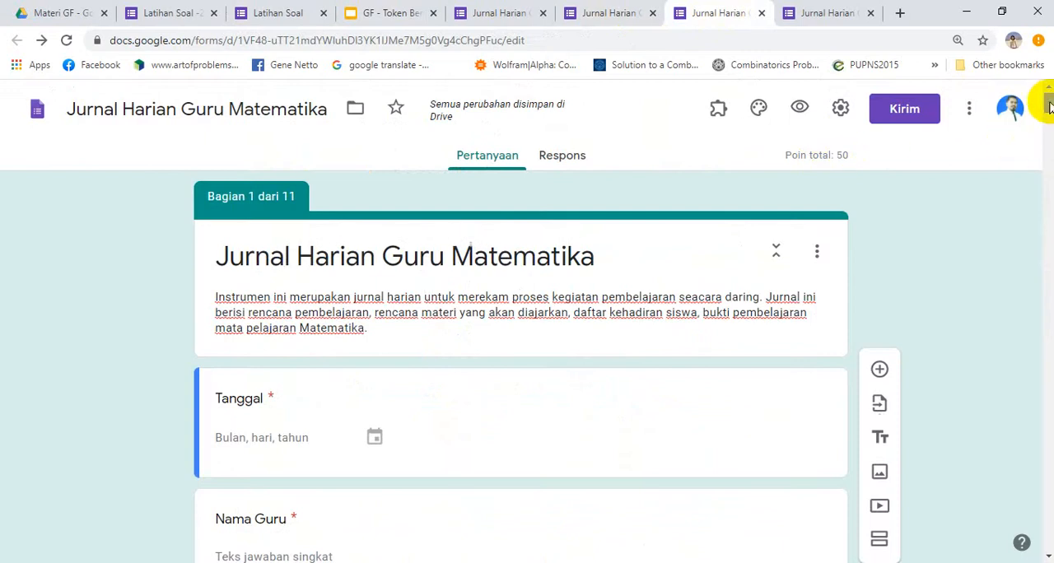
mouse_move(1049, 106)
mouse_down()
mouse_move(1049, 147)
mouse_move(1049, 100)
mouse_up()
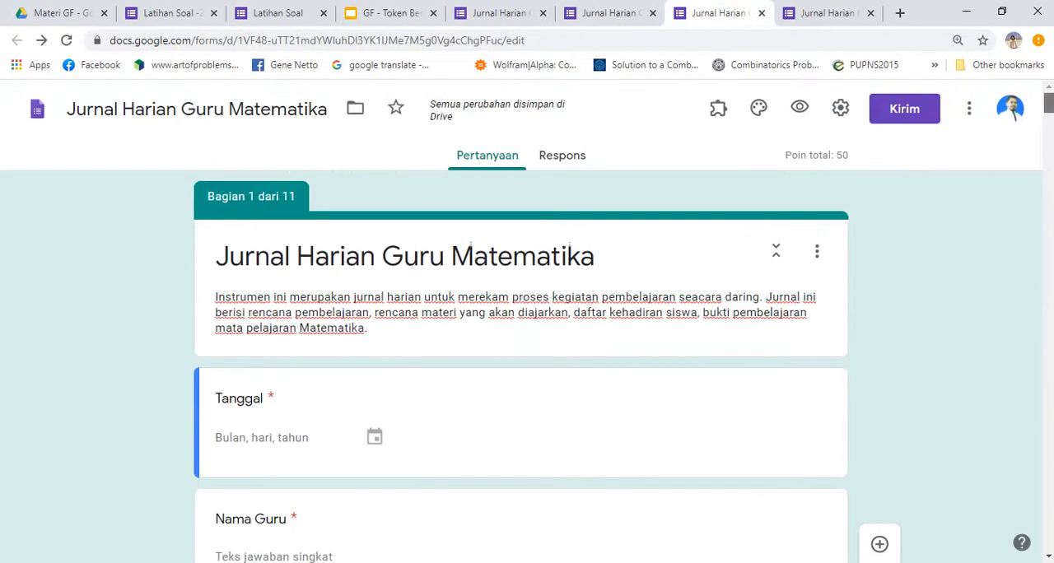
click(840, 110)
click(516, 151)
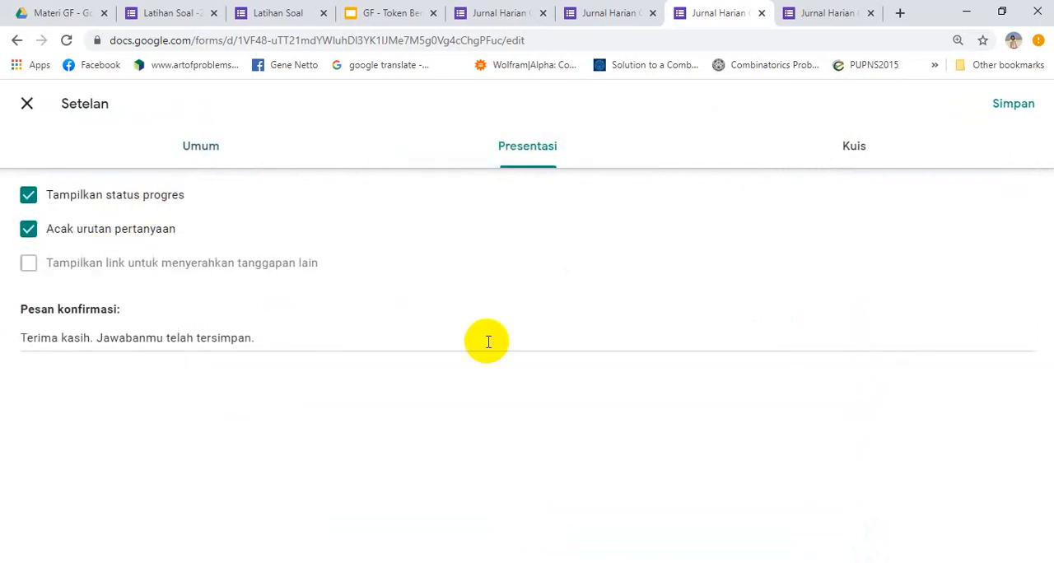
click(1009, 105)
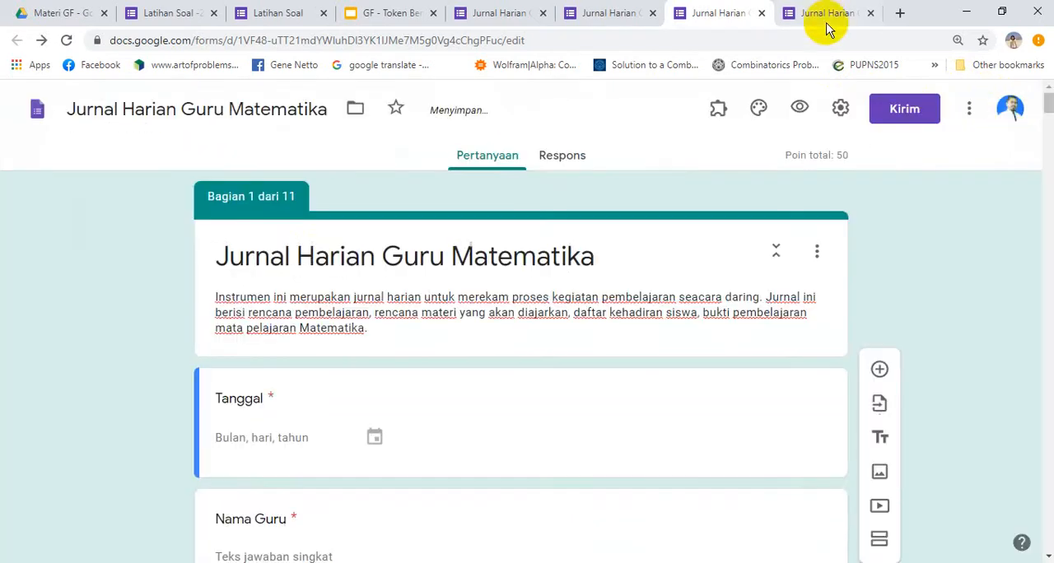
Reload the respondent view of Jurnal Harian Guru Matematika and examine the order of the first page's questions
click(825, 19)
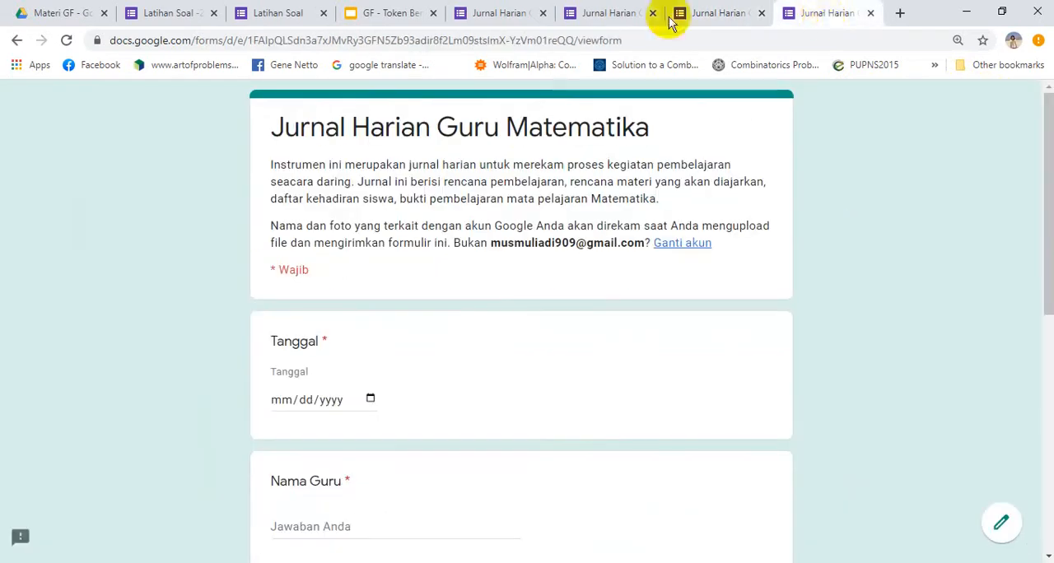
click(66, 42)
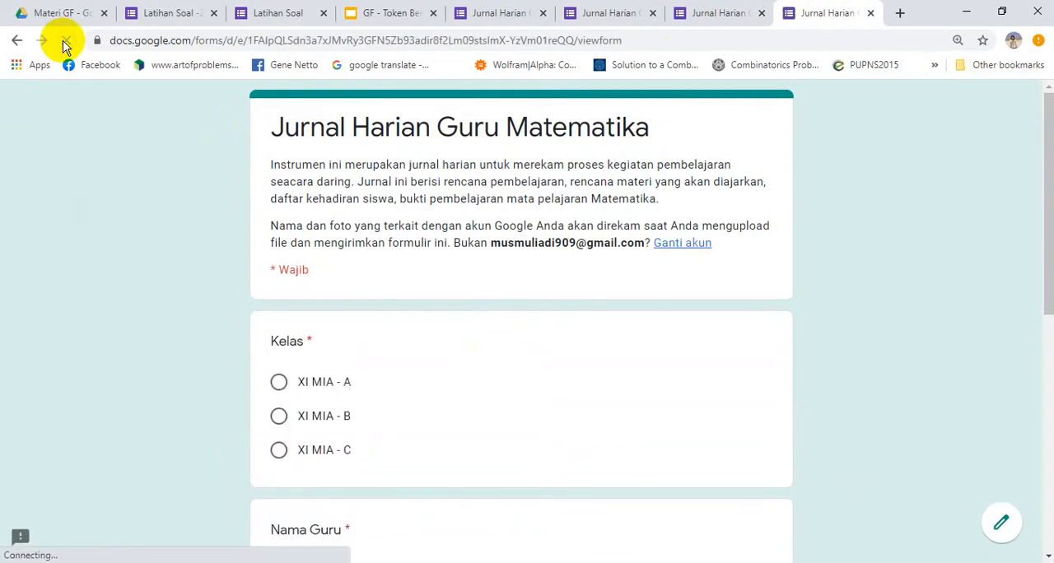
scroll(93, 262, down, 3)
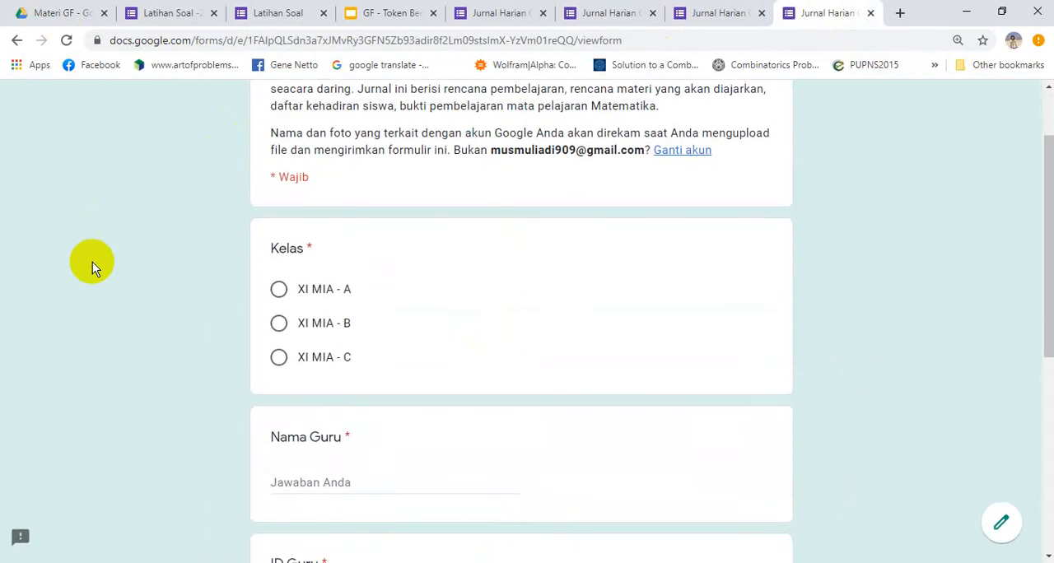
scroll(92, 262, down, 3)
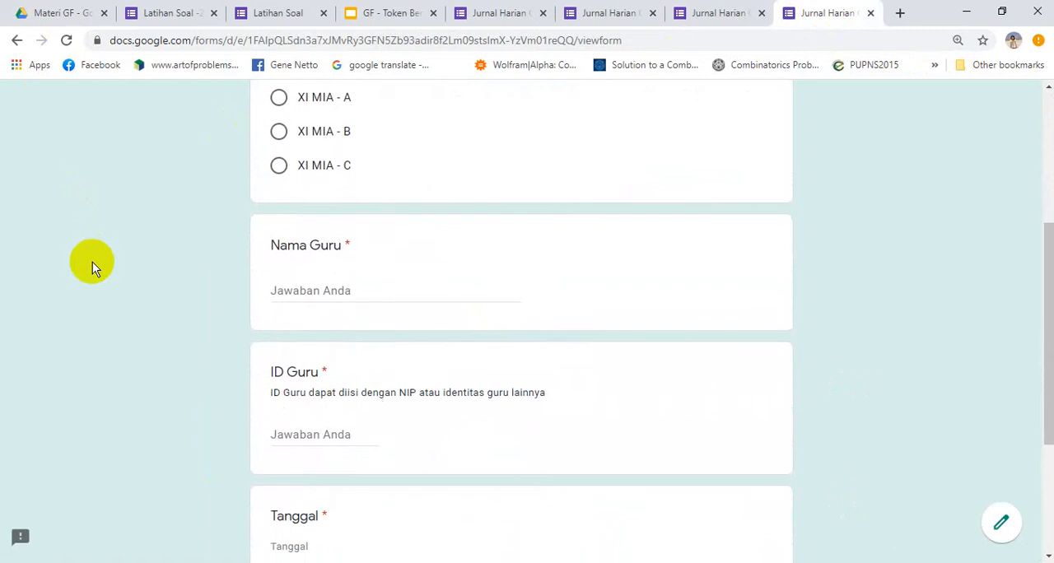
scroll(92, 262, up, 4)
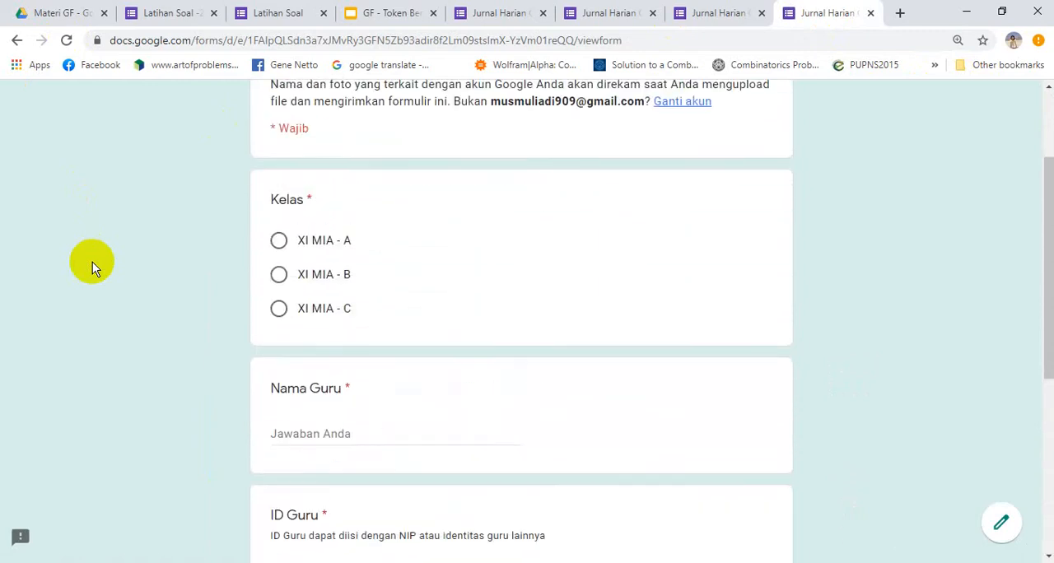
Compare the order of the Tanggal, Nama Guru, ID Guru and Kelas questions between the journal's editor and its respondent view
click(702, 10)
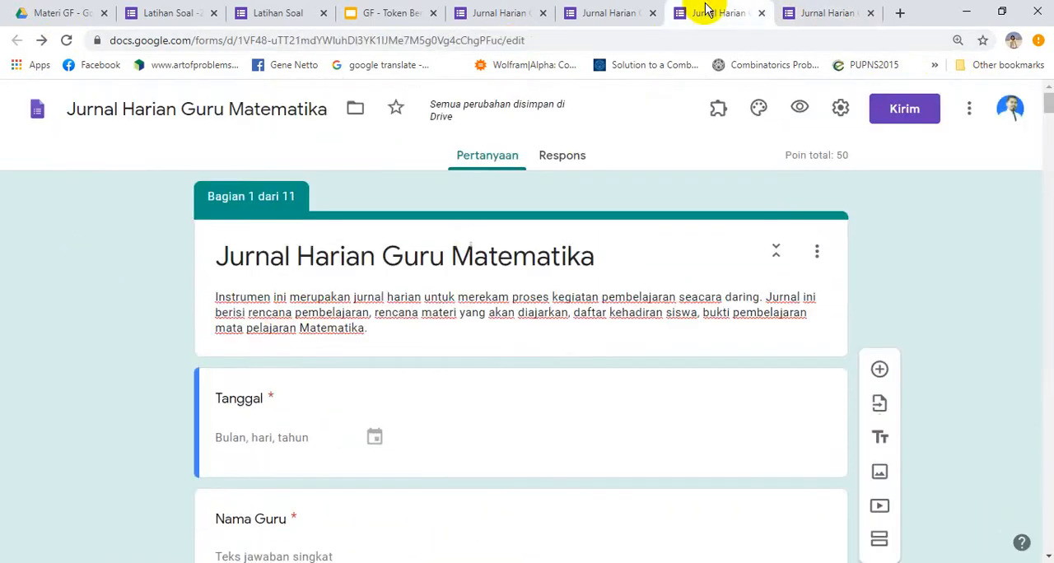
scroll(168, 370, down, 3)
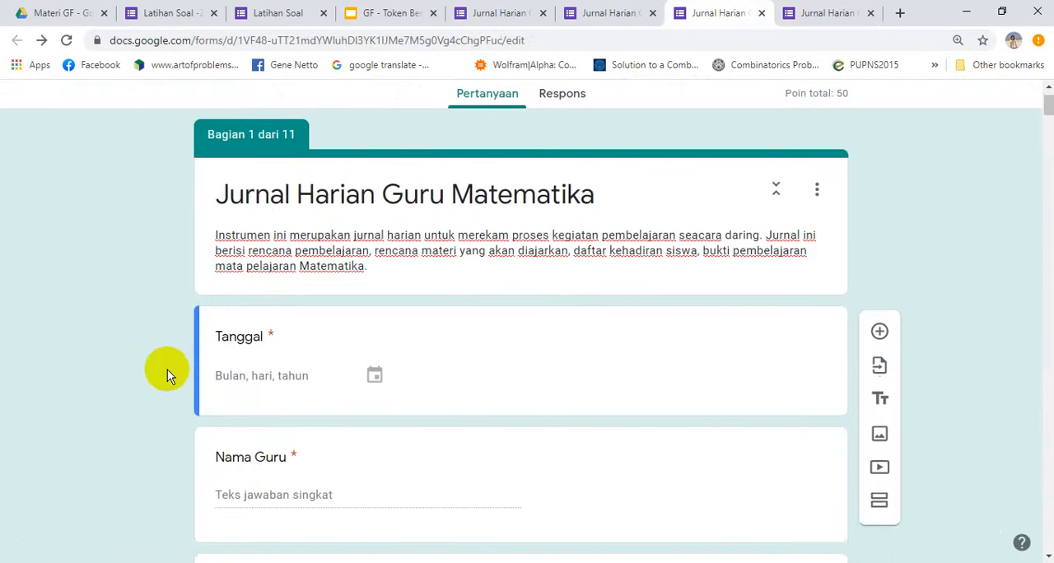
scroll(168, 370, down, 2)
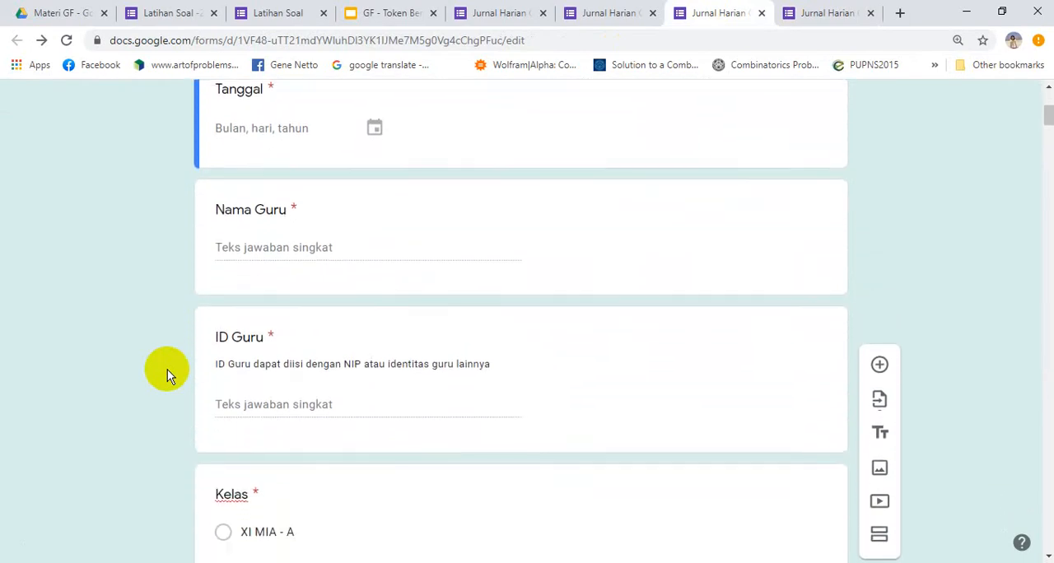
click(834, 13)
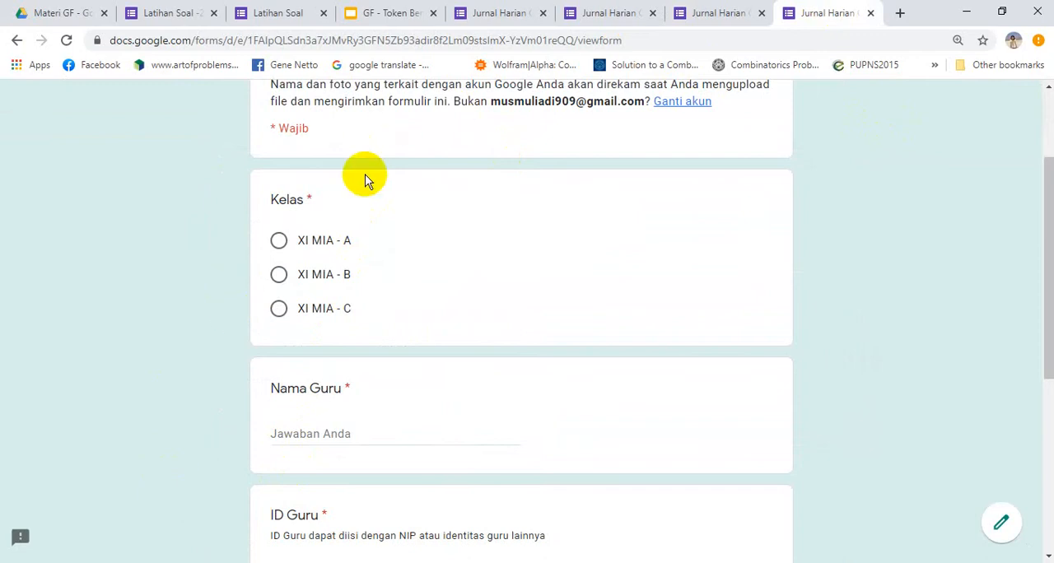
scroll(183, 235, down, 2)
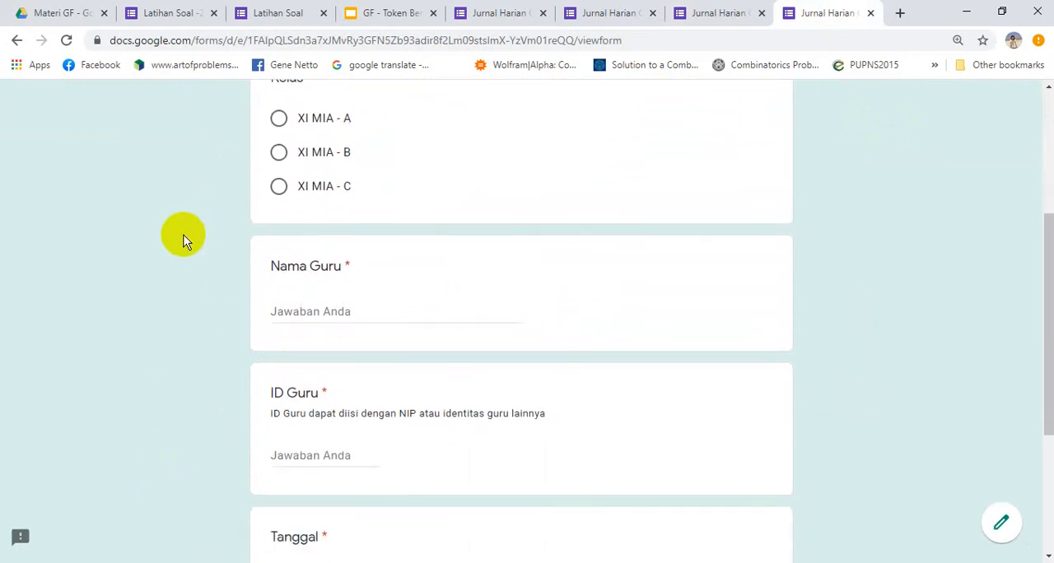
scroll(184, 235, down, 2)
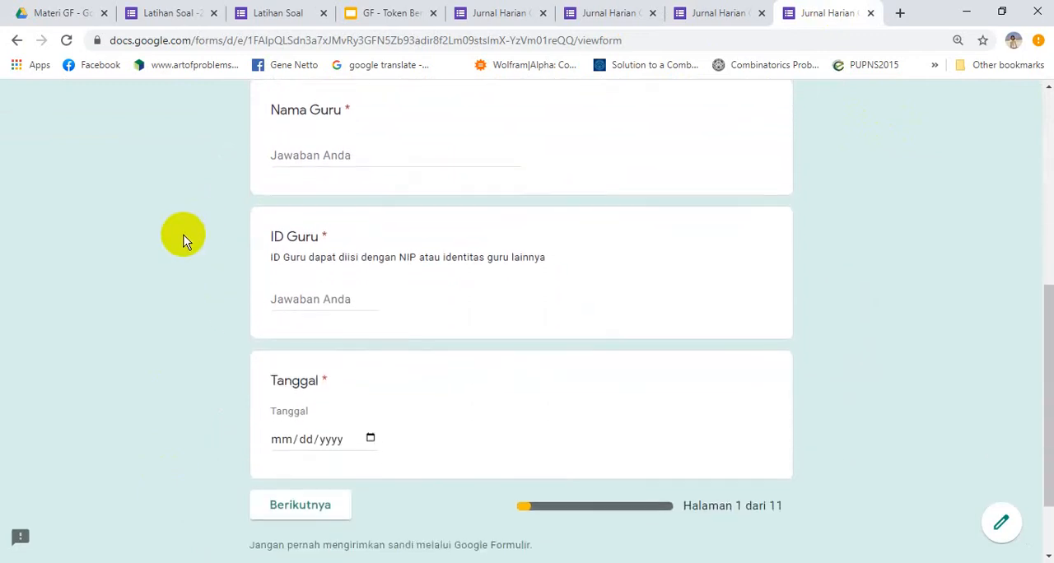
Examine the first page of the journal's respondent view down to its progress bar and back, checking the shuffled questions
scroll(184, 234, down, 1)
scroll(184, 235, up, 2)
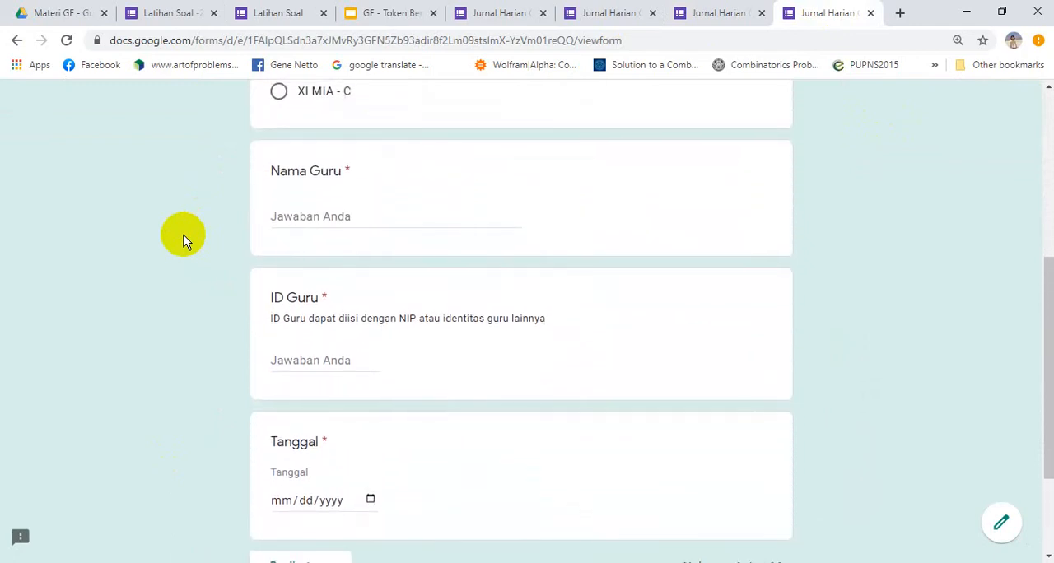
scroll(184, 235, down, 2)
scroll(183, 235, up, 4)
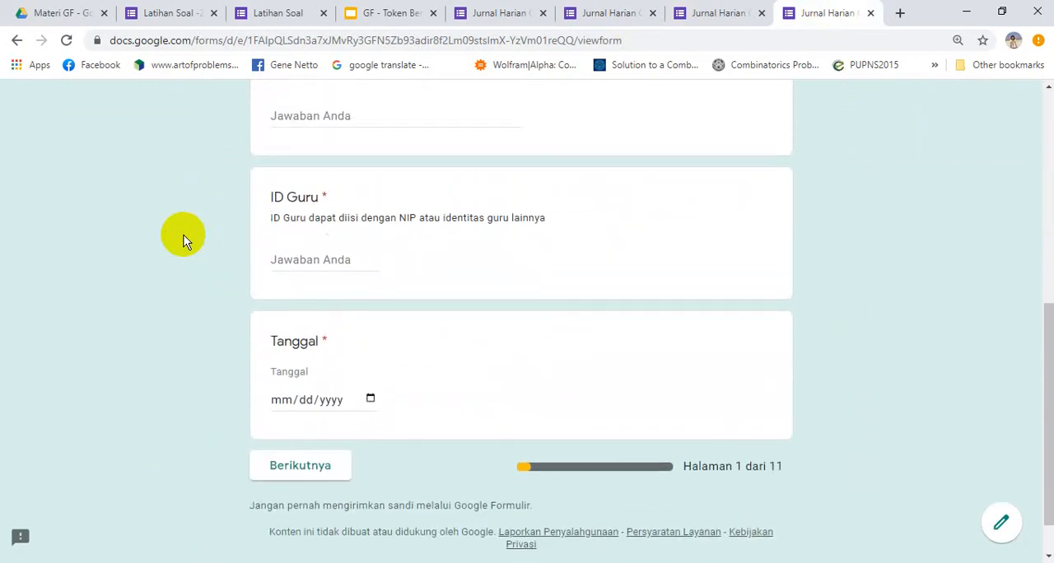
scroll(184, 235, down, 1)
scroll(184, 234, down, 3)
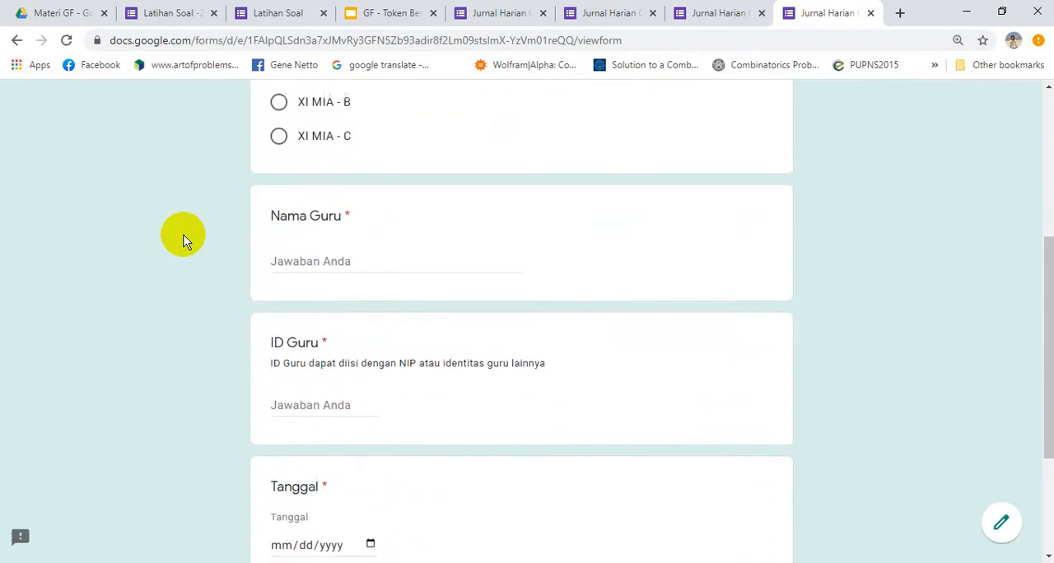
scroll(184, 234, up, 1)
scroll(184, 235, up, 3)
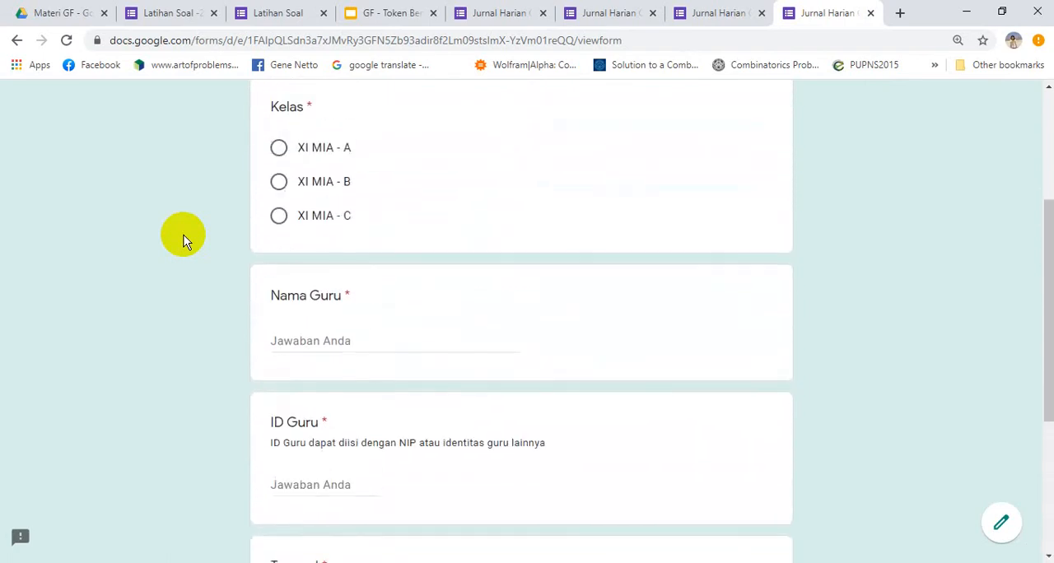
scroll(184, 235, down, 3)
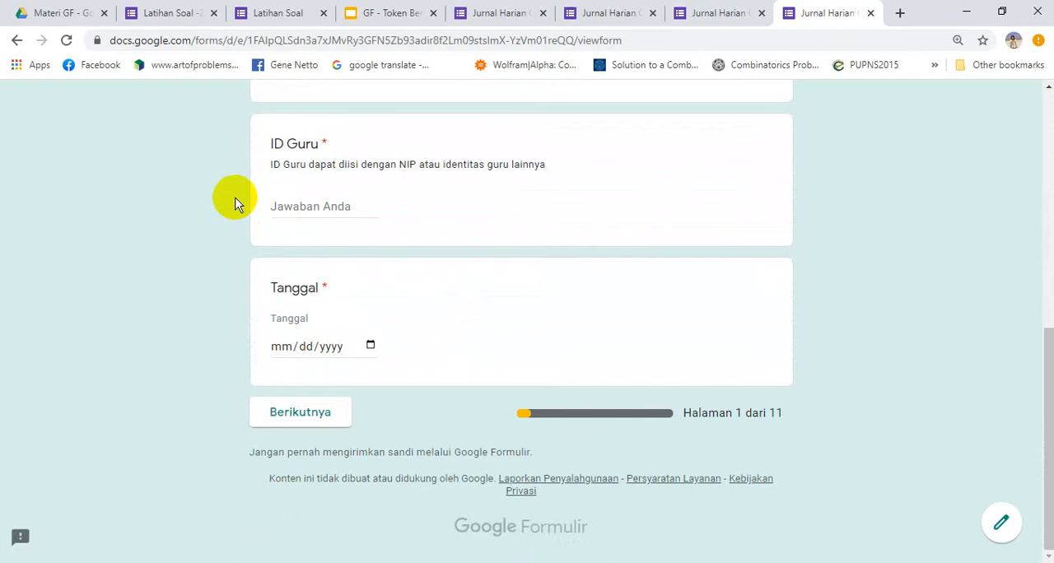
scroll(235, 202, up, 3)
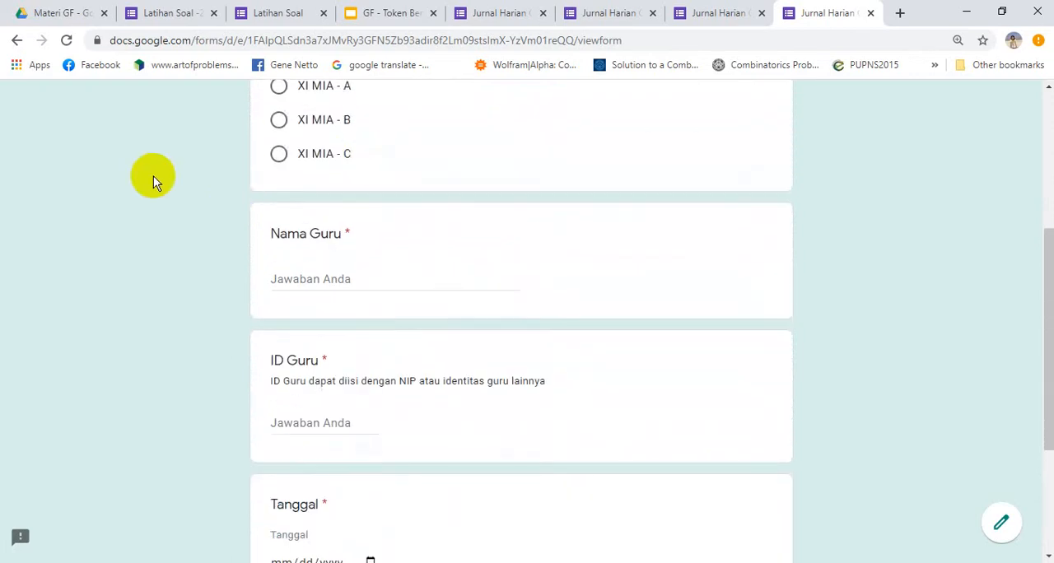
Choose XI MIA - A as the Kelas and enter the teacher's name under Nama Guru
scroll(153, 177, up, 2)
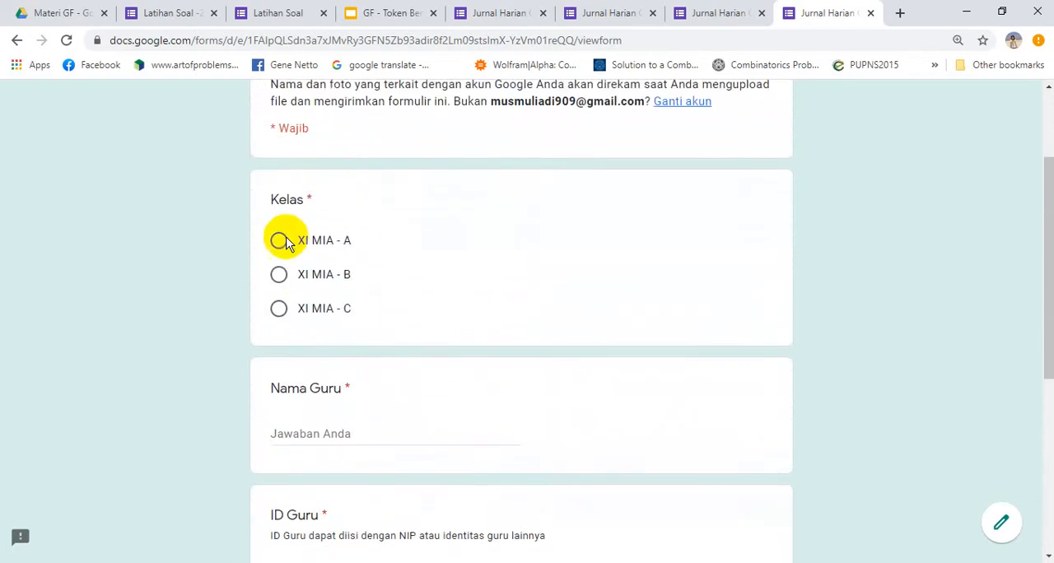
click(280, 240)
click(318, 439)
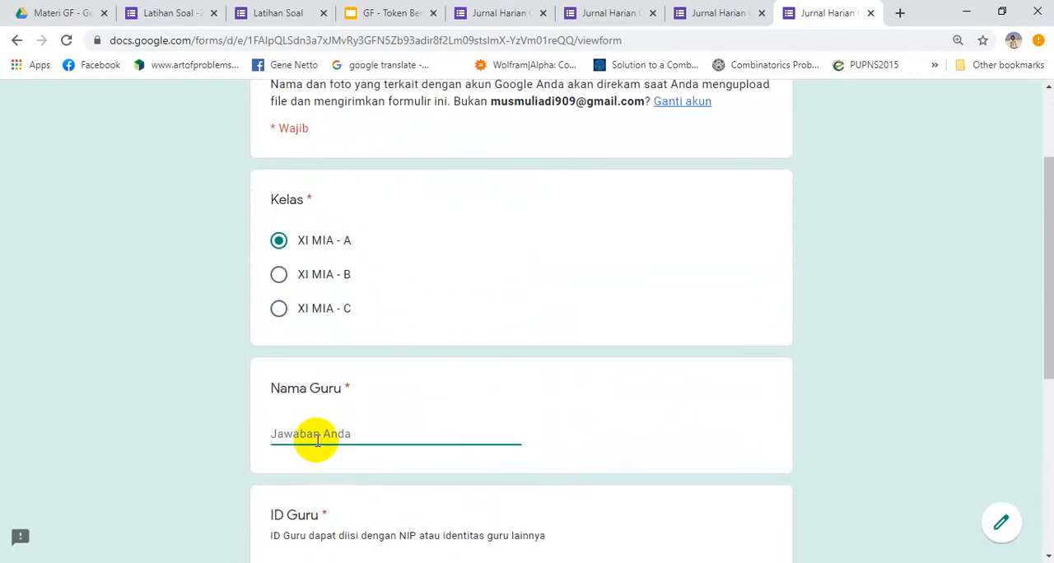
text(MM)
click(221, 471)
scroll(221, 471, down, 3)
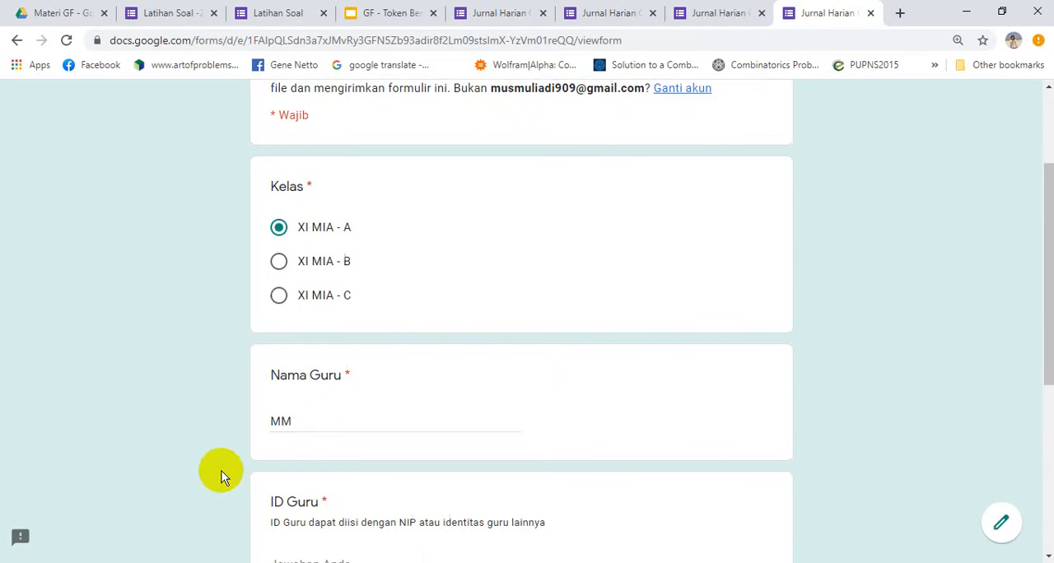
Enter the teacher's ID, set Tanggal to today's date and continue to the next page of the form
click(321, 330)
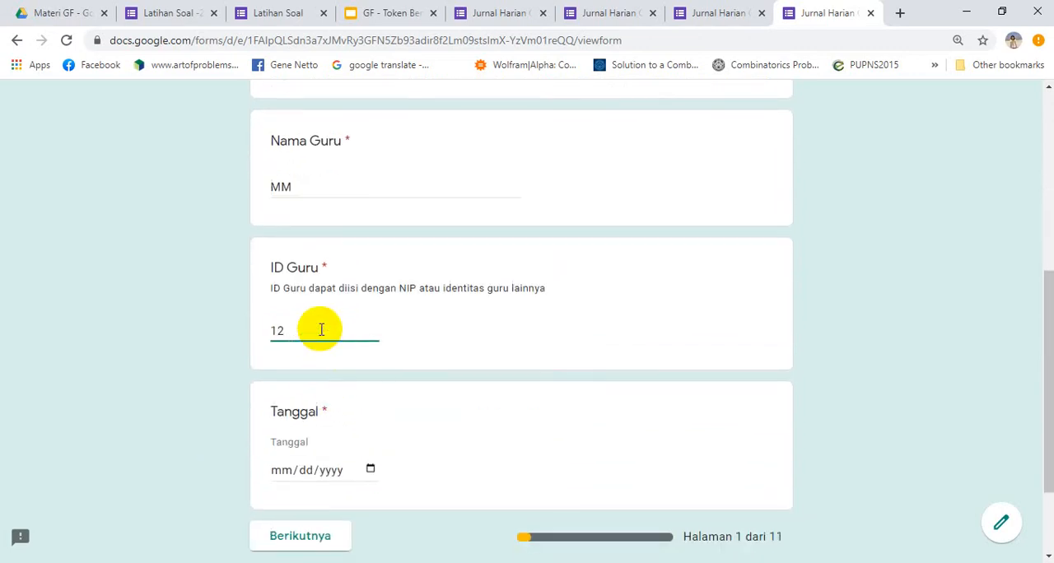
click(370, 469)
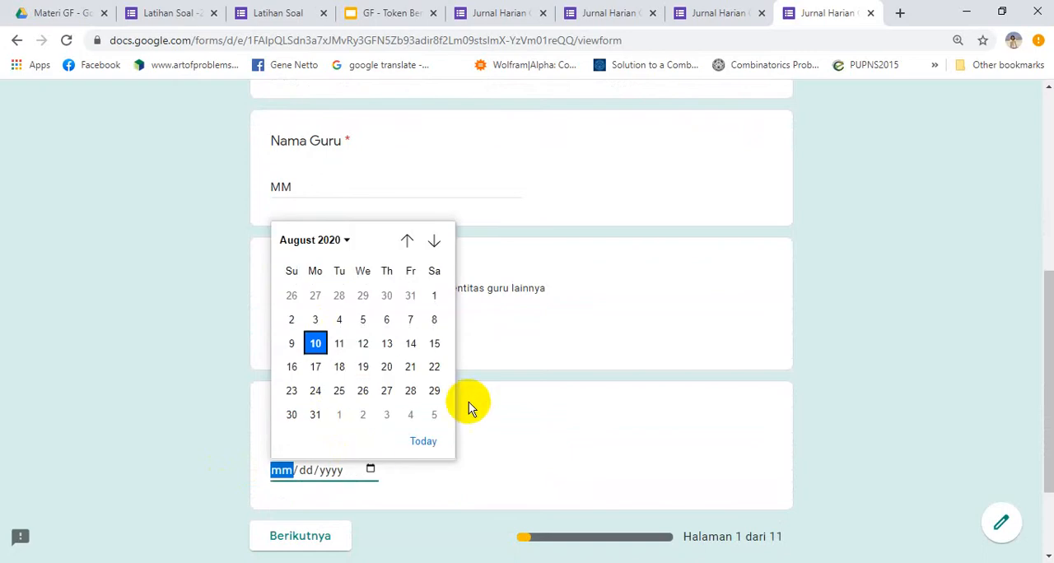
click(423, 442)
click(310, 537)
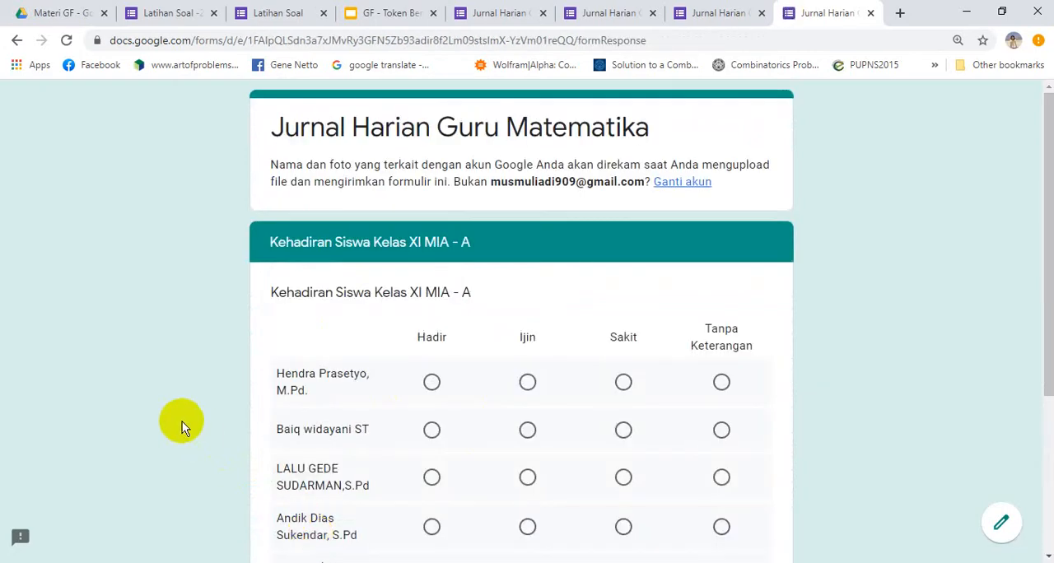
Advance past the XI MIA - A and XI MIA - B attendance pages, leaving their grids unanswered
scroll(182, 422, down, 3)
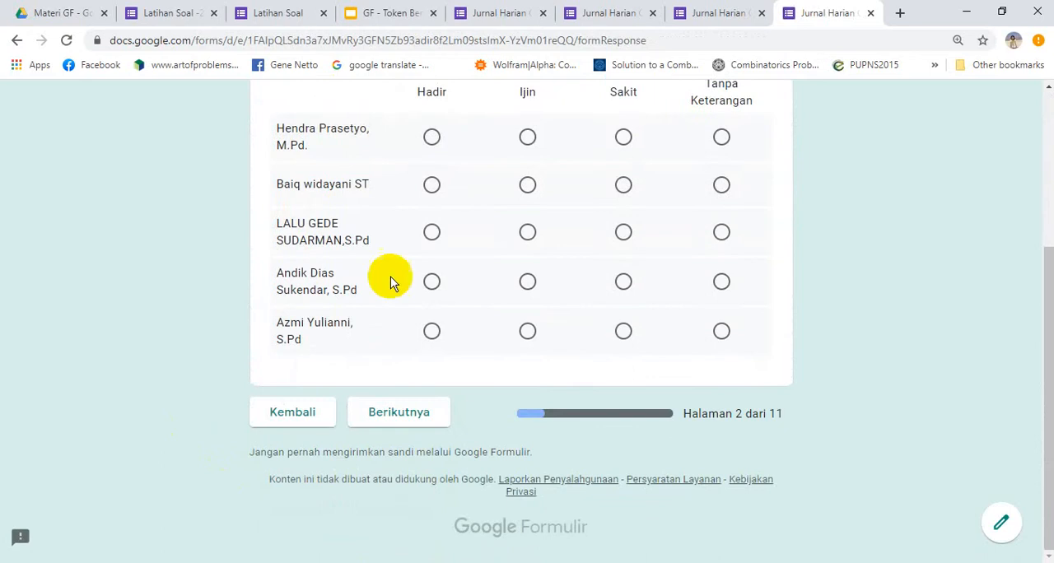
click(397, 409)
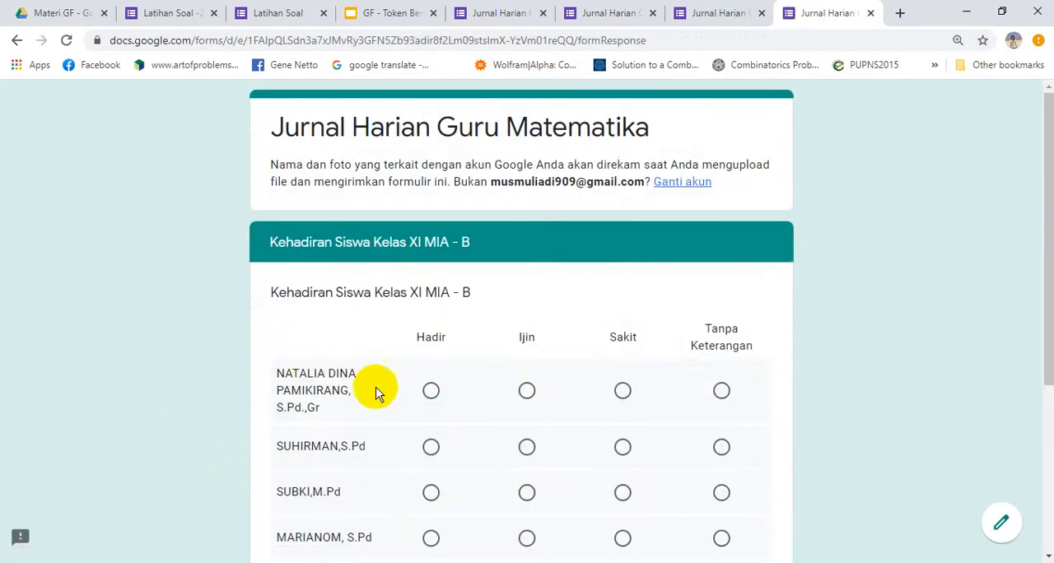
drag(1048, 306, 1044, 503)
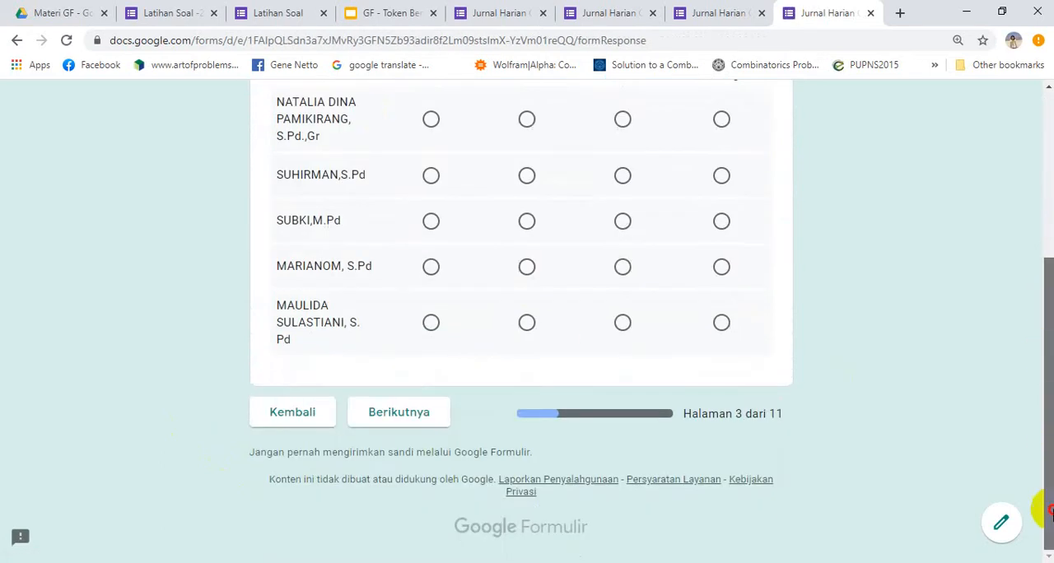
click(419, 409)
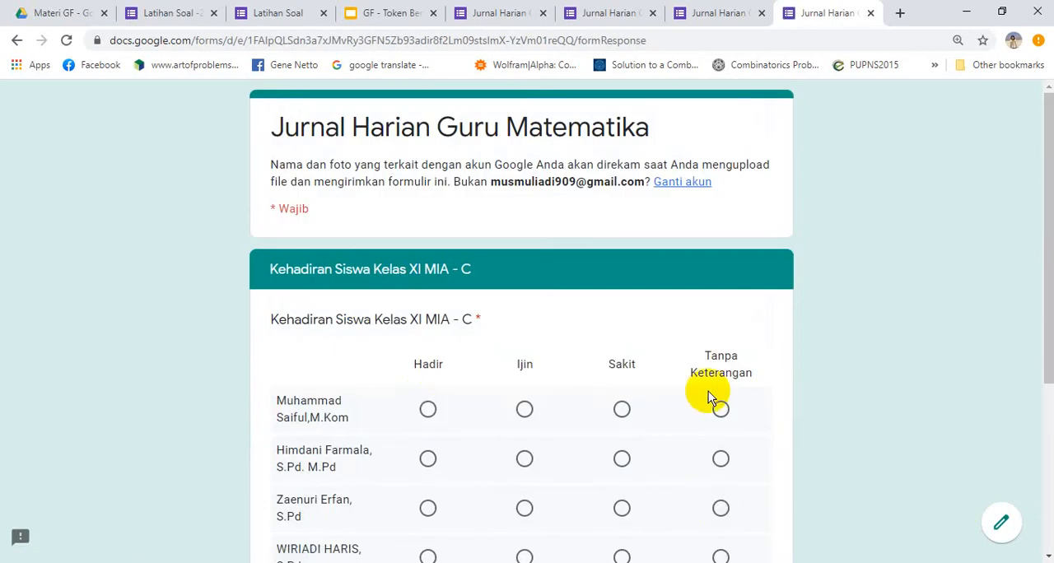
Mark all five students of class XI MIA - C as Hadir and continue to the Materi page
click(428, 410)
click(428, 459)
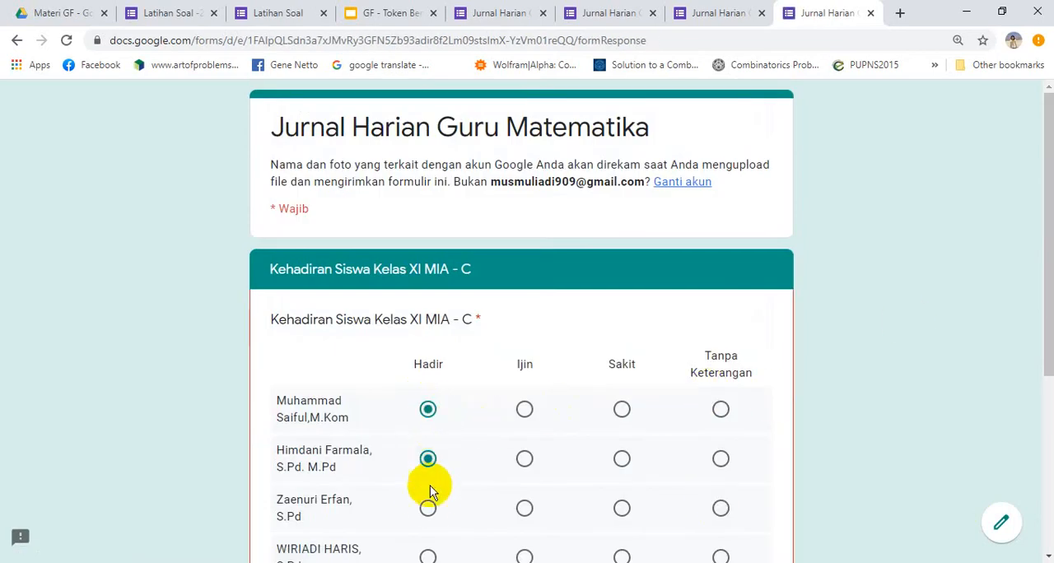
click(428, 506)
drag(1050, 272, 1048, 415)
click(427, 315)
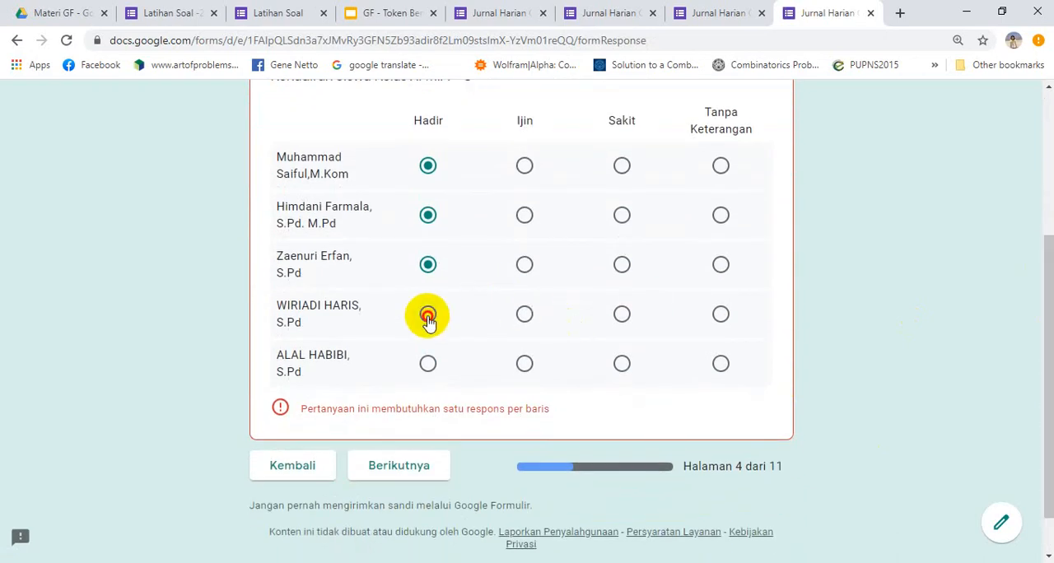
click(428, 364)
click(414, 452)
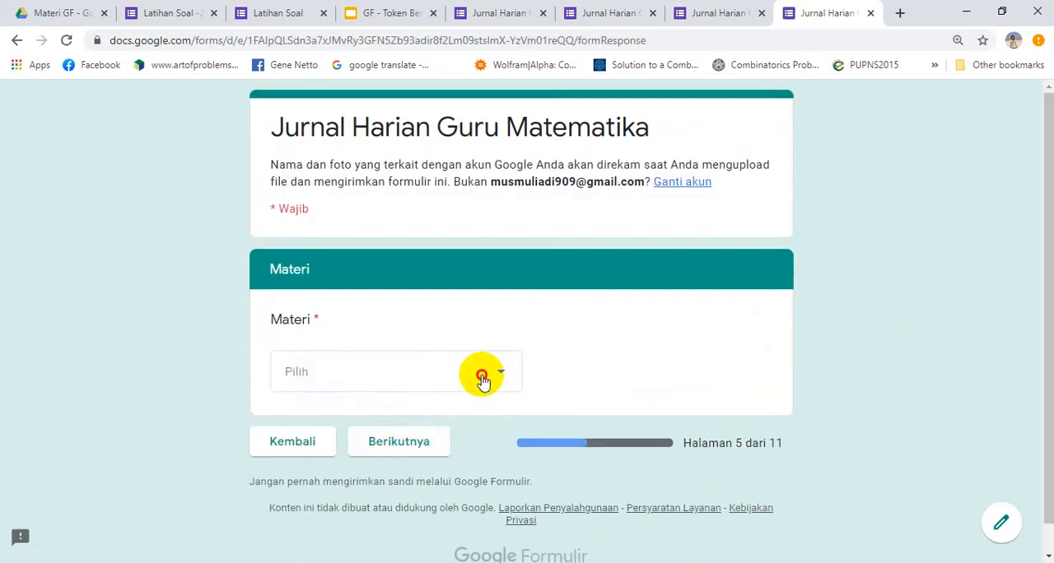
Choose Program Linear as the answer to the Materi question
click(482, 379)
click(346, 434)
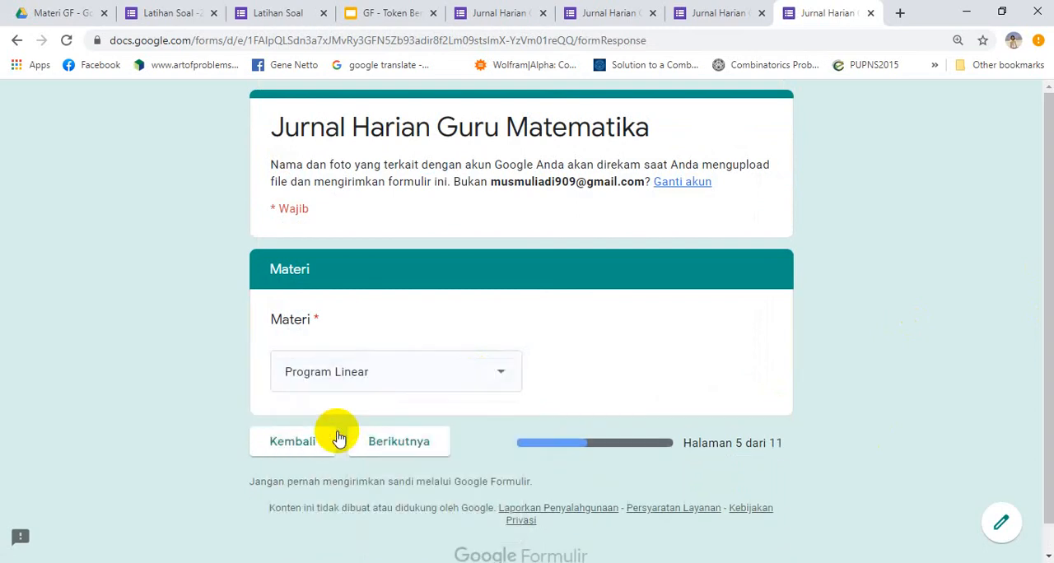
Continue to the Uraian Materi Program Linear page and review its questions down to Uraian Pembelajaran: Apersepsi
click(384, 444)
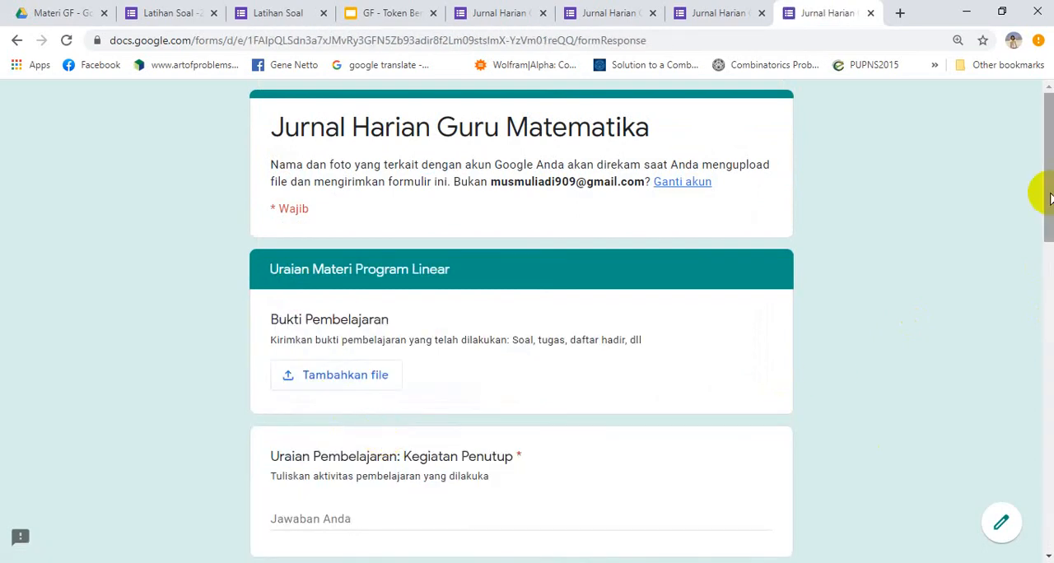
drag(1050, 198, 1043, 229)
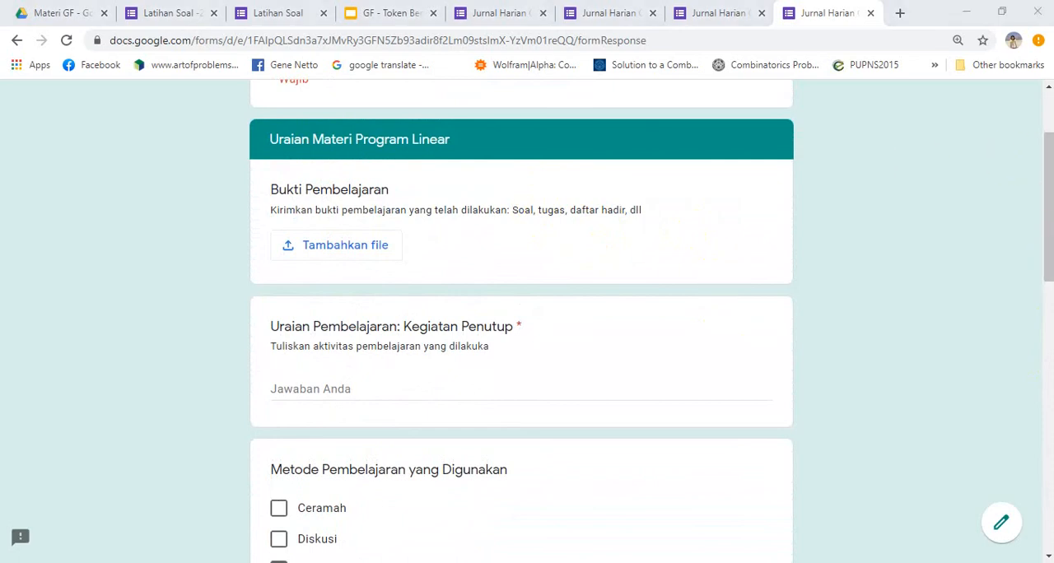
drag(1050, 217, 1048, 438)
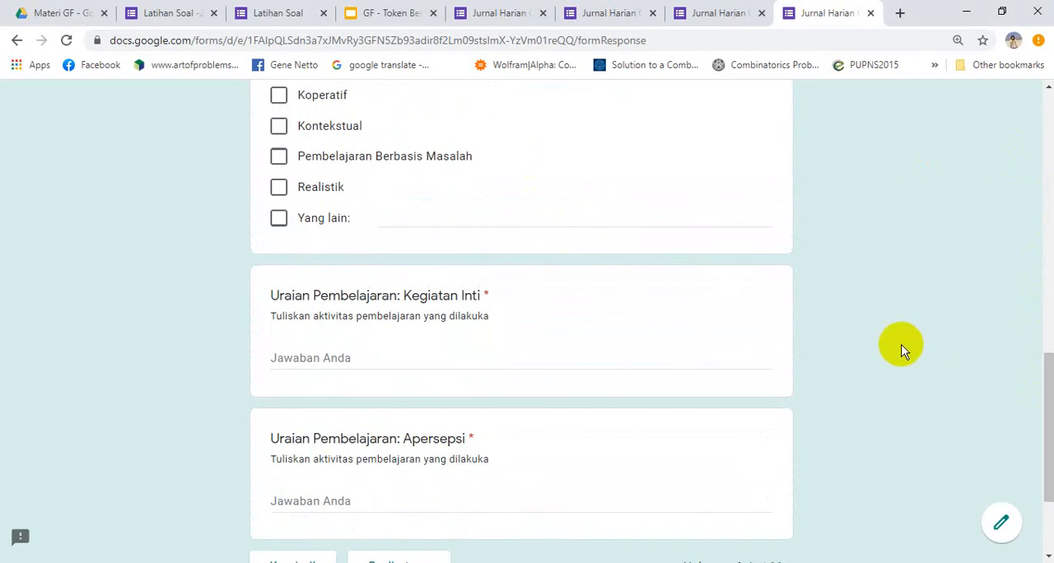
Switch to the GF - Token Berbeda presentation in Google Slides, present it from slide 16 and advance to slide 17
click(385, 10)
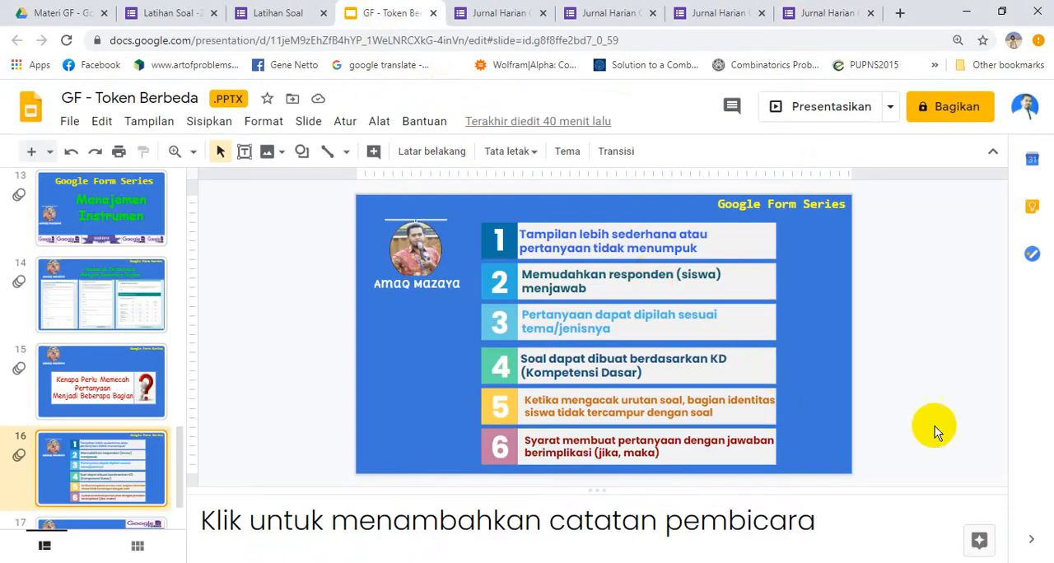
click(821, 106)
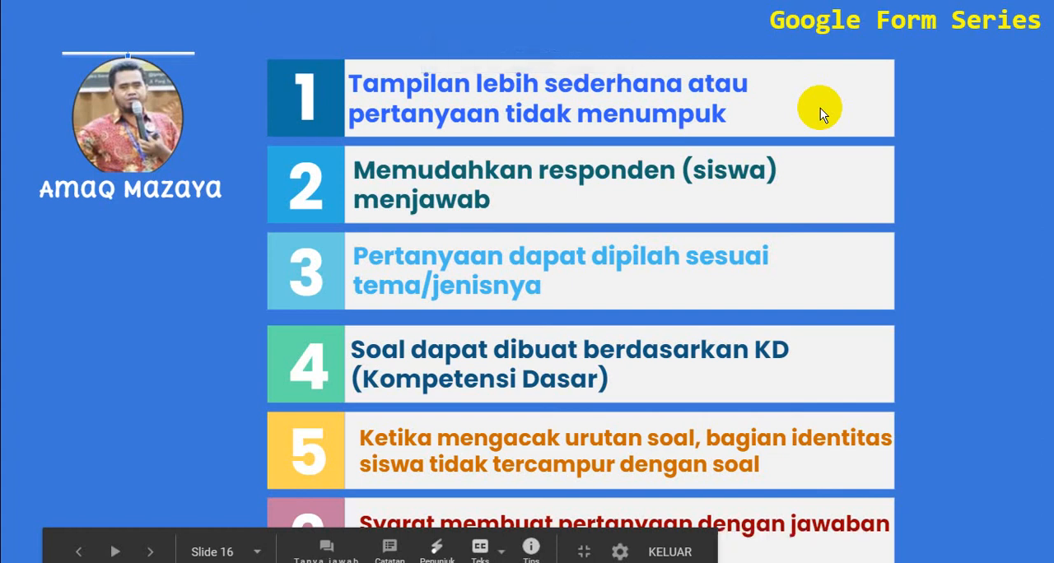
click(821, 108)
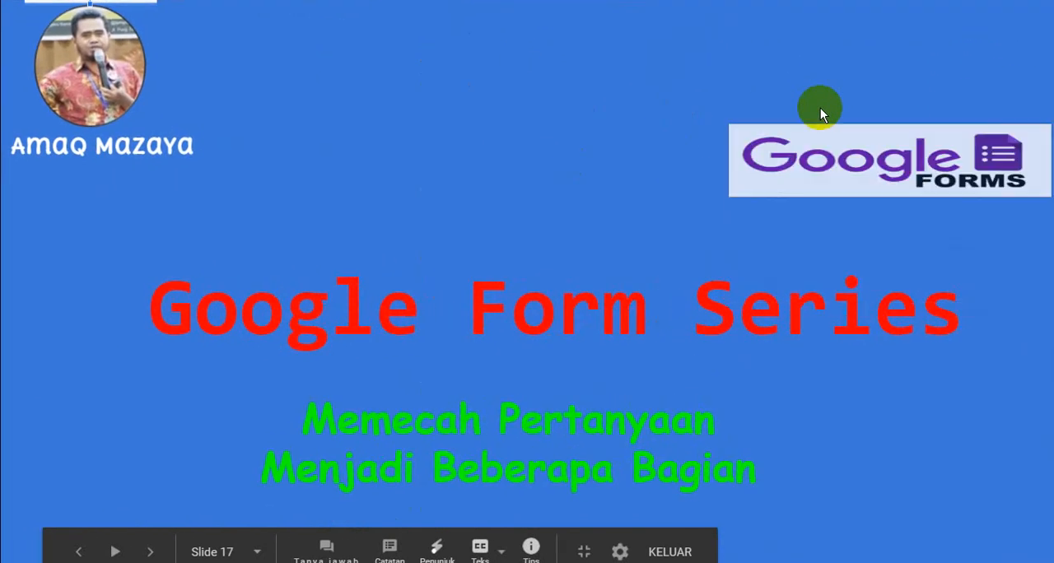